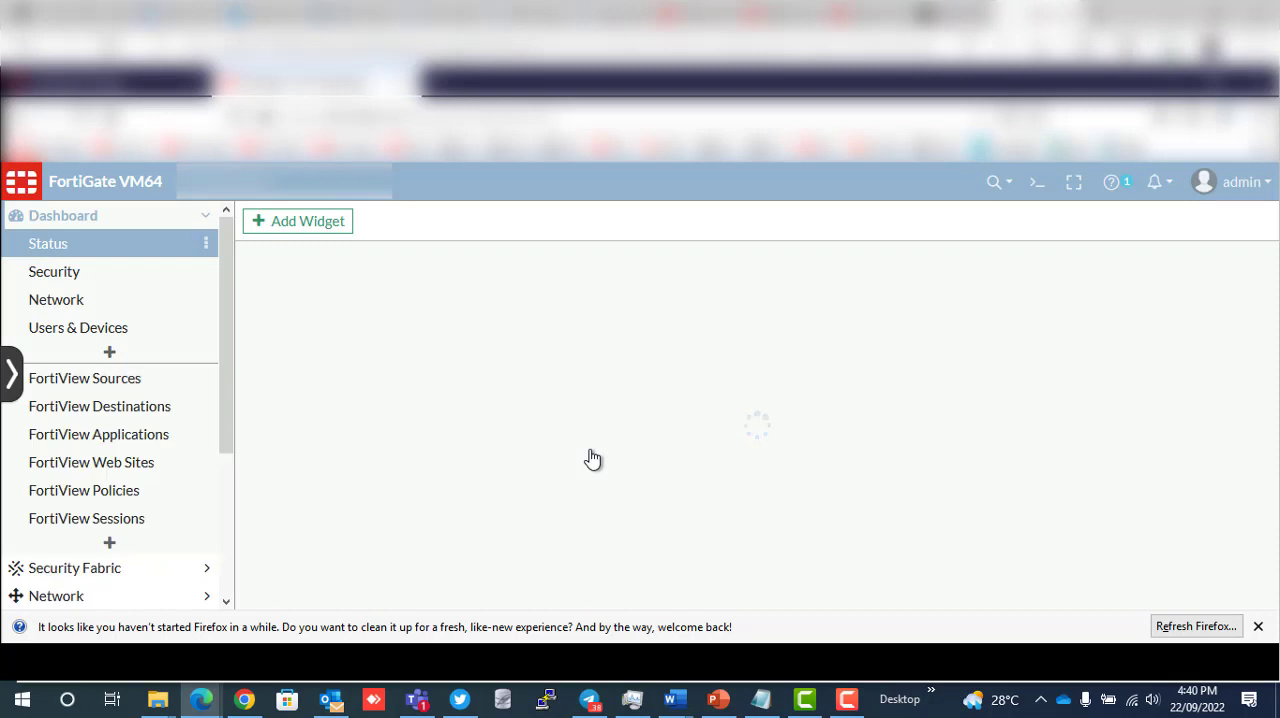
- Open the system settings and review the host name, system time, administration, WiFi, password policy and language options, keeping English
{"action": "left_click", "coordinate": [200, 218]}
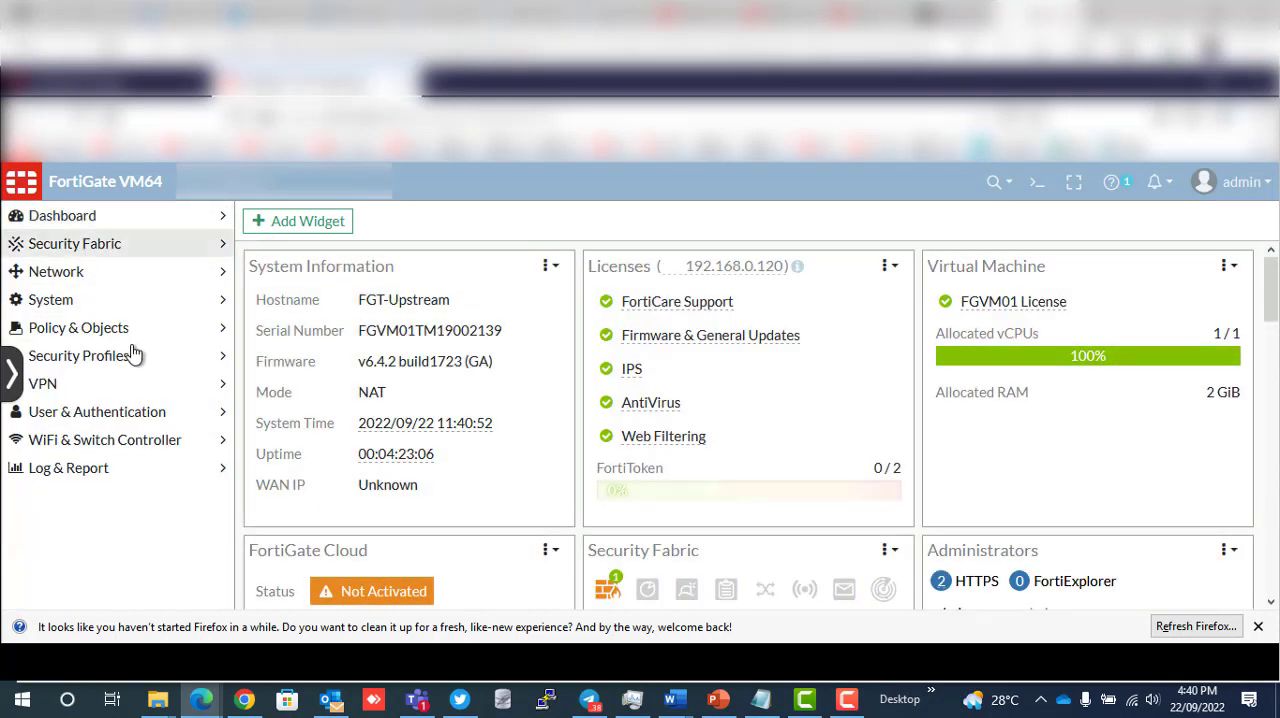
{"action": "left_click", "coordinate": [221, 305]}
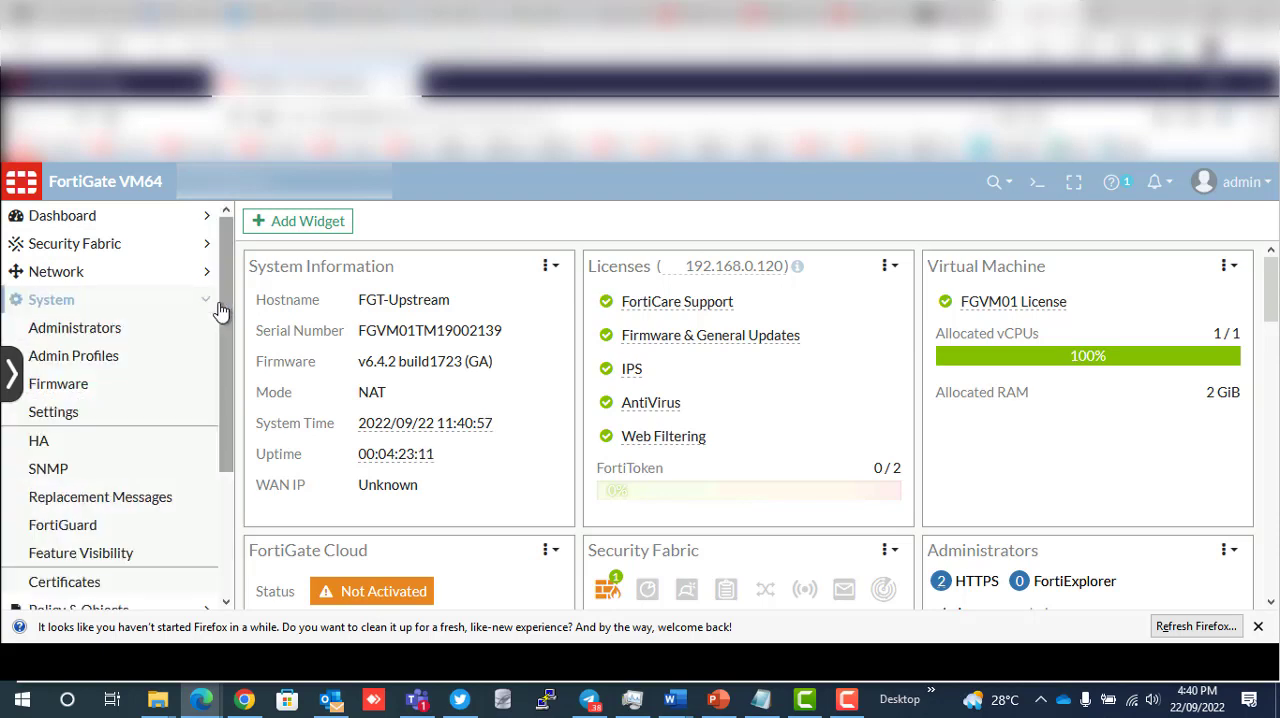
{"action": "left_click", "coordinate": [84, 422]}
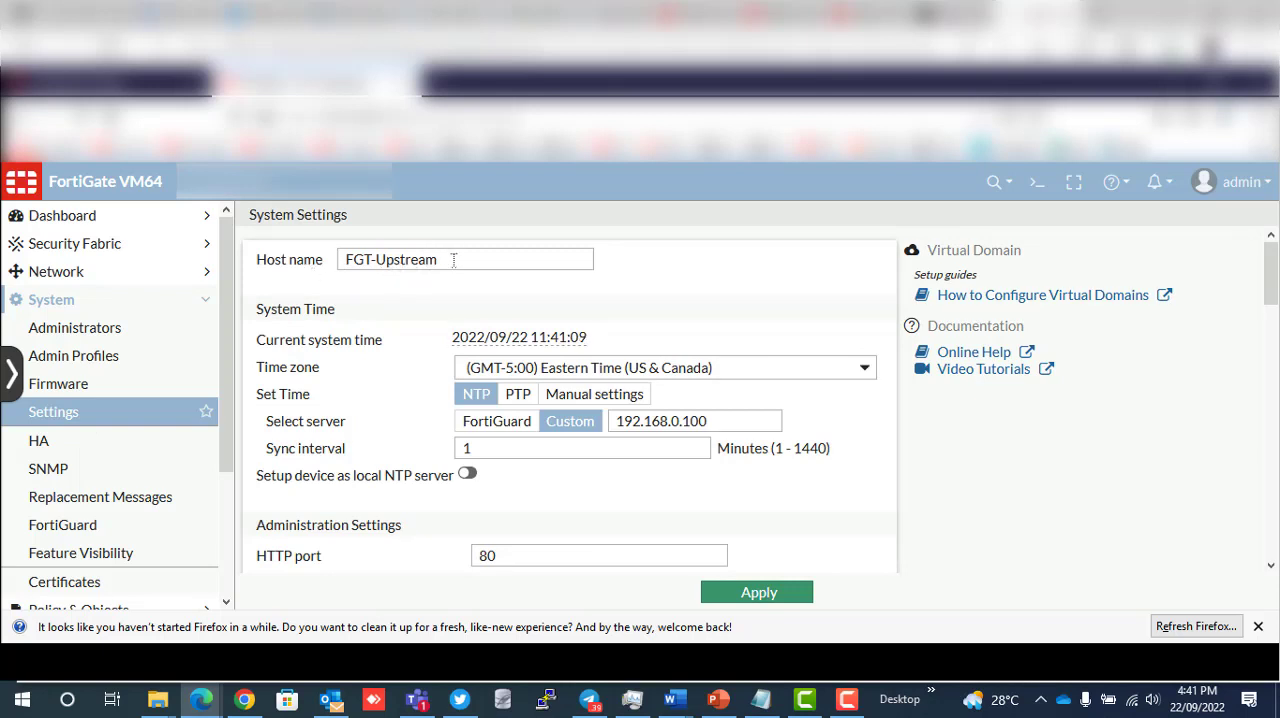
{"action": "mouse_move", "coordinate": [453, 260]}
{"action": "left_mouse_down"}
{"action": "mouse_move", "coordinate": [343, 264]}
{"action": "mouse_move", "coordinate": [457, 259]}
{"action": "left_mouse_up"}
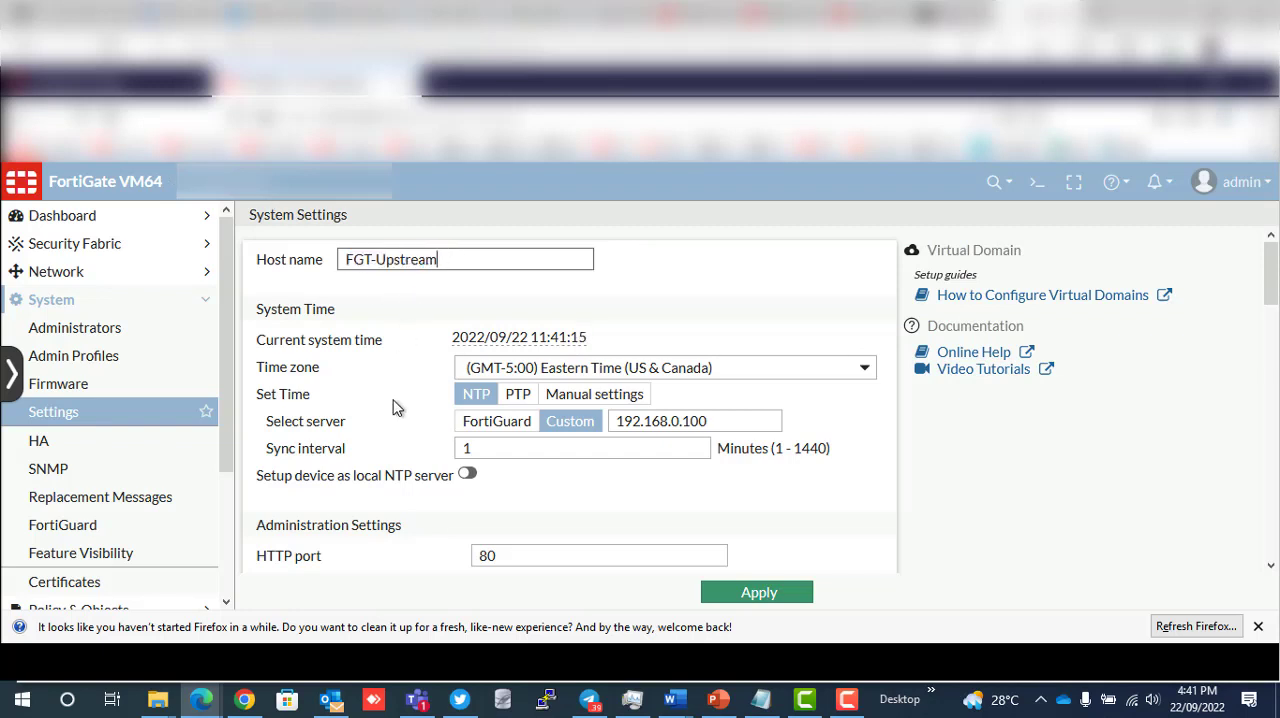
{"action": "scroll", "coordinate": [393, 407], "scroll_direction": "down", "scroll_amount": 2}
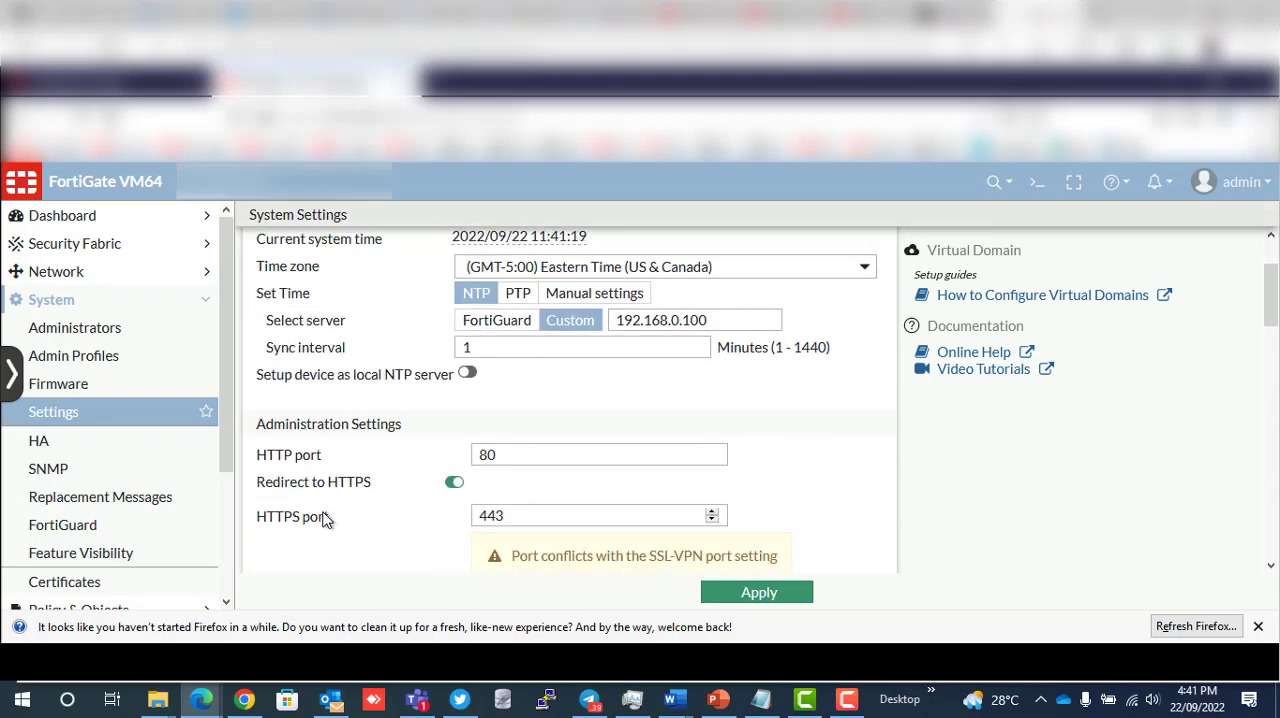
{"action": "scroll", "coordinate": [391, 524], "scroll_direction": "down", "scroll_amount": 2}
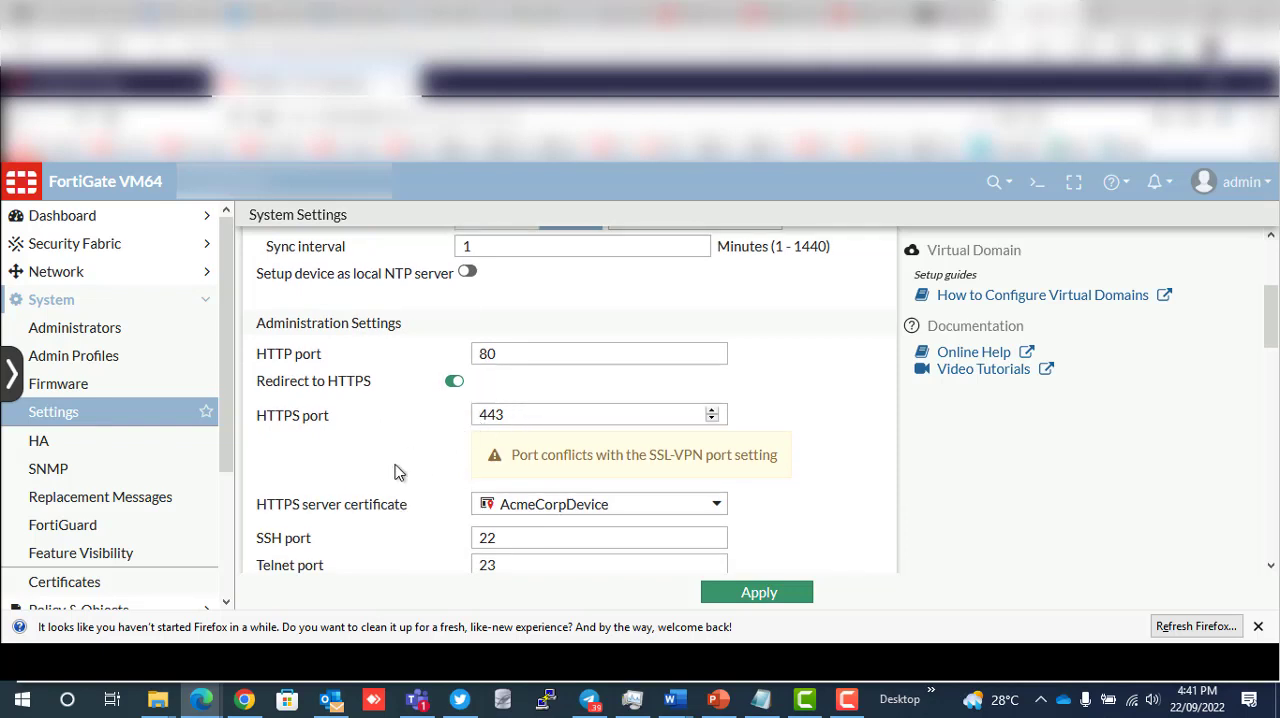
{"action": "scroll", "coordinate": [396, 472], "scroll_direction": "down", "scroll_amount": 2}
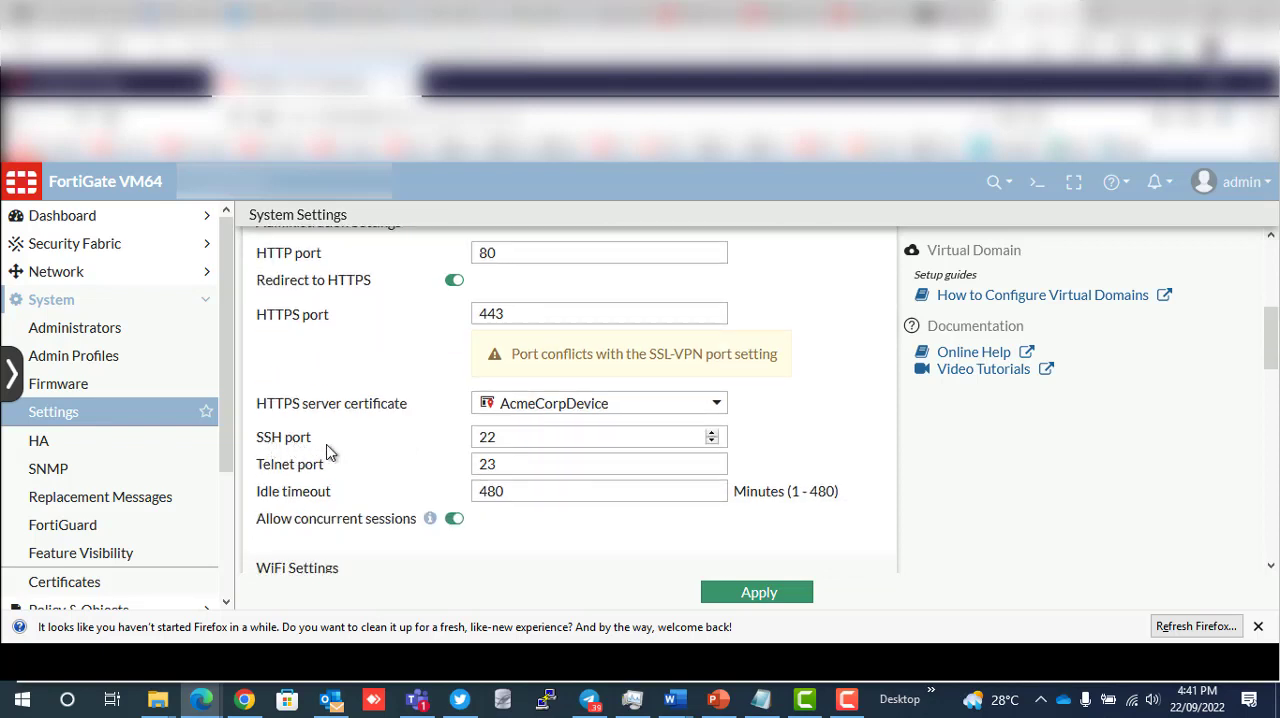
{"action": "scroll", "coordinate": [330, 452], "scroll_direction": "down", "scroll_amount": 4}
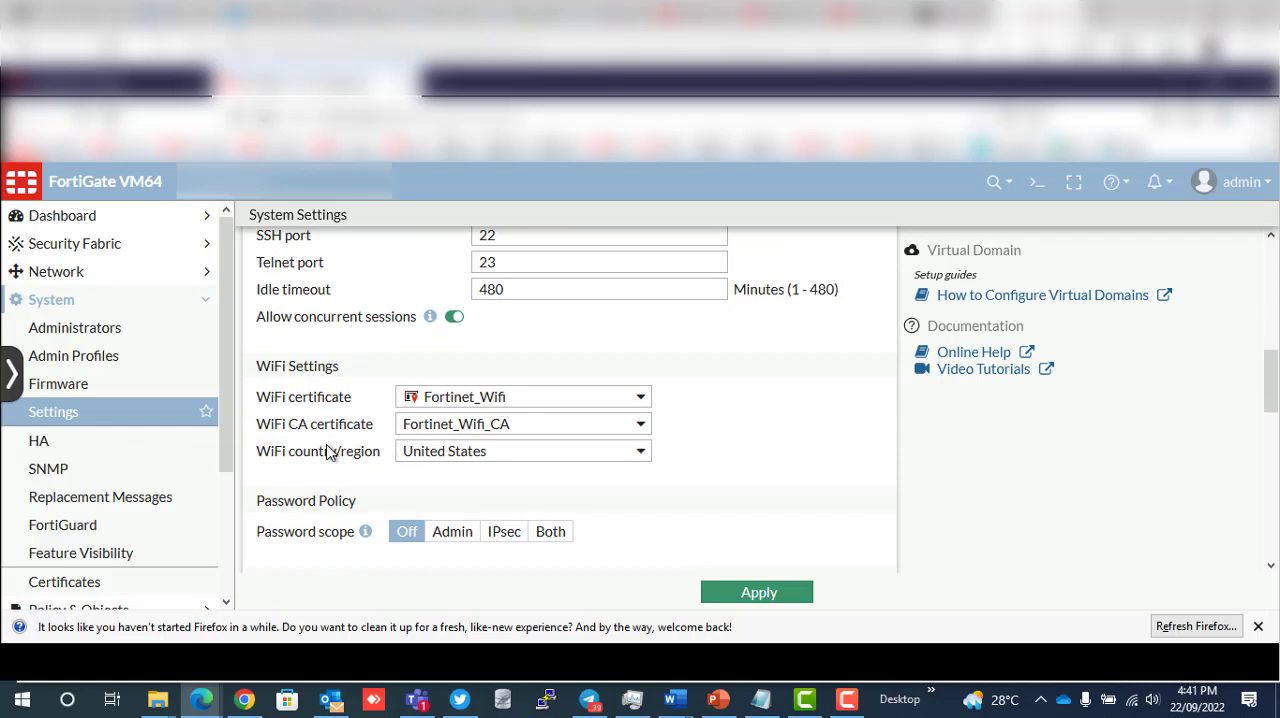
{"action": "scroll", "coordinate": [304, 537], "scroll_direction": "down", "scroll_amount": 2}
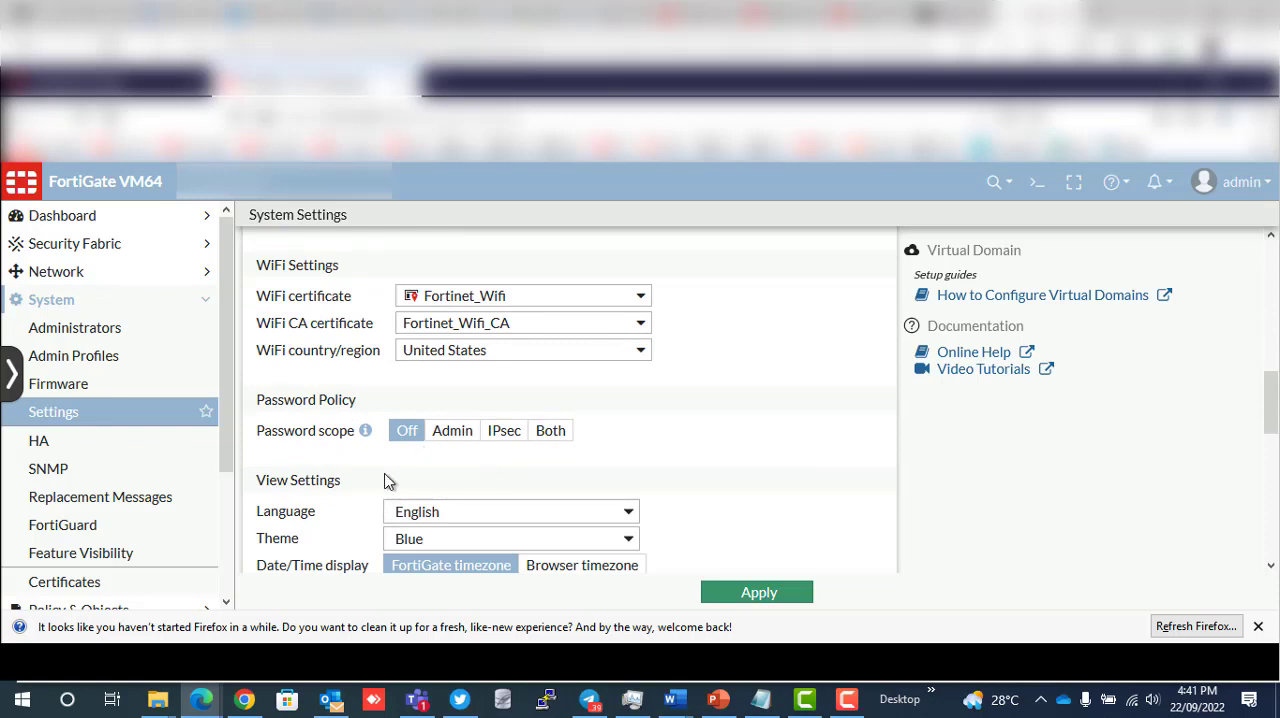
{"action": "scroll", "coordinate": [388, 481], "scroll_direction": "down", "scroll_amount": 2}
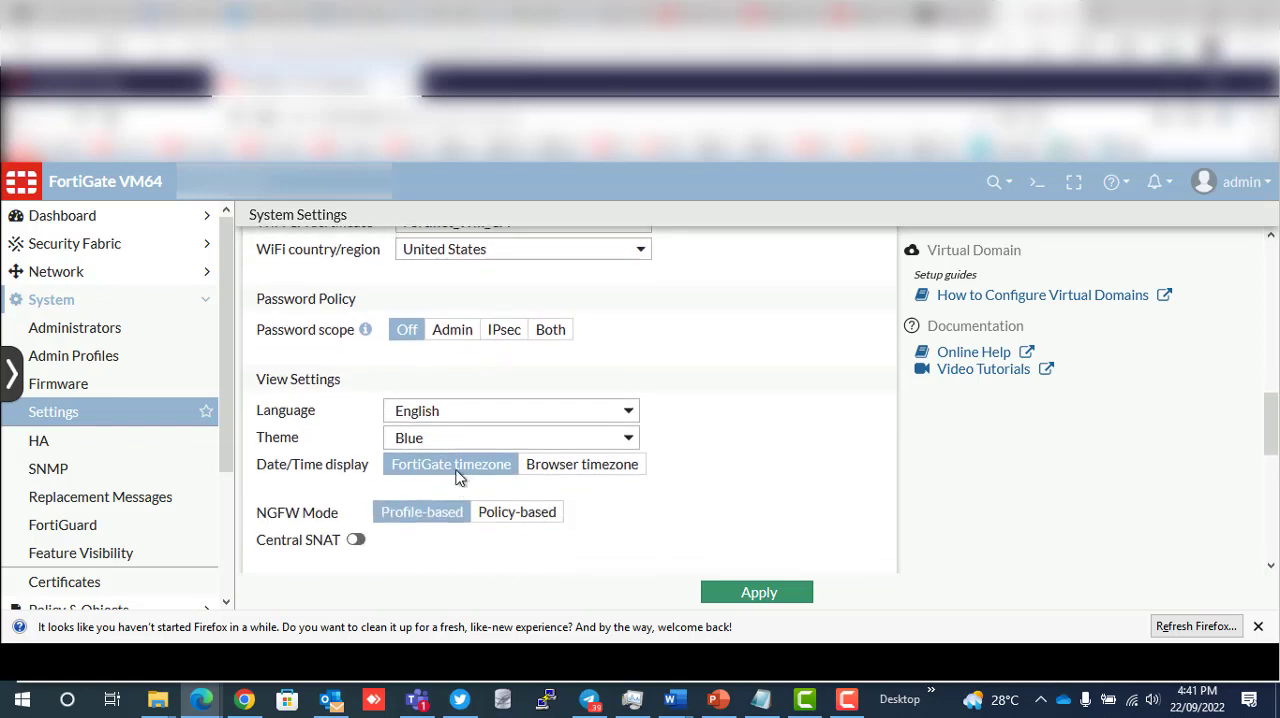
{"action": "left_click", "coordinate": [466, 416]}
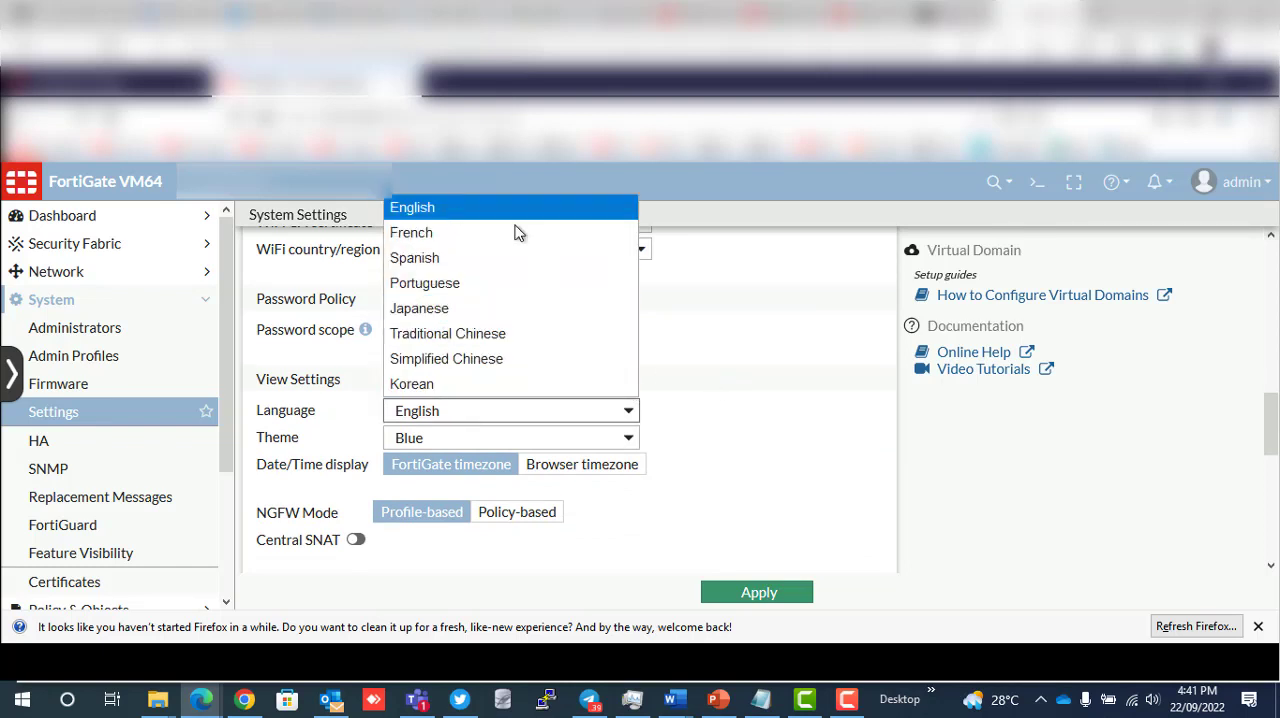
{"action": "left_click", "coordinate": [415, 212]}
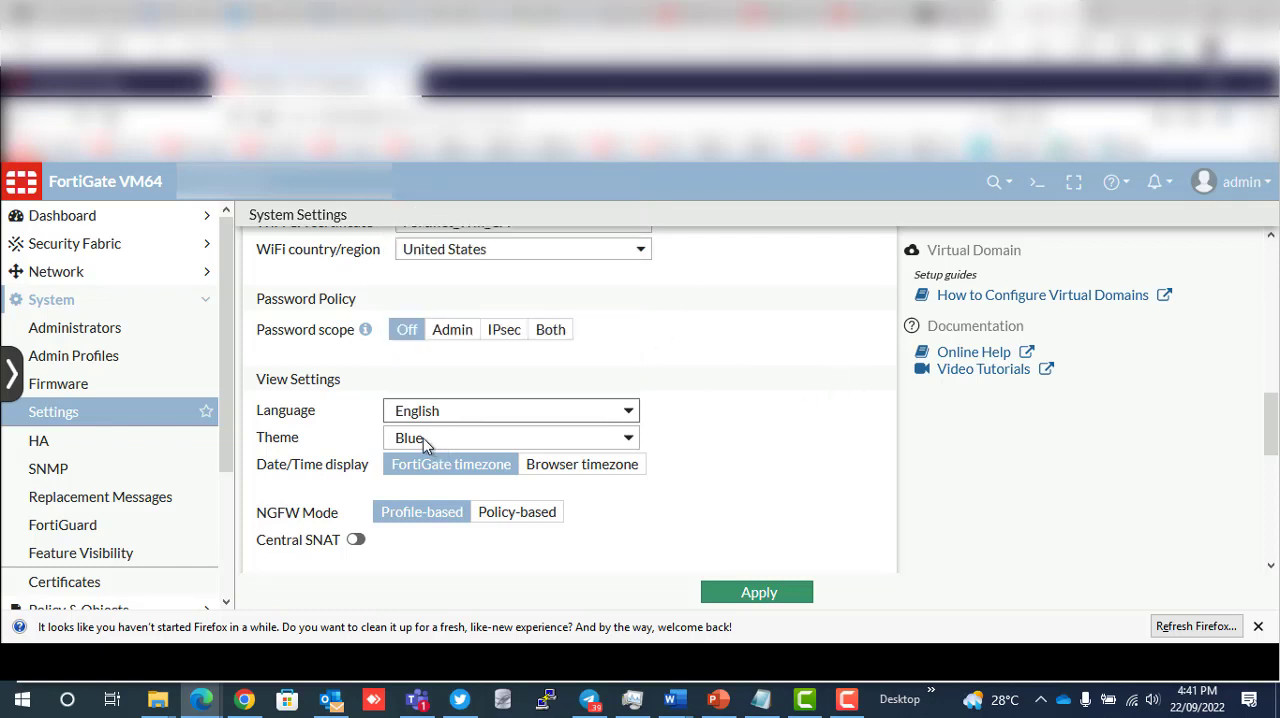
- Try the Green and Neutrino interface themes and set the theme back to Blue
{"action": "left_click", "coordinate": [423, 438]}
{"action": "left_click", "coordinate": [420, 465]}
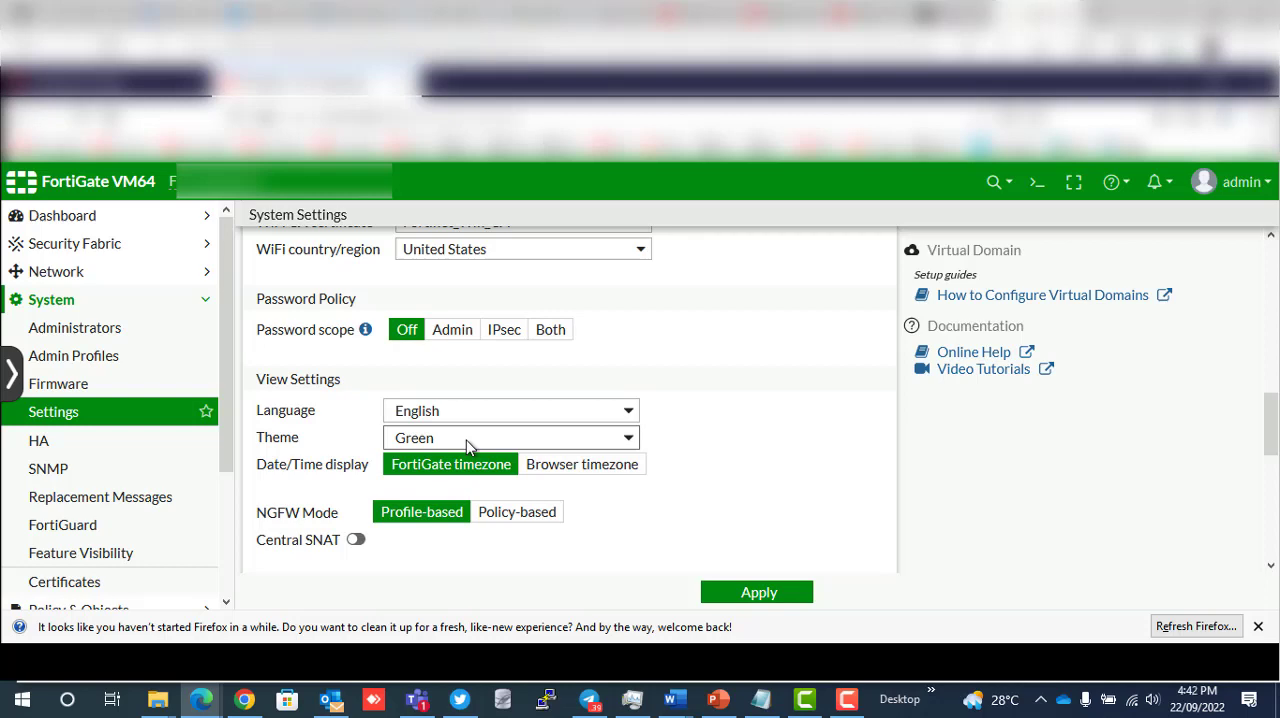
{"action": "left_click", "coordinate": [466, 440]}
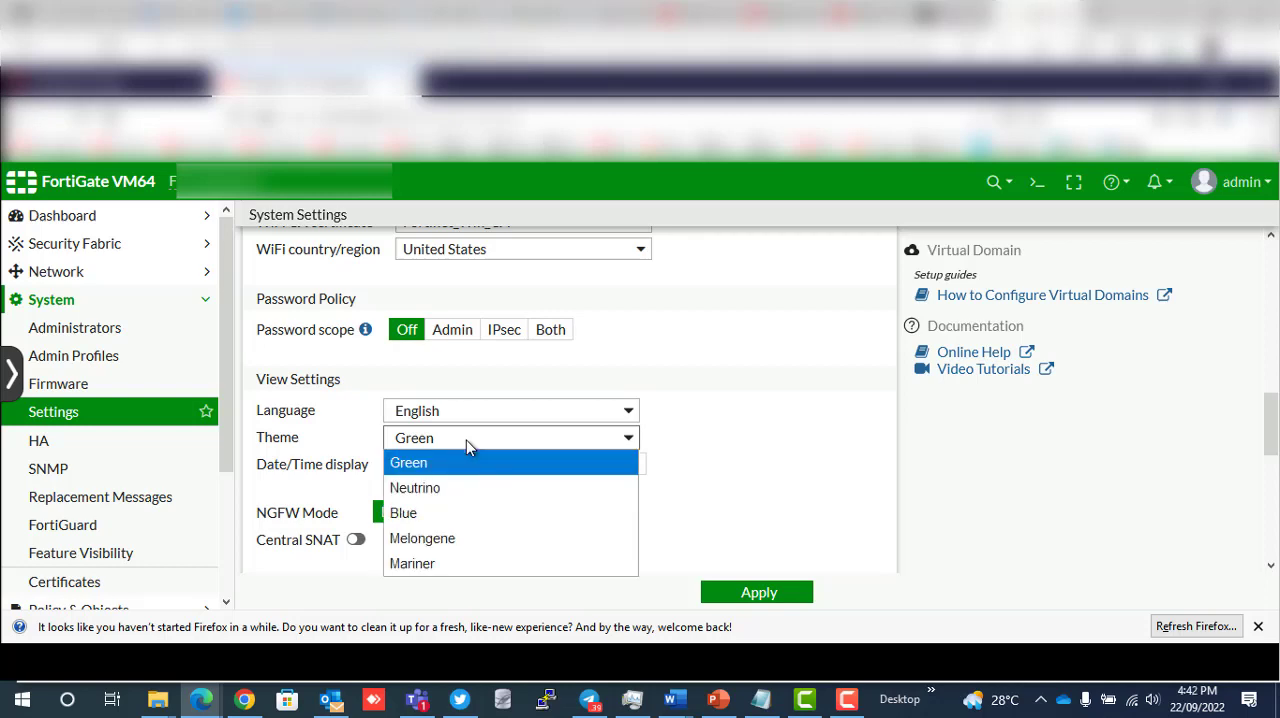
{"action": "left_click", "coordinate": [433, 489]}
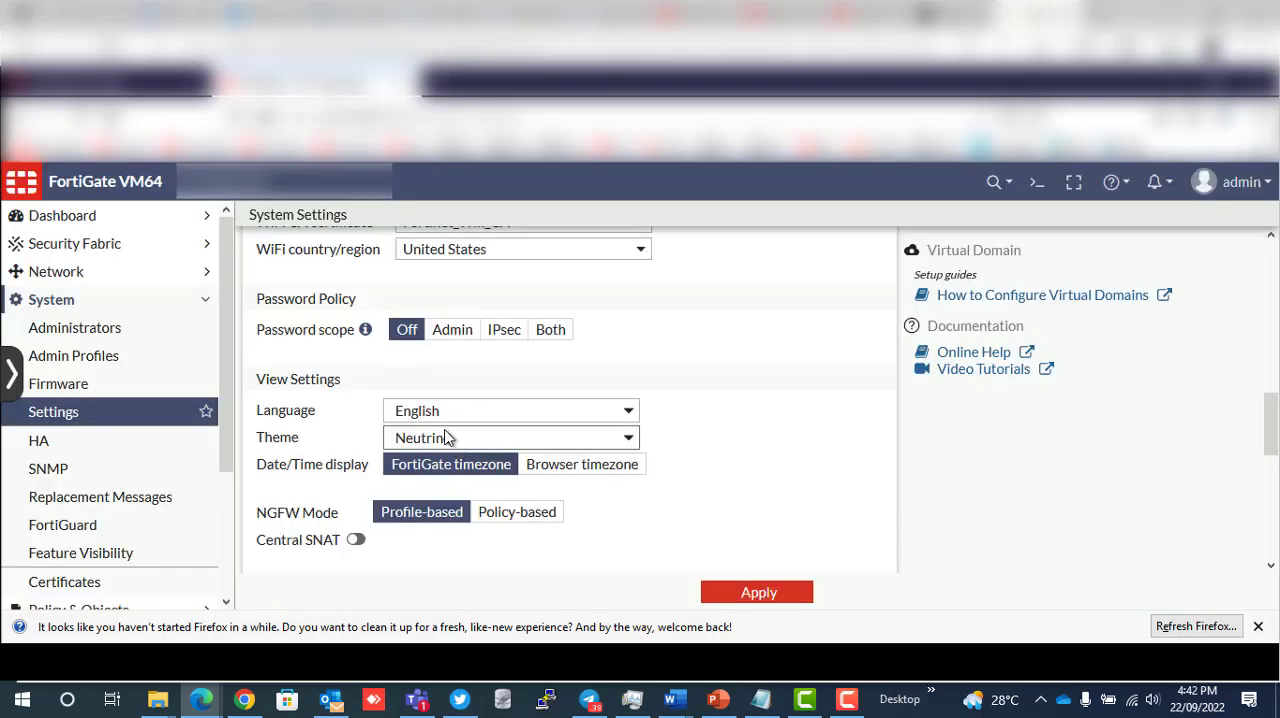
{"action": "left_click", "coordinate": [445, 439]}
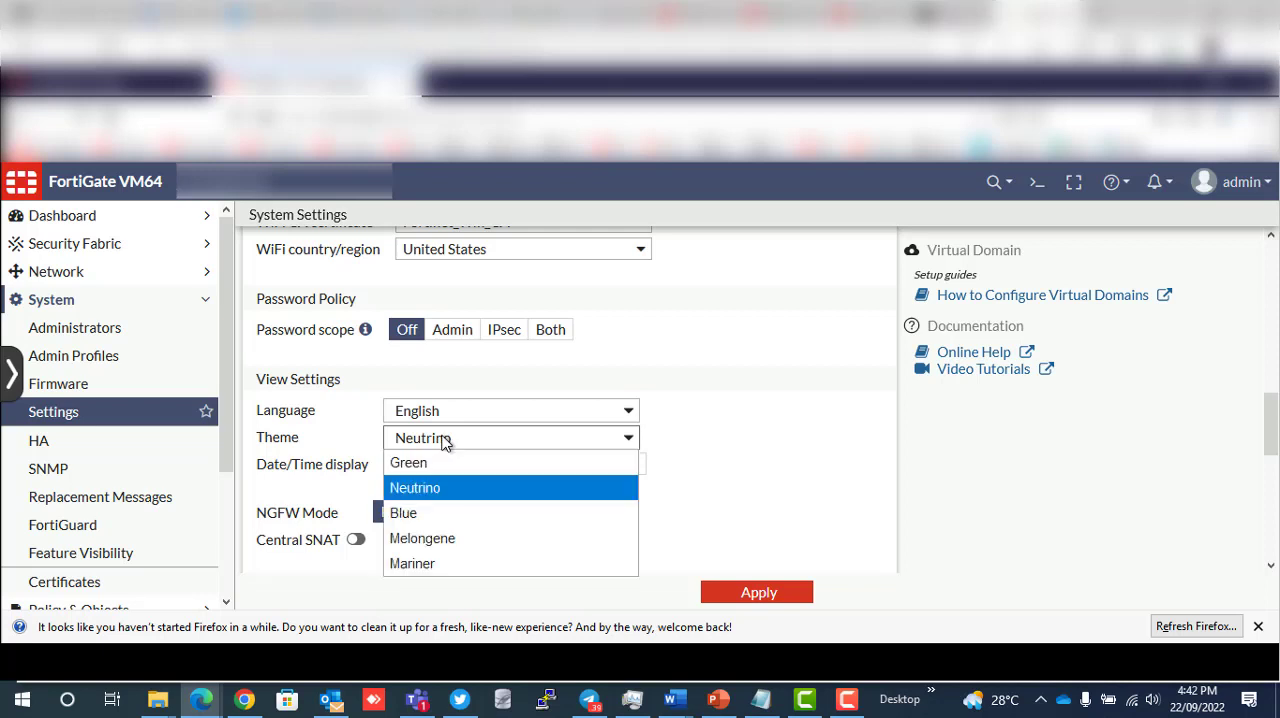
{"action": "left_click", "coordinate": [420, 514]}
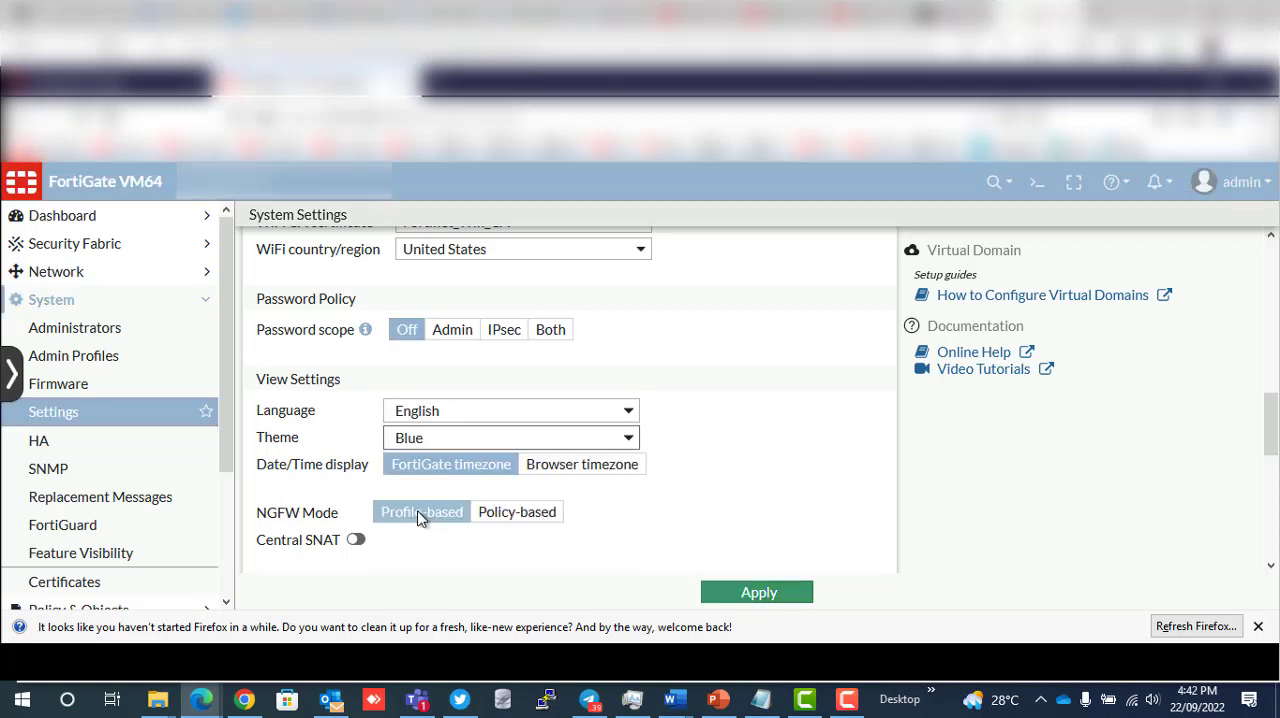
{"action": "left_click", "coordinate": [472, 447]}
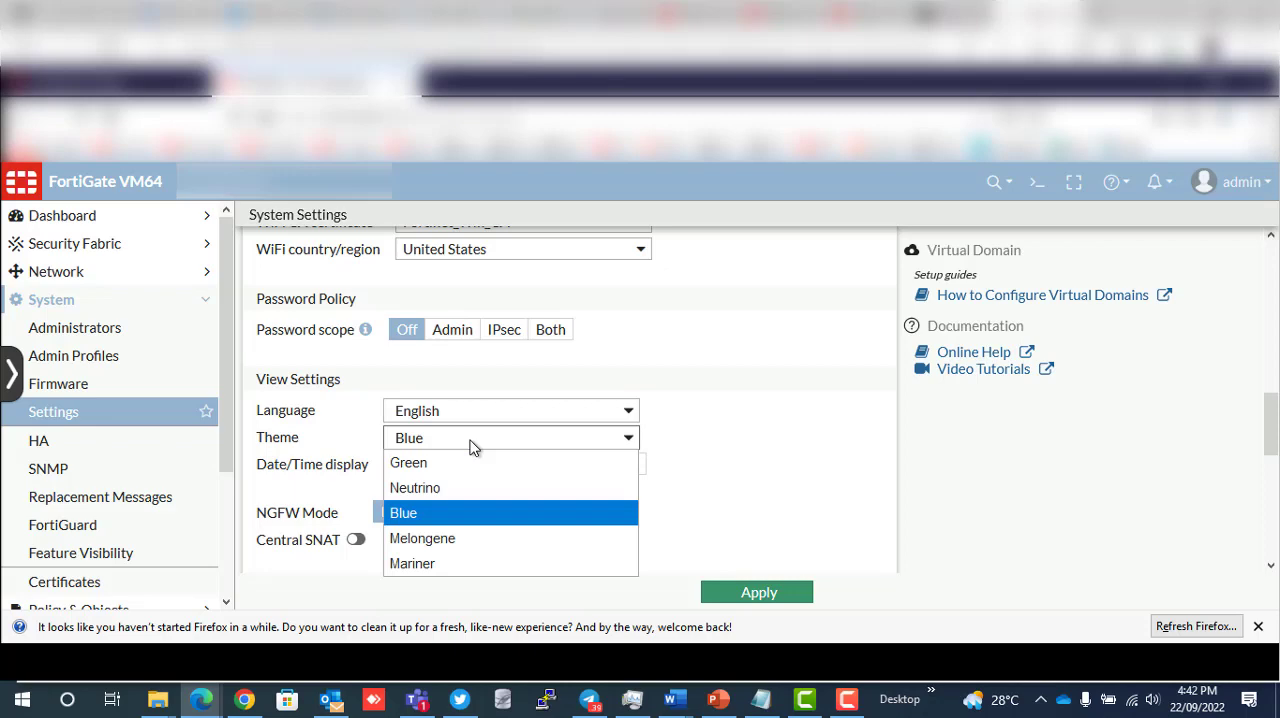
{"action": "left_click", "coordinate": [728, 499]}
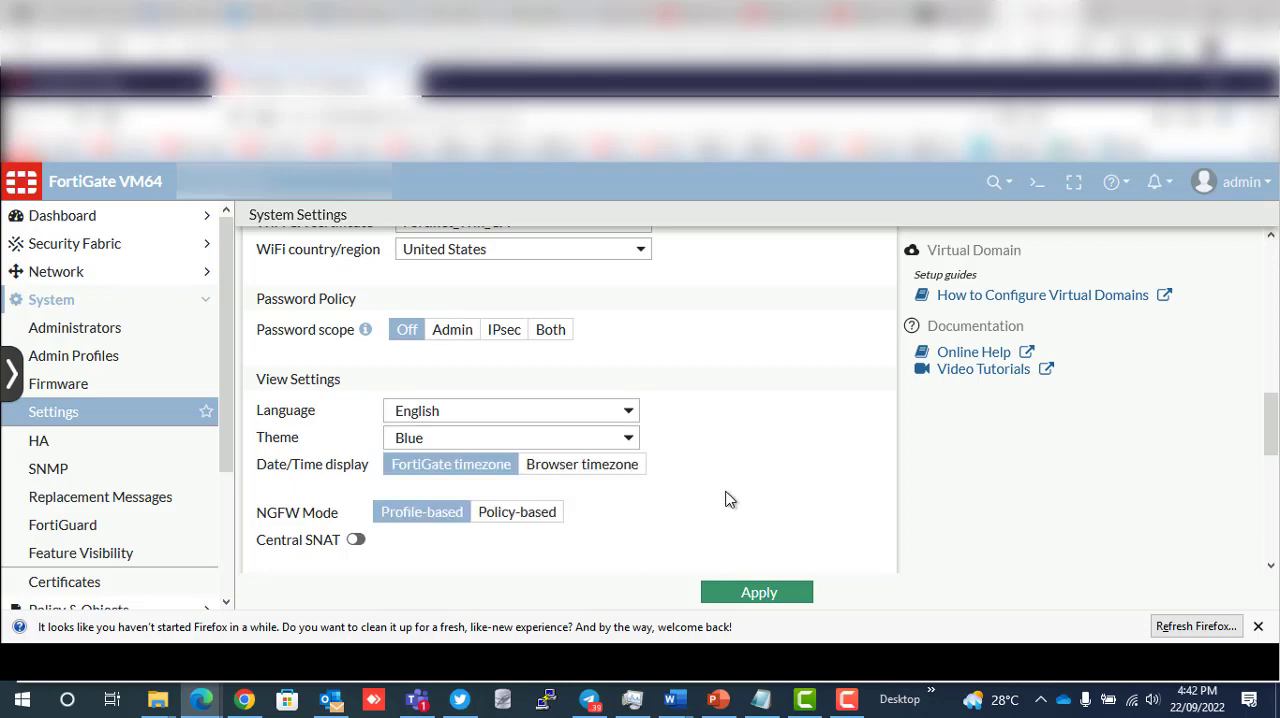
- Review the start-up, email service and debug log sections of the system settings
{"action": "scroll", "coordinate": [728, 499], "scroll_direction": "down", "scroll_amount": 3}
{"action": "scroll", "coordinate": [530, 512], "scroll_direction": "down", "scroll_amount": 2}
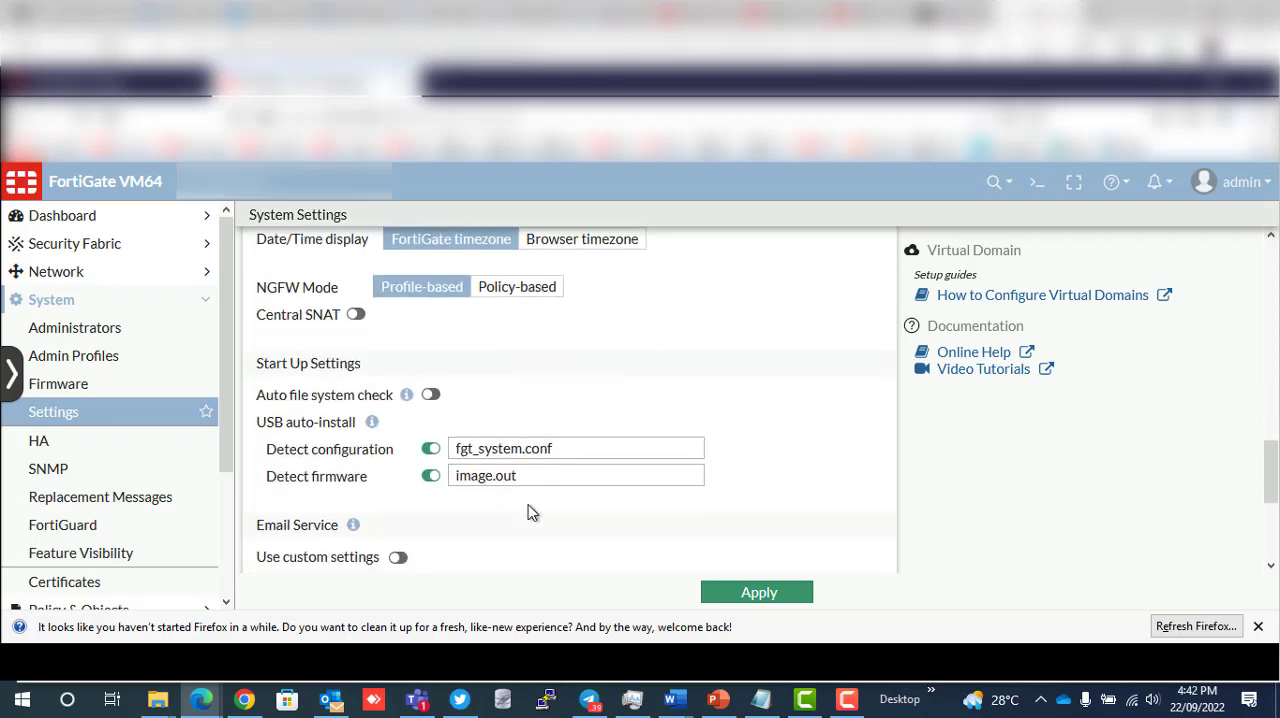
{"action": "scroll", "coordinate": [531, 512], "scroll_direction": "down", "scroll_amount": 3}
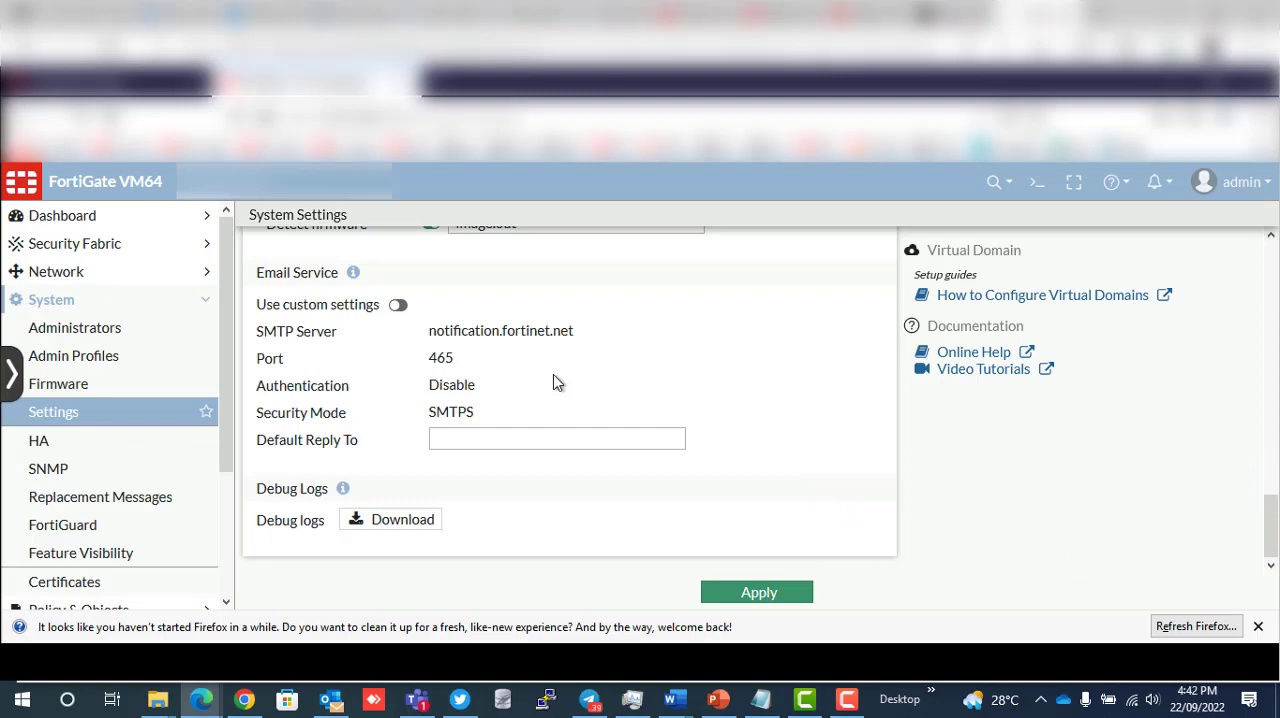
- Open the Status dashboard and look through its widgets from the system information down to the memory usage graph
{"action": "left_click", "coordinate": [203, 305]}
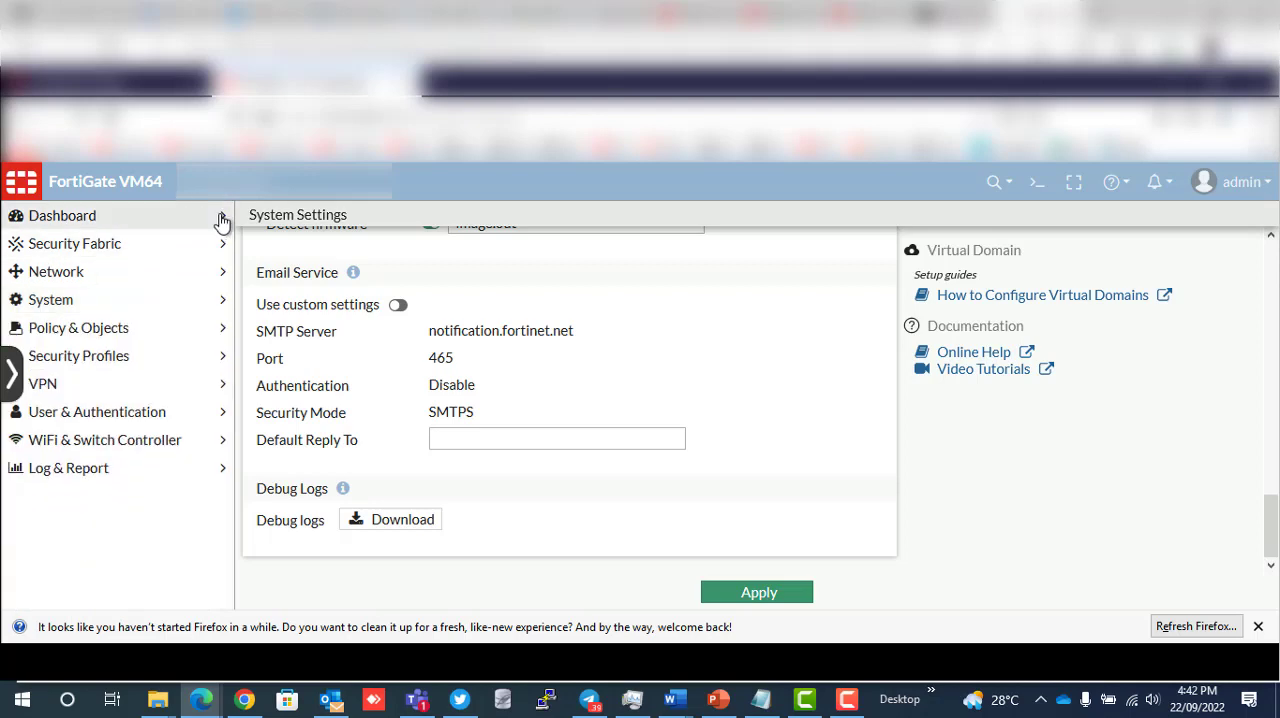
{"action": "left_click", "coordinate": [221, 221]}
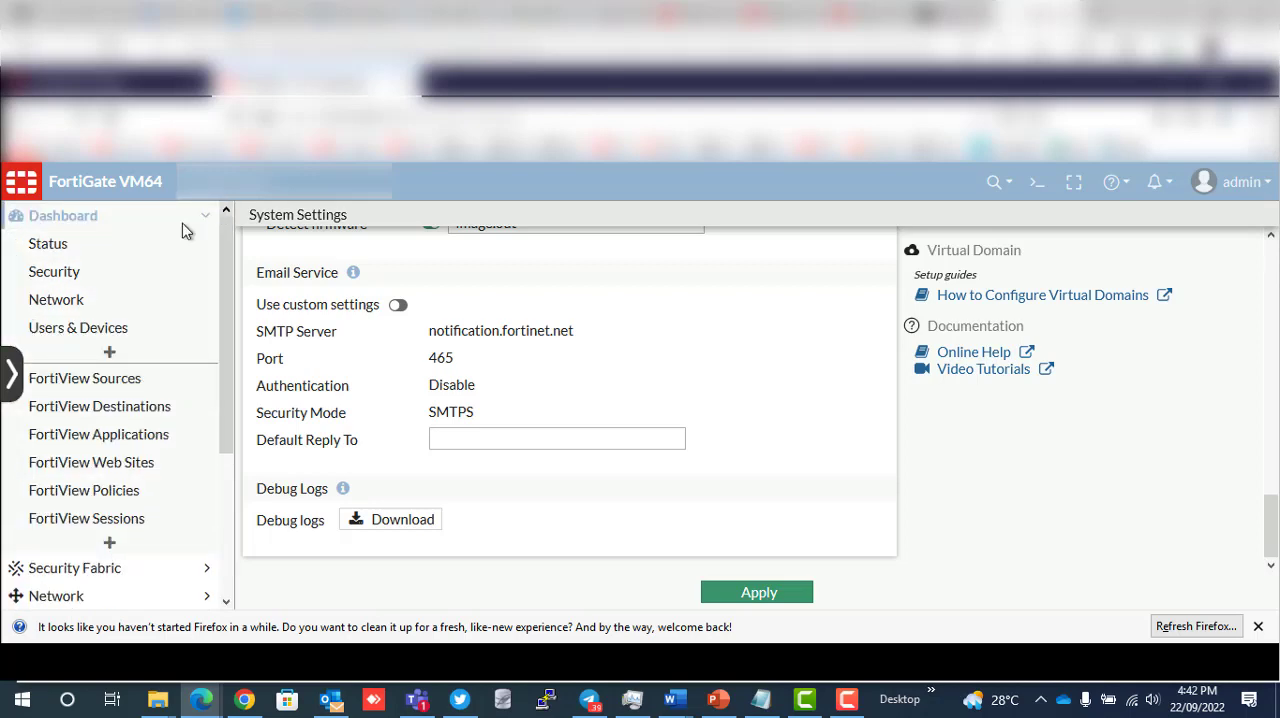
{"action": "left_click", "coordinate": [61, 249]}
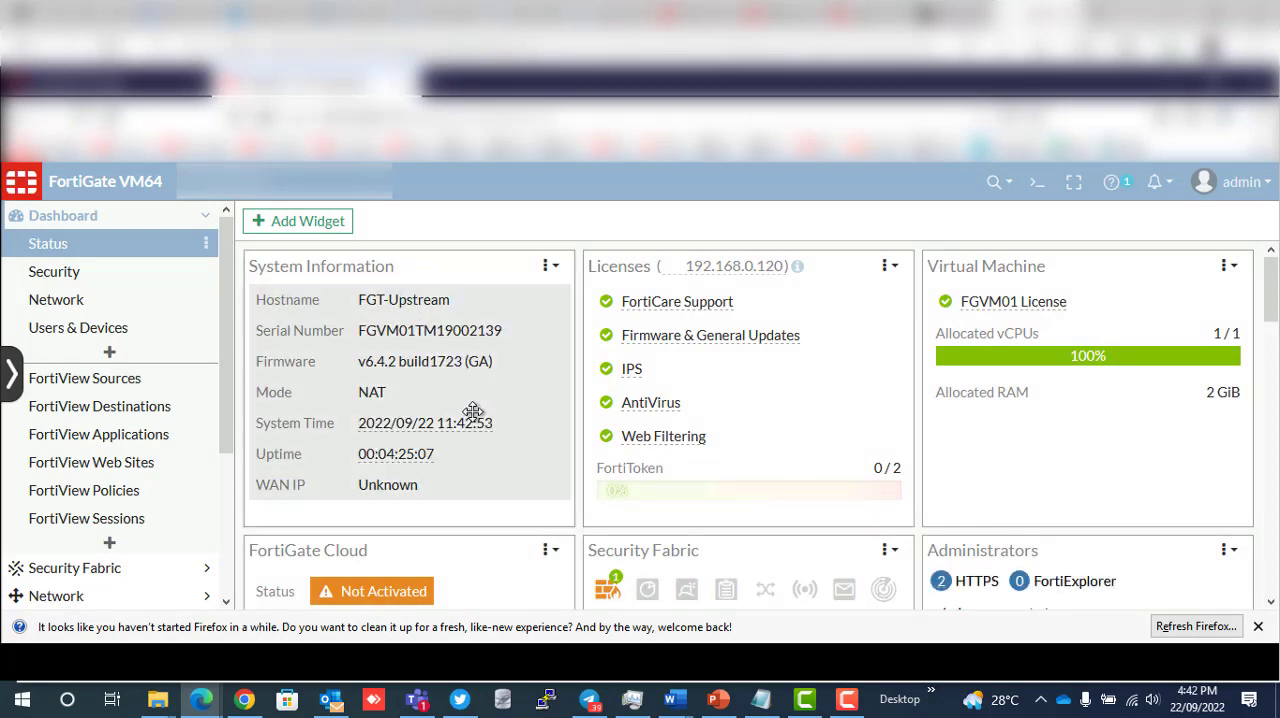
{"action": "scroll", "coordinate": [473, 412], "scroll_direction": "down", "scroll_amount": 1}
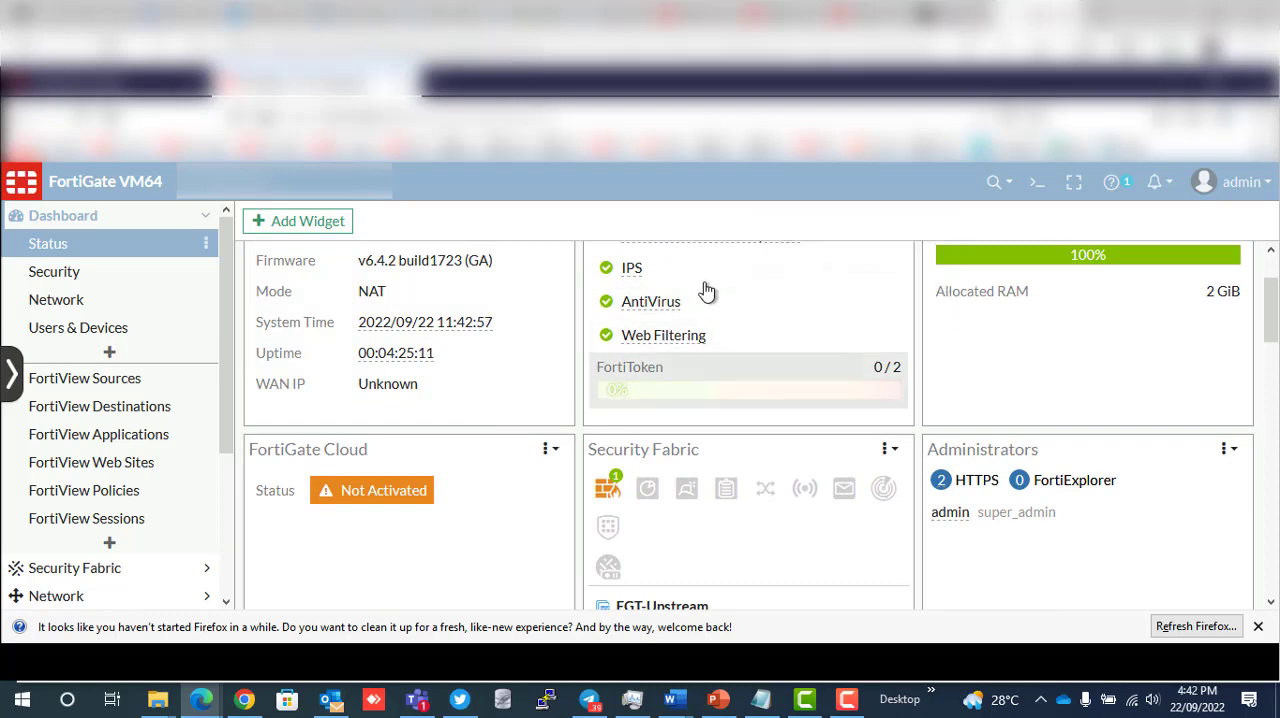
{"action": "scroll", "coordinate": [685, 313], "scroll_direction": "up", "scroll_amount": 1}
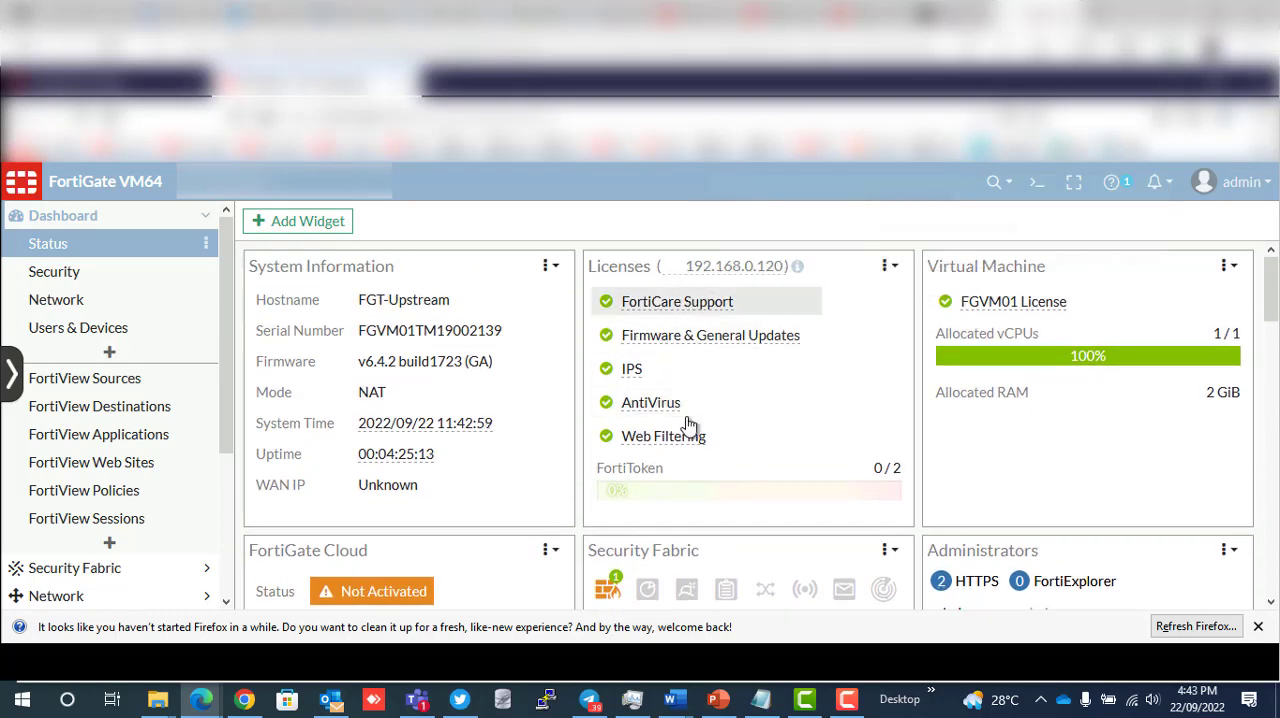
{"action": "scroll", "coordinate": [730, 480], "scroll_direction": "down", "scroll_amount": 3}
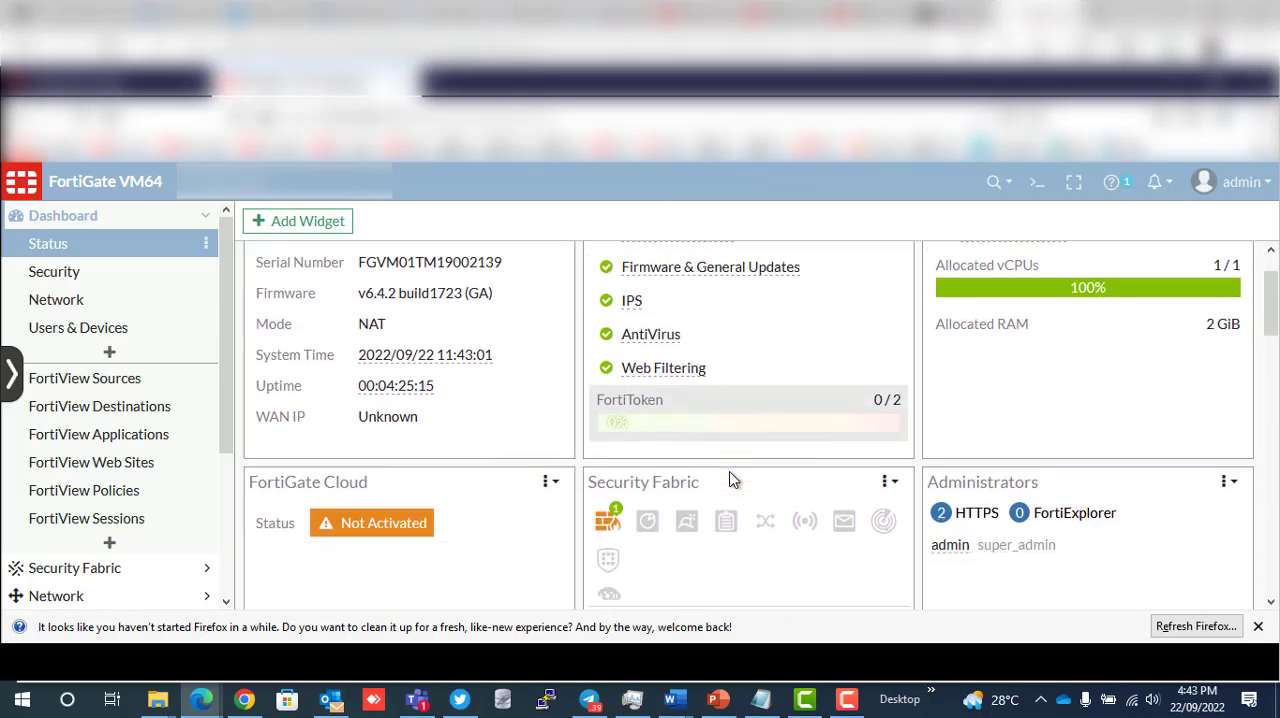
{"action": "scroll", "coordinate": [730, 480], "scroll_direction": "down", "scroll_amount": 3}
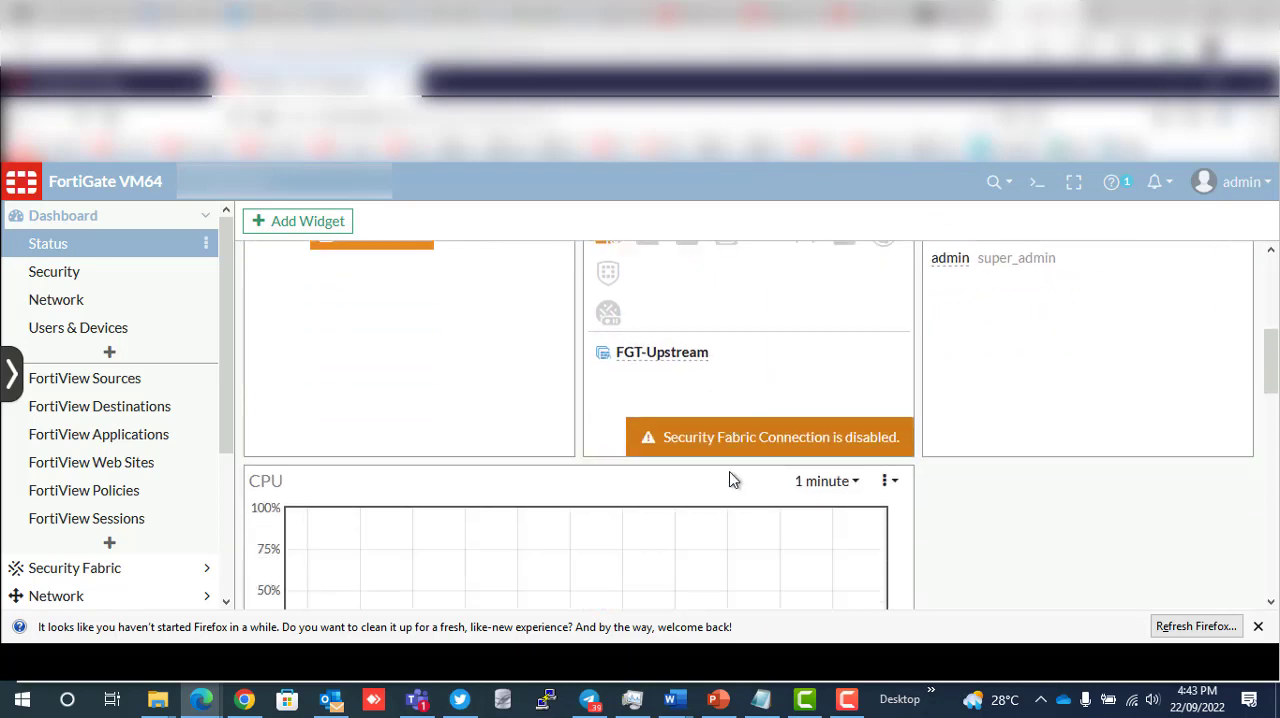
{"action": "scroll", "coordinate": [620, 524], "scroll_direction": "down", "scroll_amount": 3}
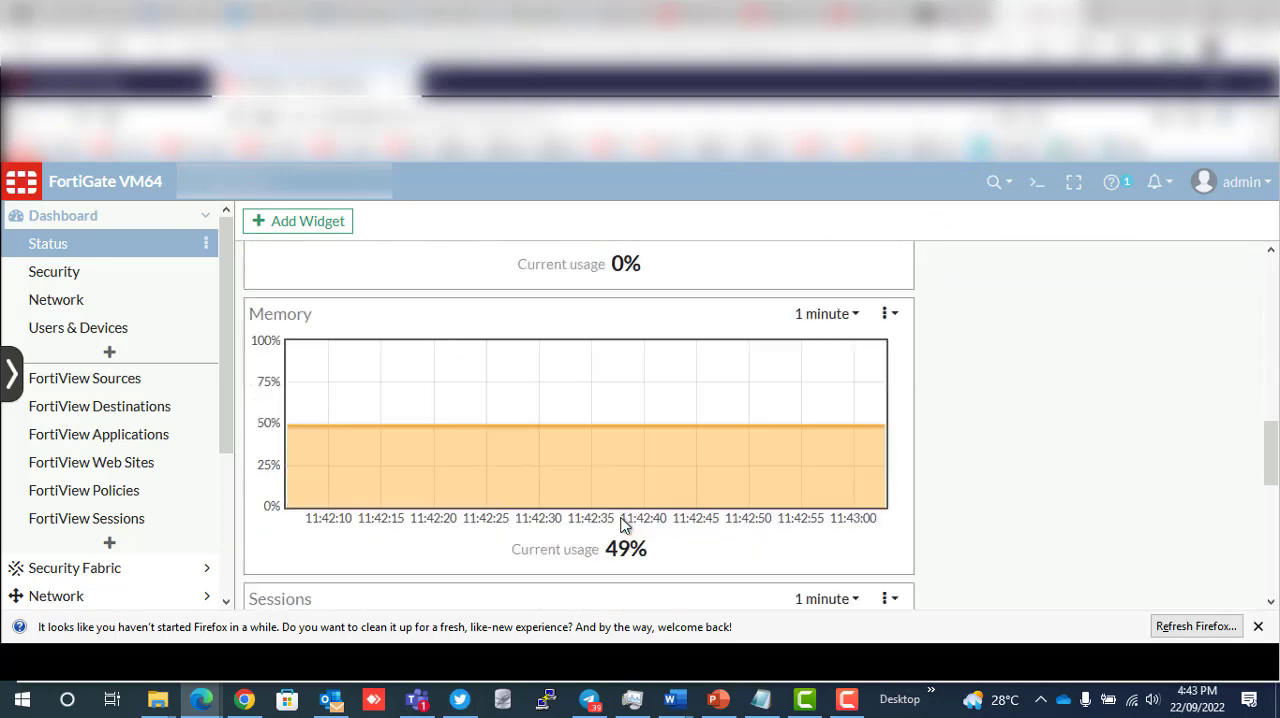
- Add an Interface Bandwidth widget for the ISP1 (port6) interface to the Status dashboard, with the default fabric member
{"action": "left_click", "coordinate": [289, 226]}
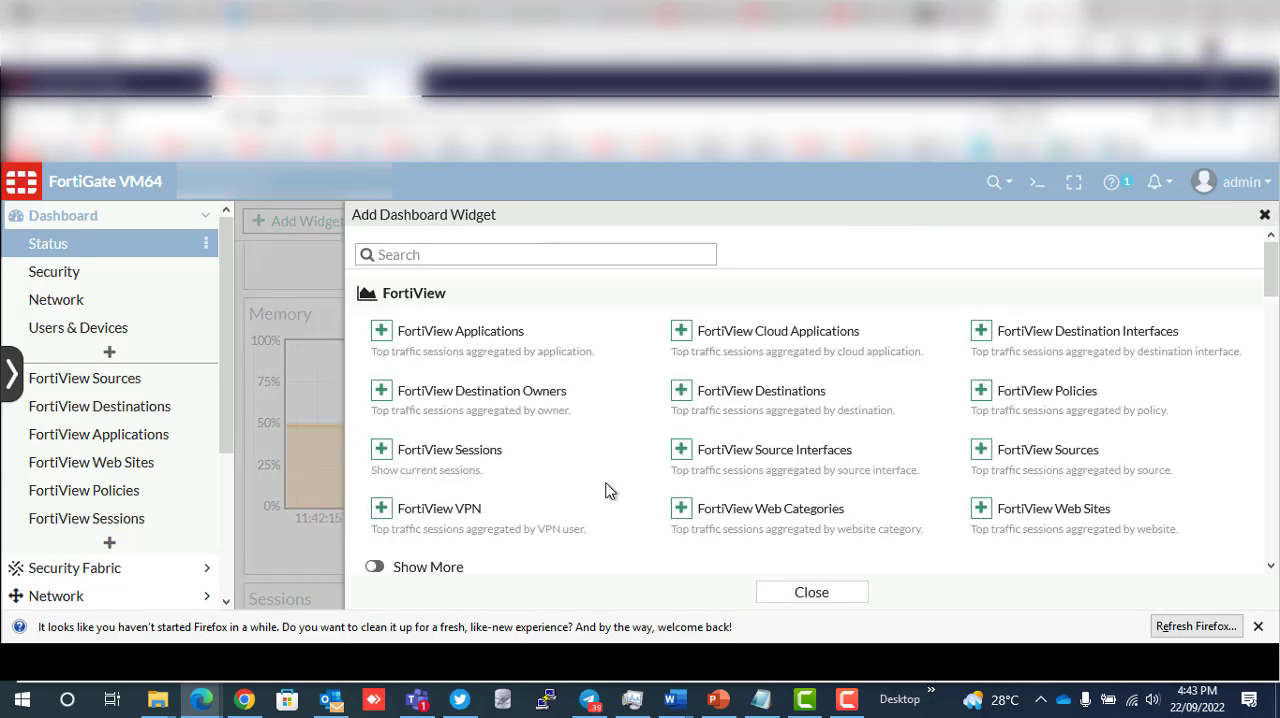
{"action": "scroll", "coordinate": [609, 490], "scroll_direction": "down", "scroll_amount": 4}
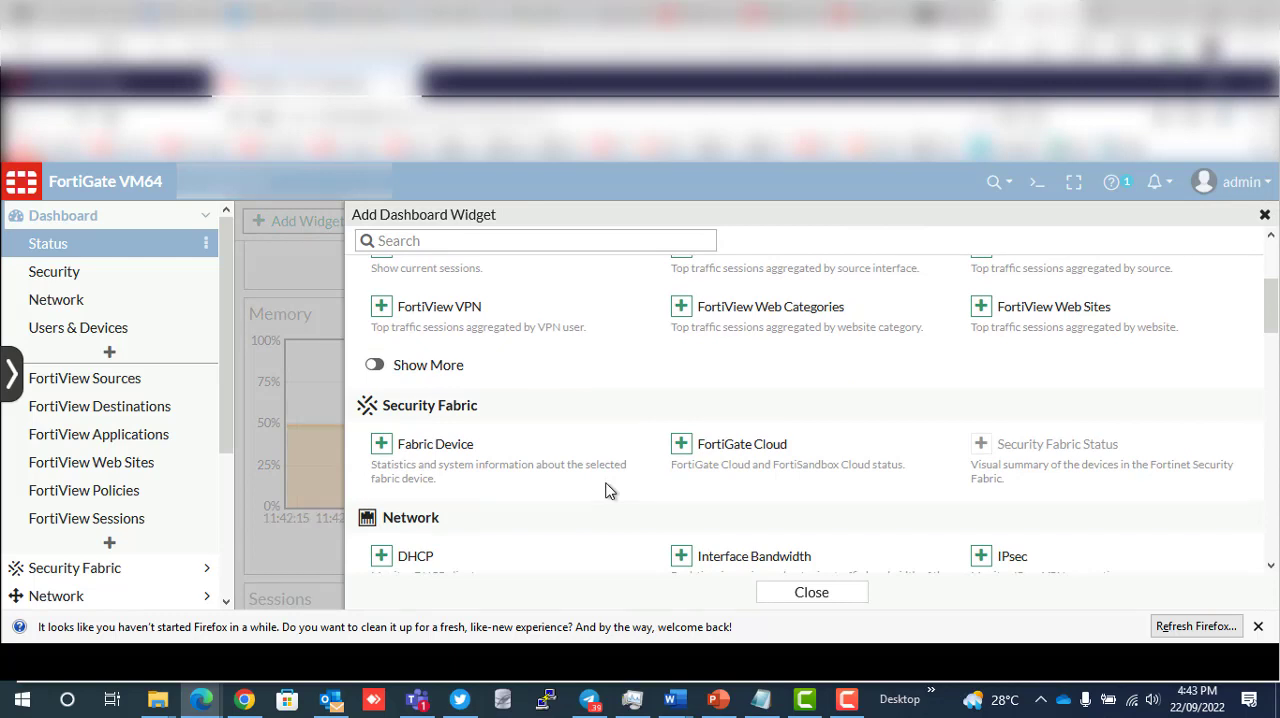
{"action": "scroll", "coordinate": [609, 490], "scroll_direction": "down", "scroll_amount": 2}
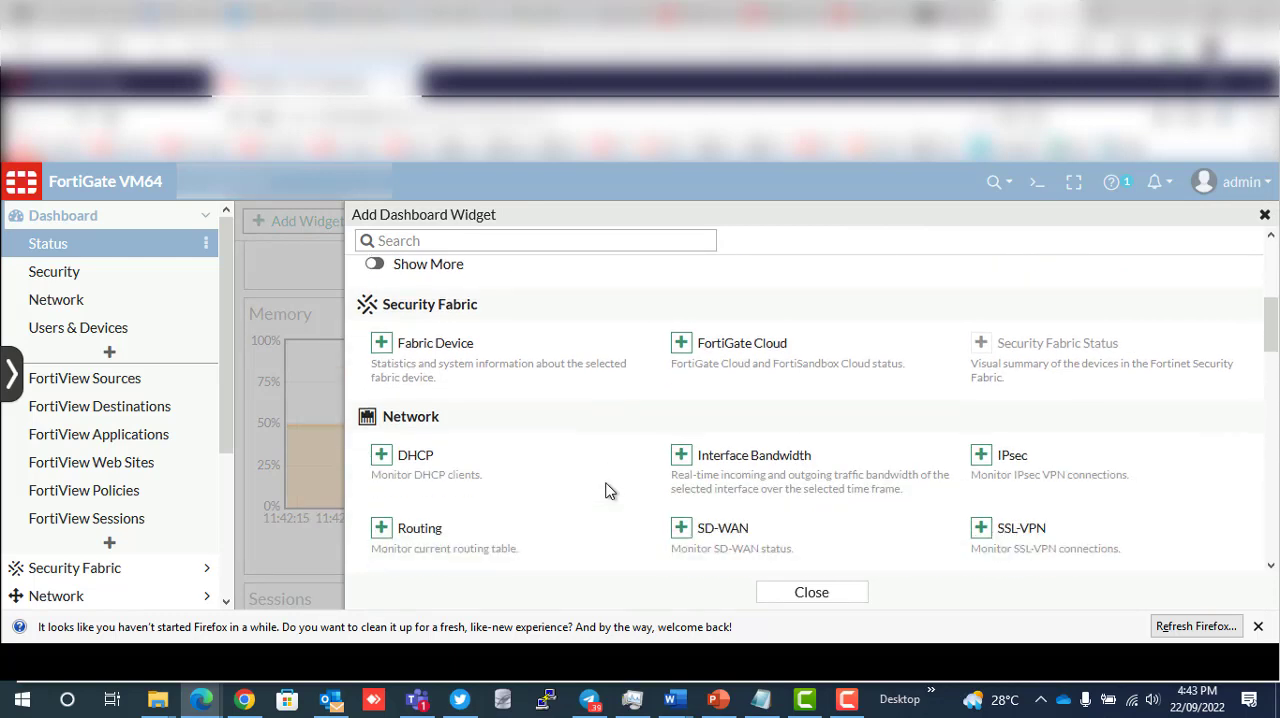
{"action": "left_click", "coordinate": [713, 469]}
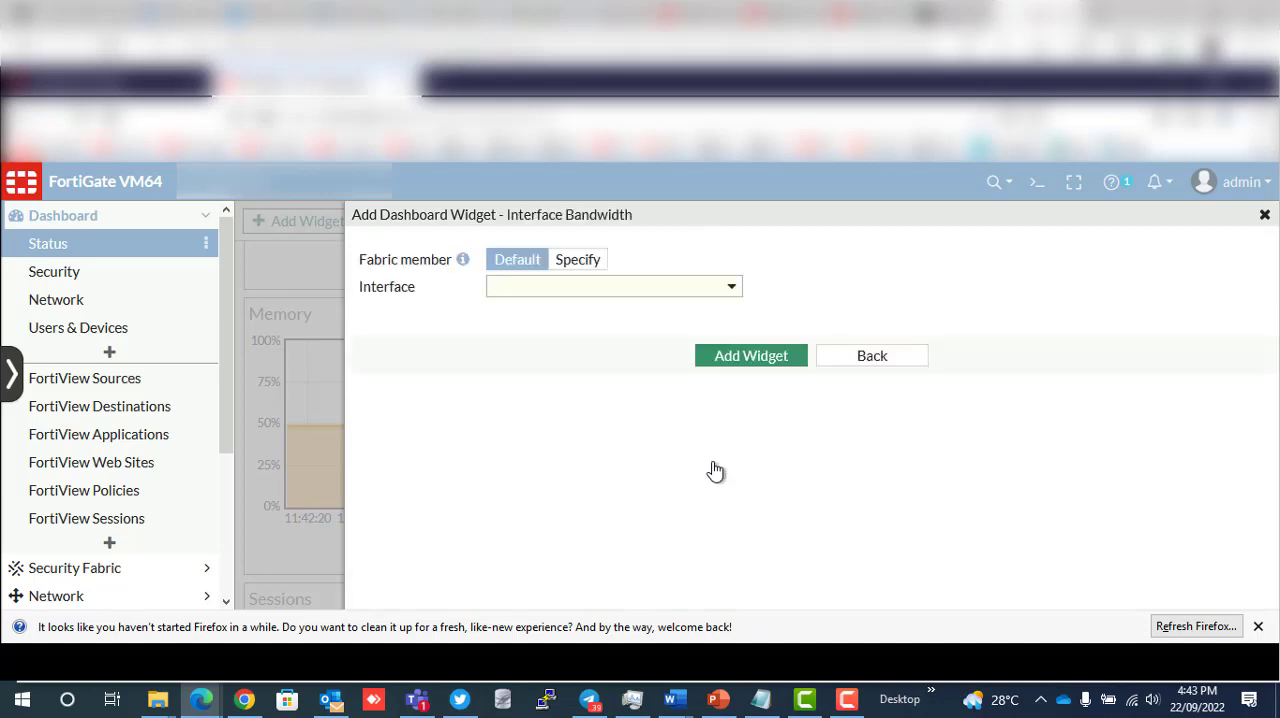
{"action": "left_click", "coordinate": [730, 291]}
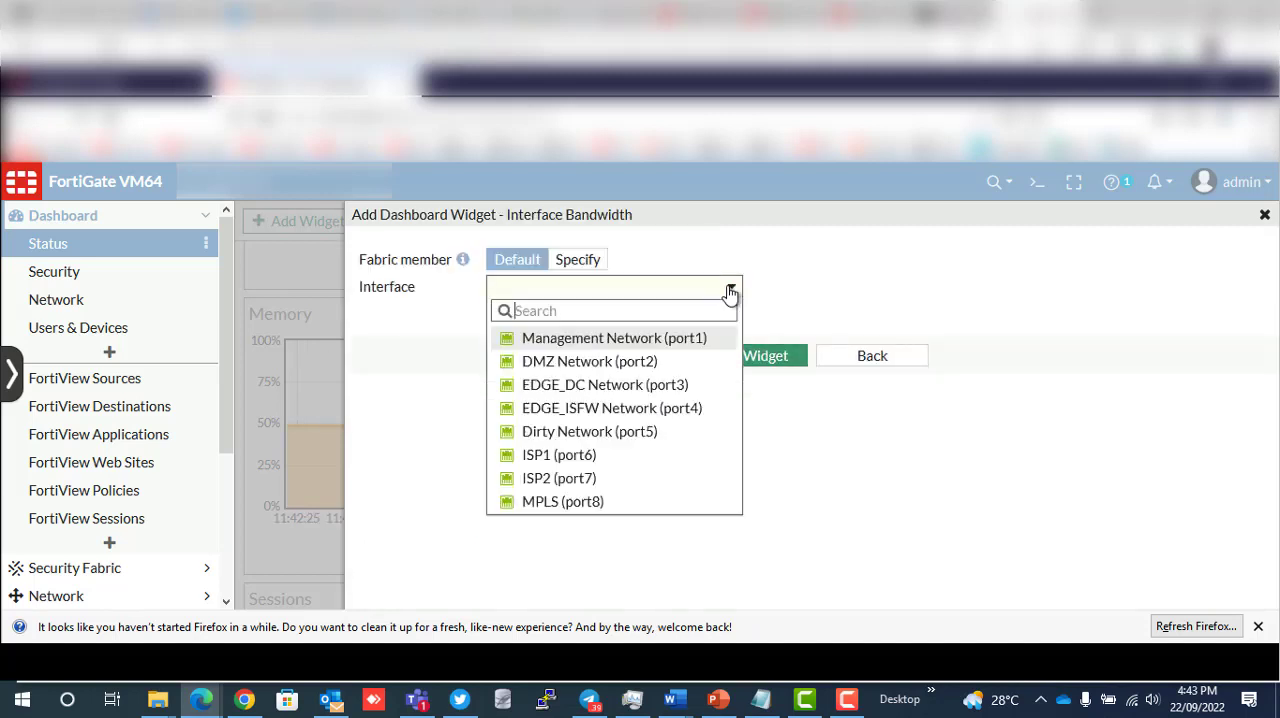
{"action": "left_click", "coordinate": [566, 462]}
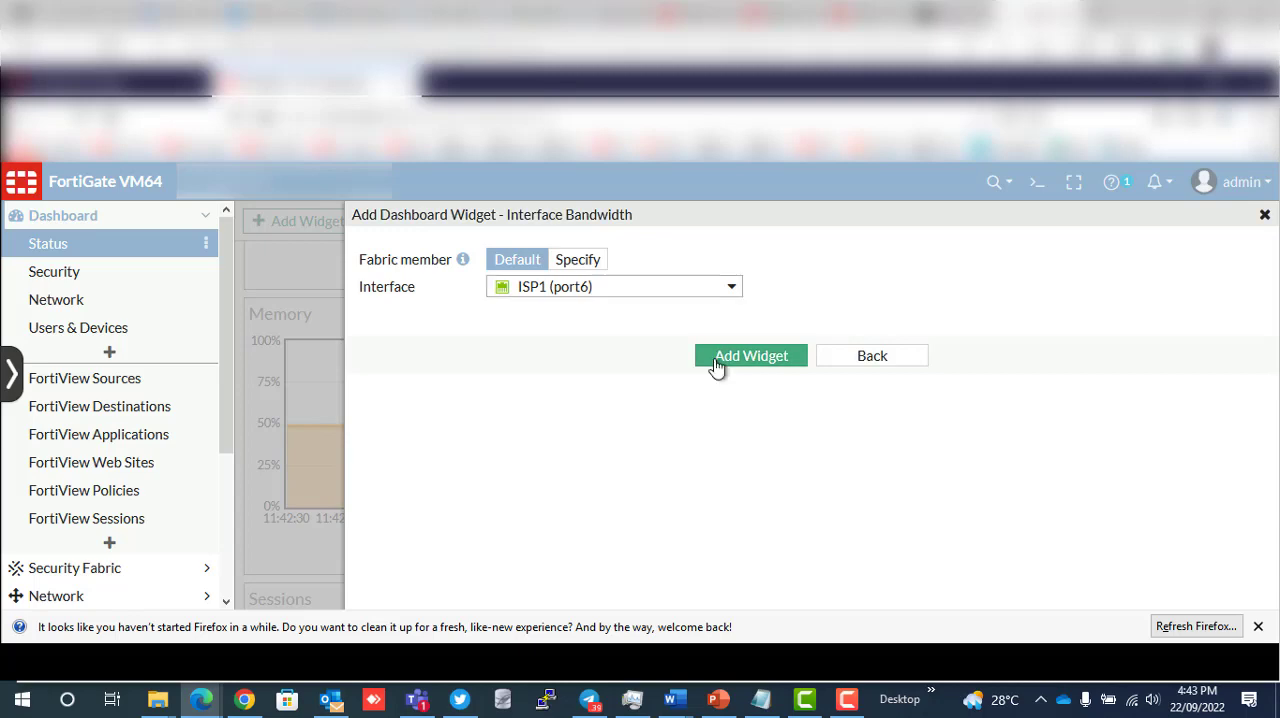
{"action": "left_click", "coordinate": [714, 360]}
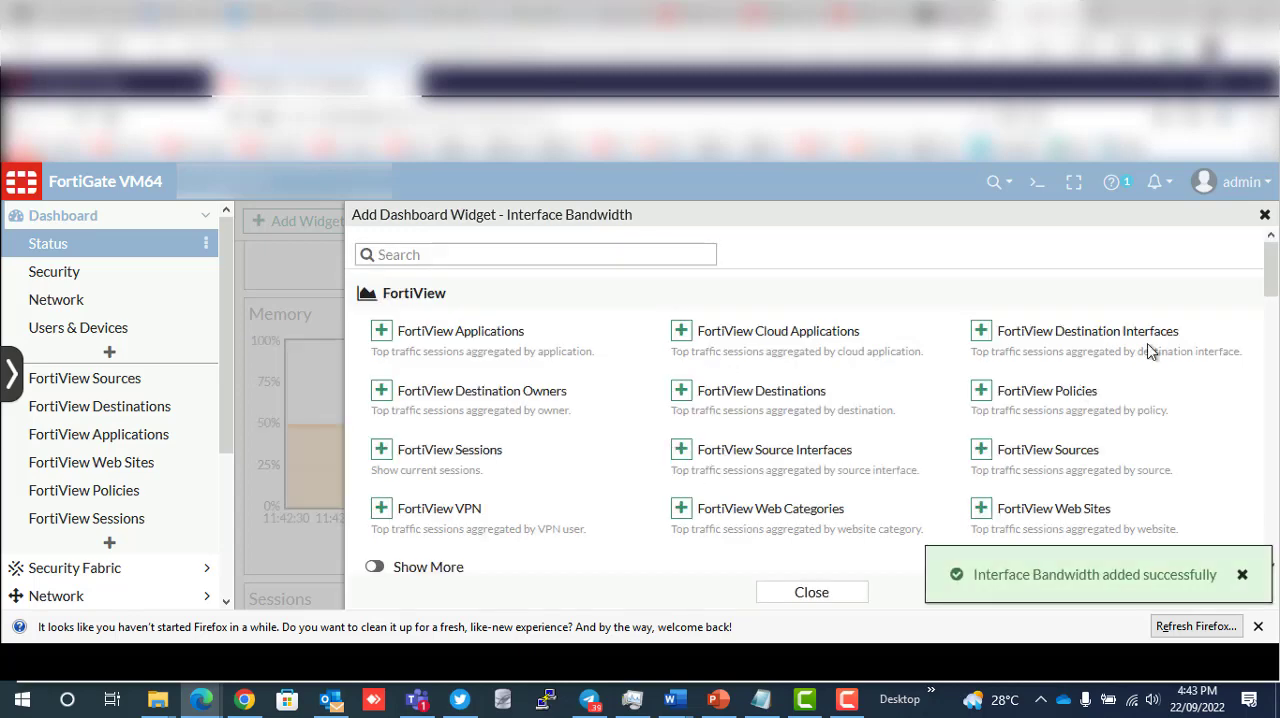
{"action": "left_click", "coordinate": [1264, 214]}
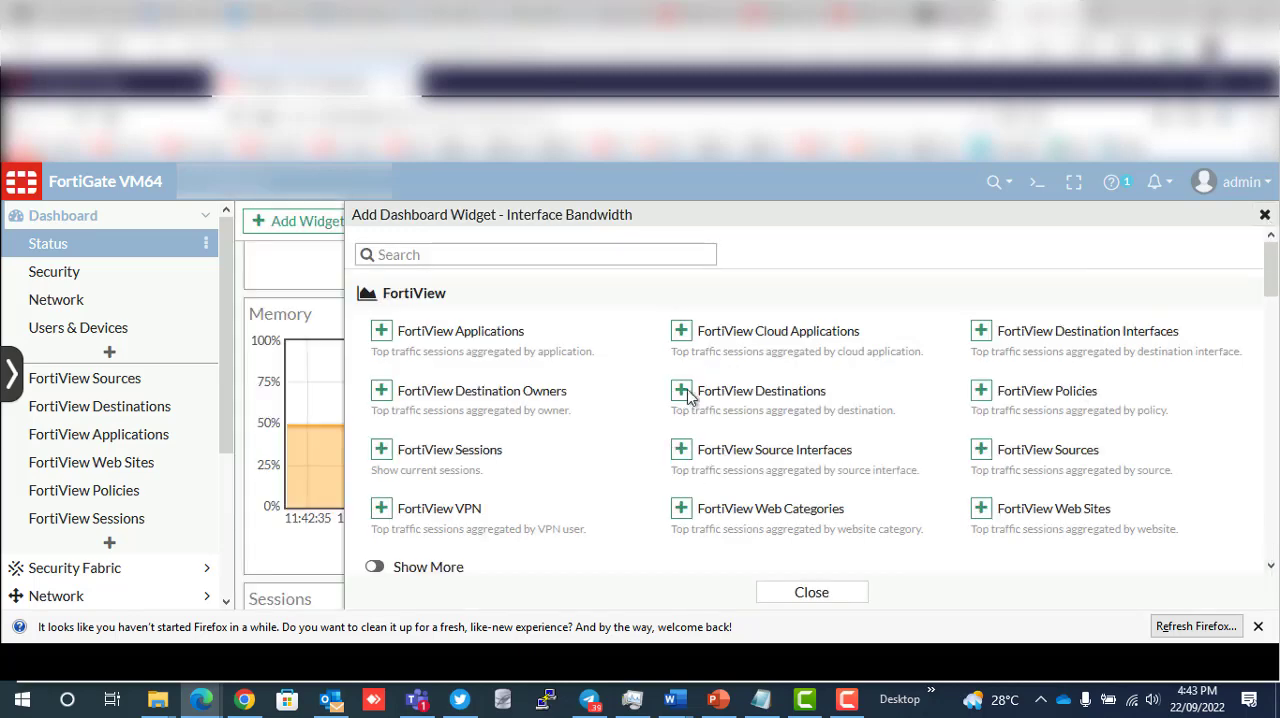
- Look through the Sessions graph and the new ISP1 bandwidth widget on the dashboard, and collapse the Dashboard section
{"action": "scroll", "coordinate": [610, 424], "scroll_direction": "down", "scroll_amount": 3}
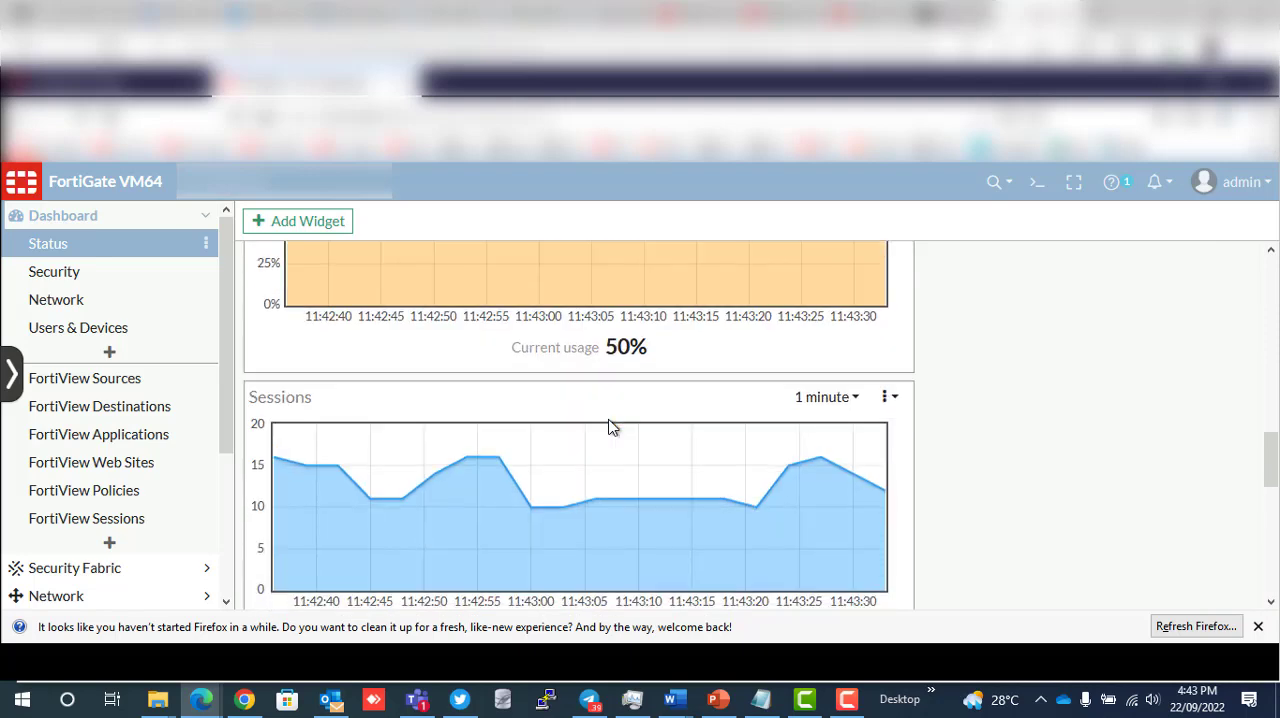
{"action": "scroll", "coordinate": [613, 427], "scroll_direction": "down", "scroll_amount": 1}
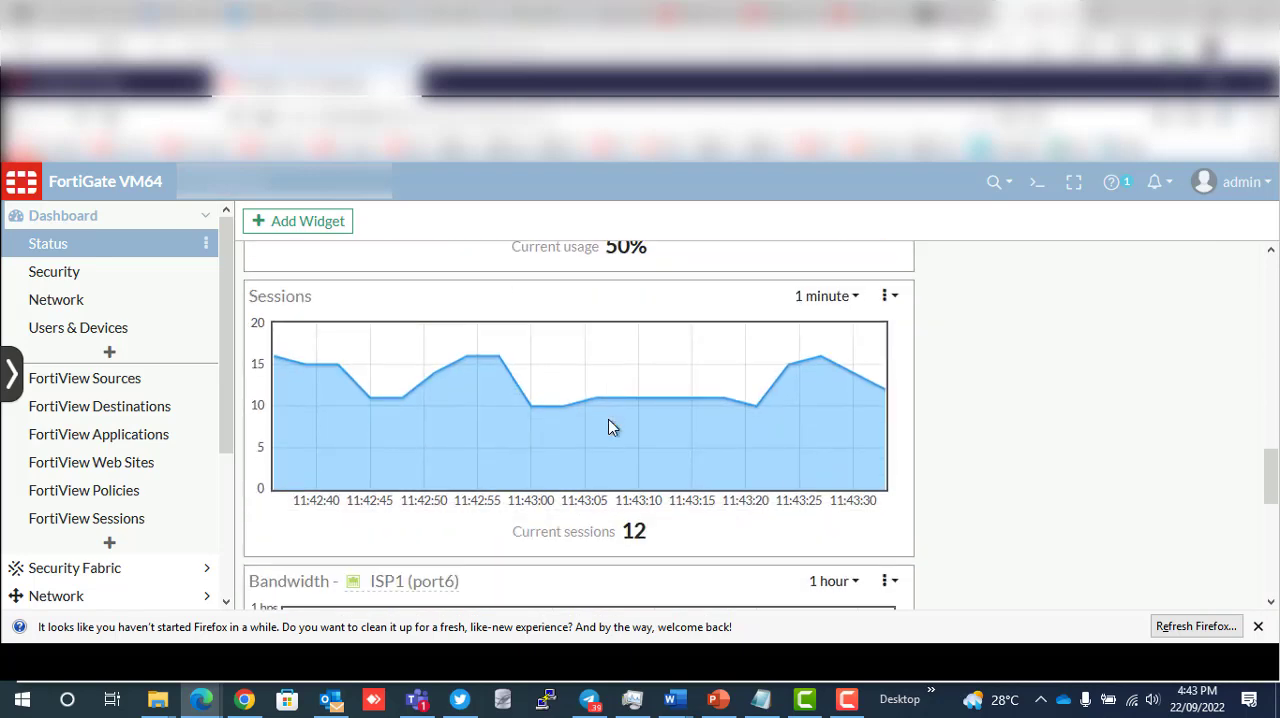
{"action": "scroll", "coordinate": [609, 426], "scroll_direction": "down", "scroll_amount": 4}
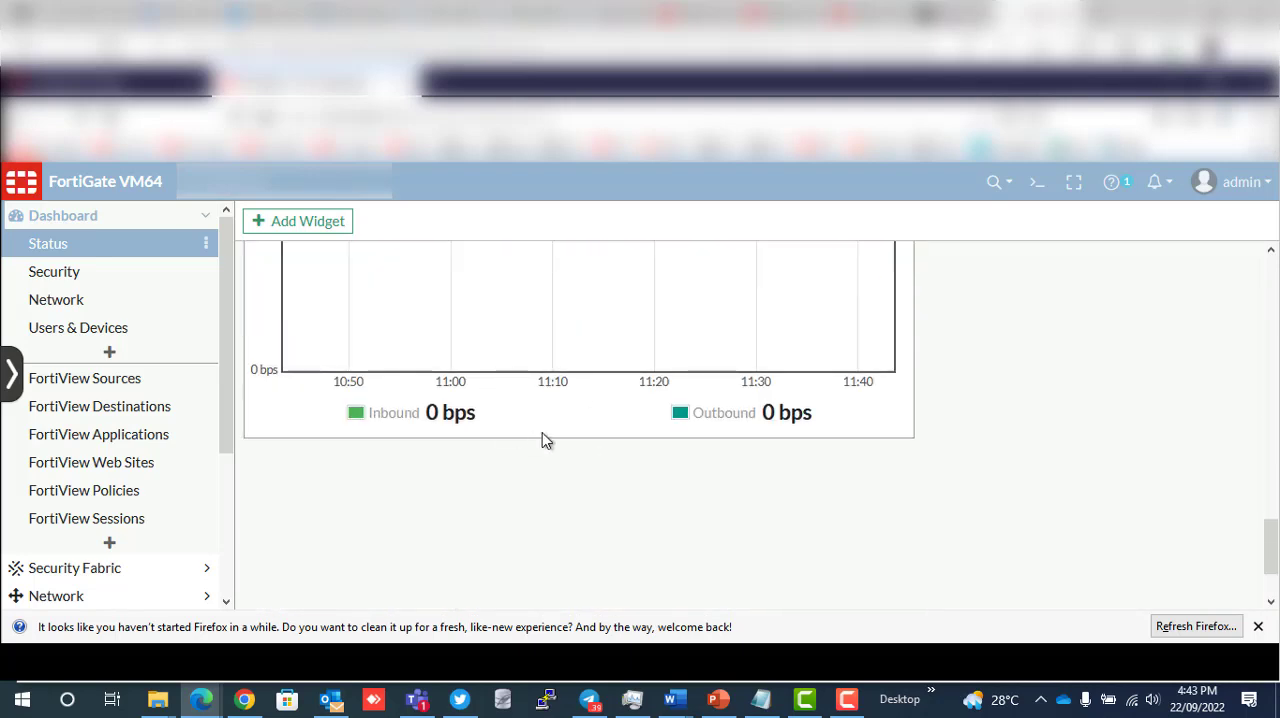
{"action": "scroll", "coordinate": [548, 430], "scroll_direction": "up", "scroll_amount": 1}
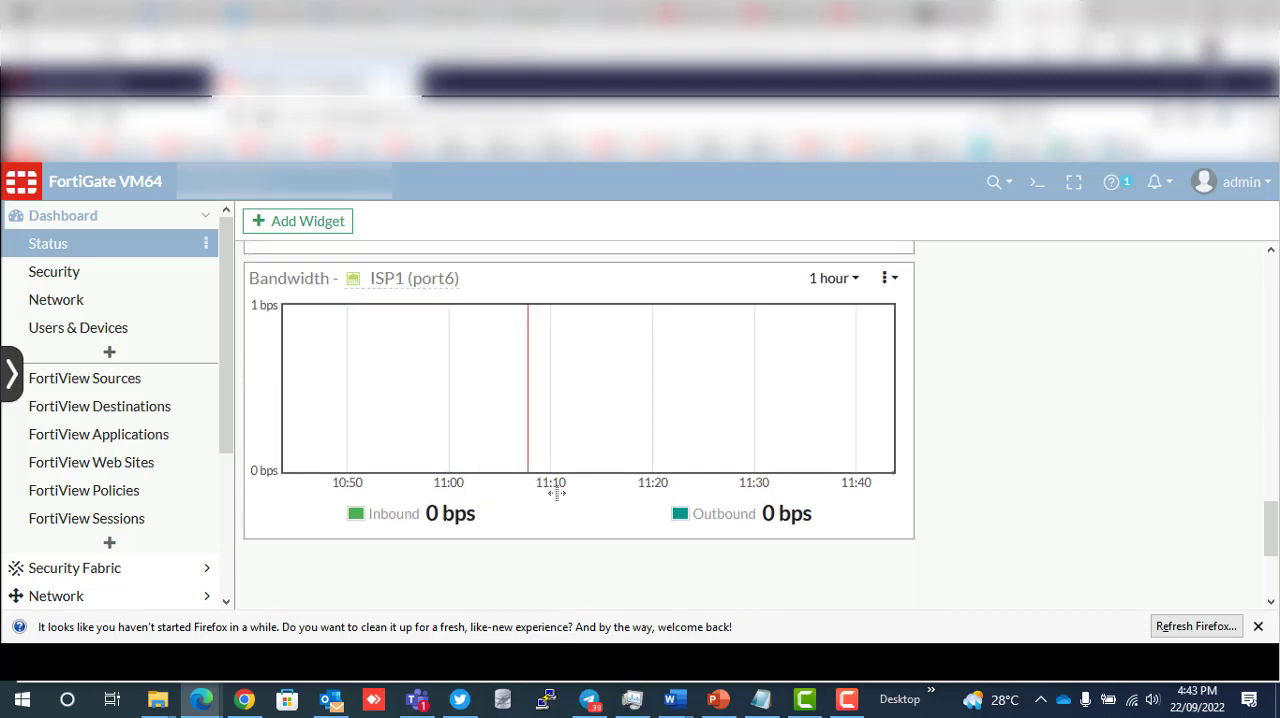
{"action": "left_click", "coordinate": [205, 220]}
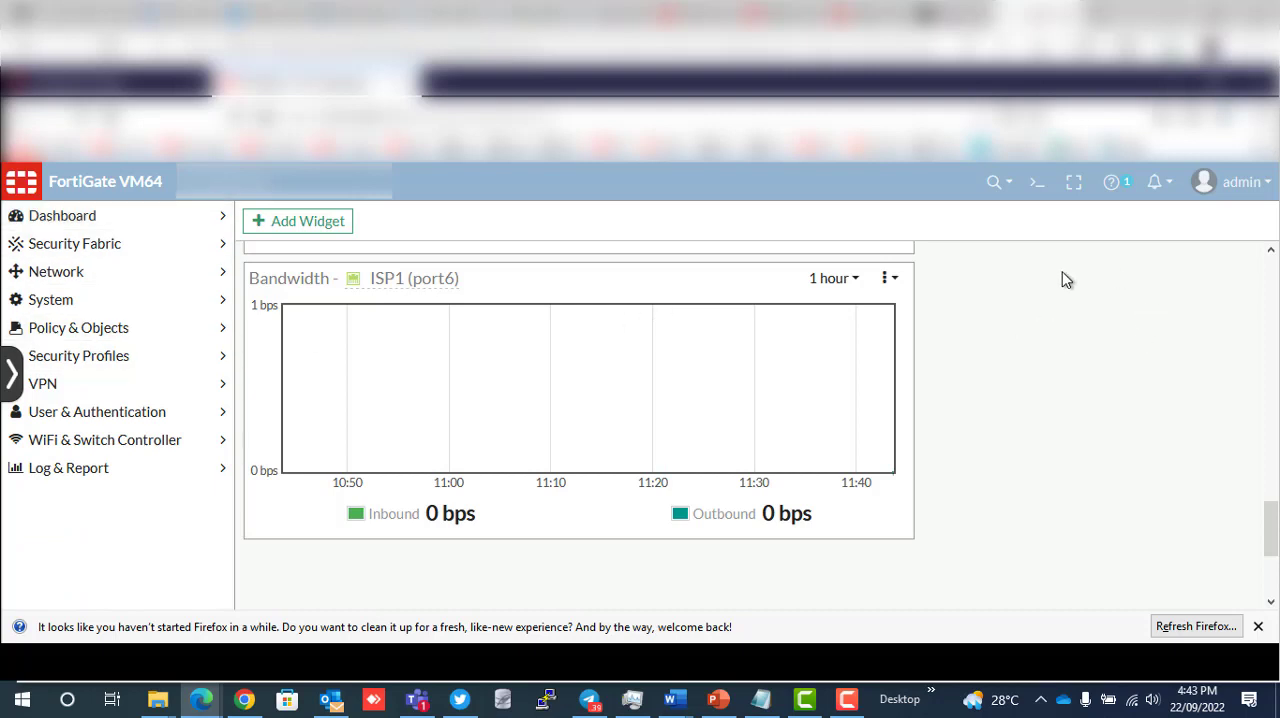
- Open the CLI console and run show sys interface to list the interface configuration
{"action": "left_click", "coordinate": [1037, 184]}
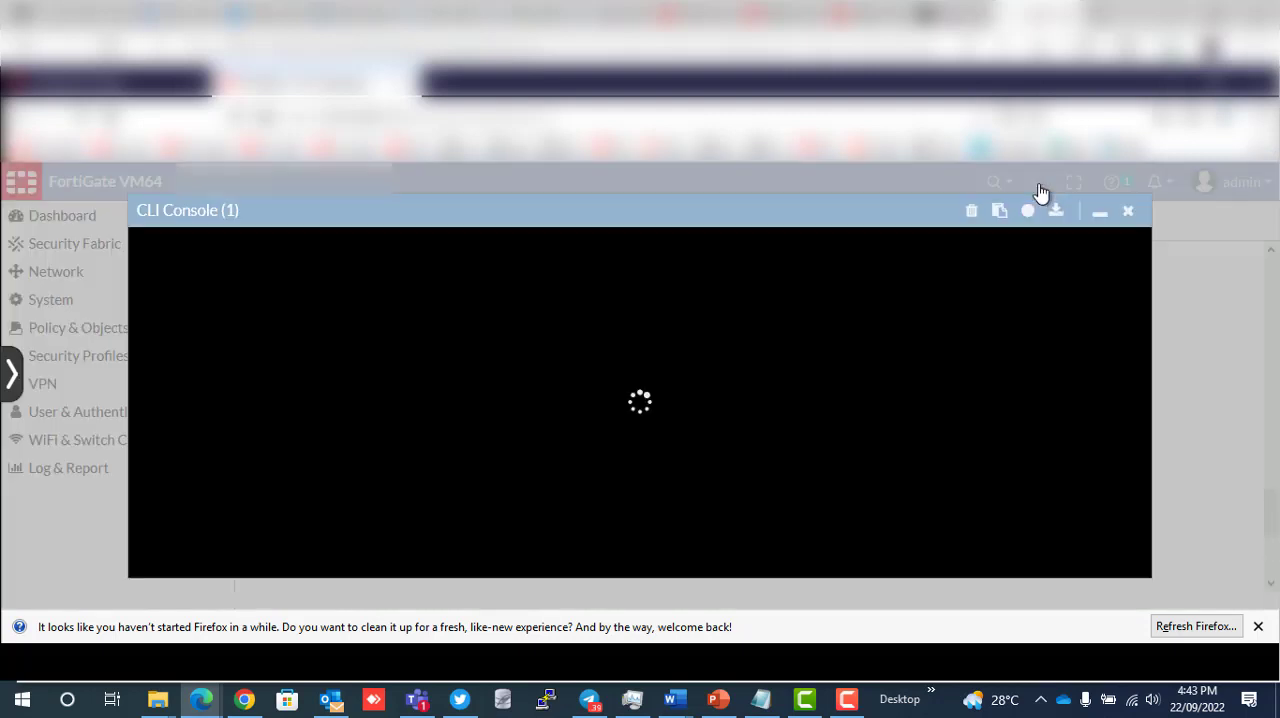
{"action": "left_click", "coordinate": [765, 309]}
{"action": "type", "text": "show "}
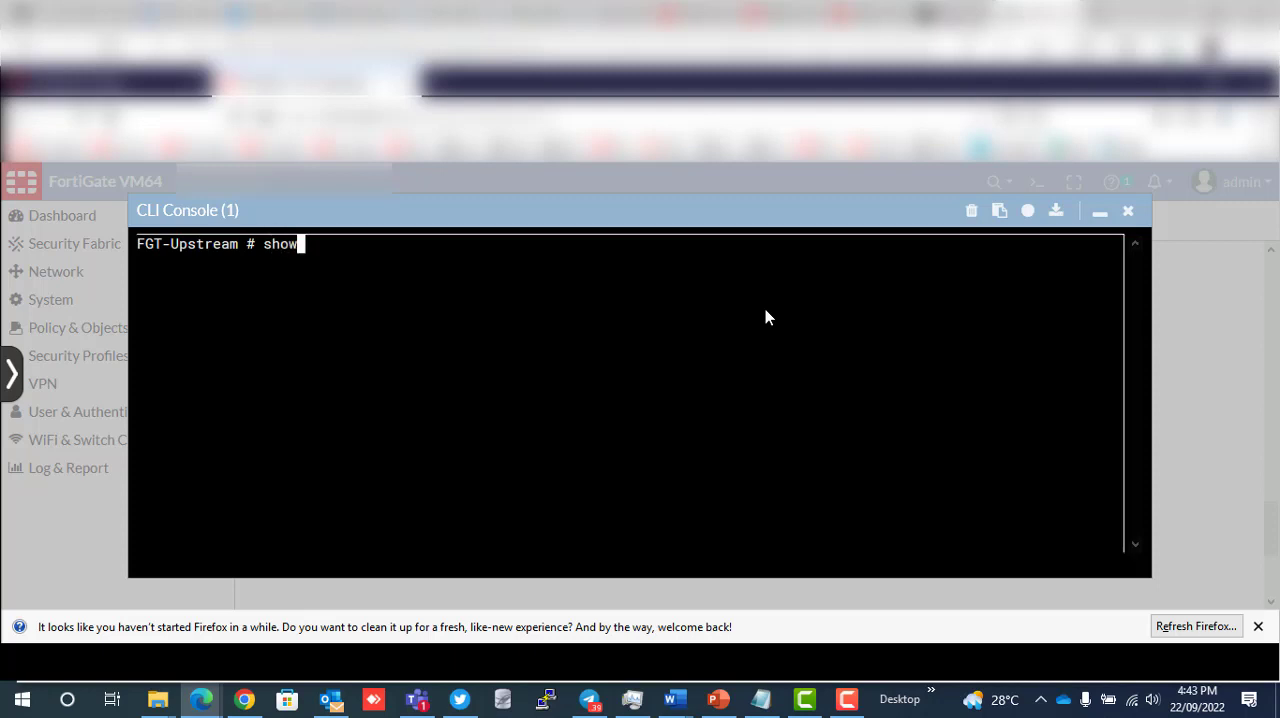
{"action": "type", "text": "sys interface"}
{"action": "key", "text": "Return"}
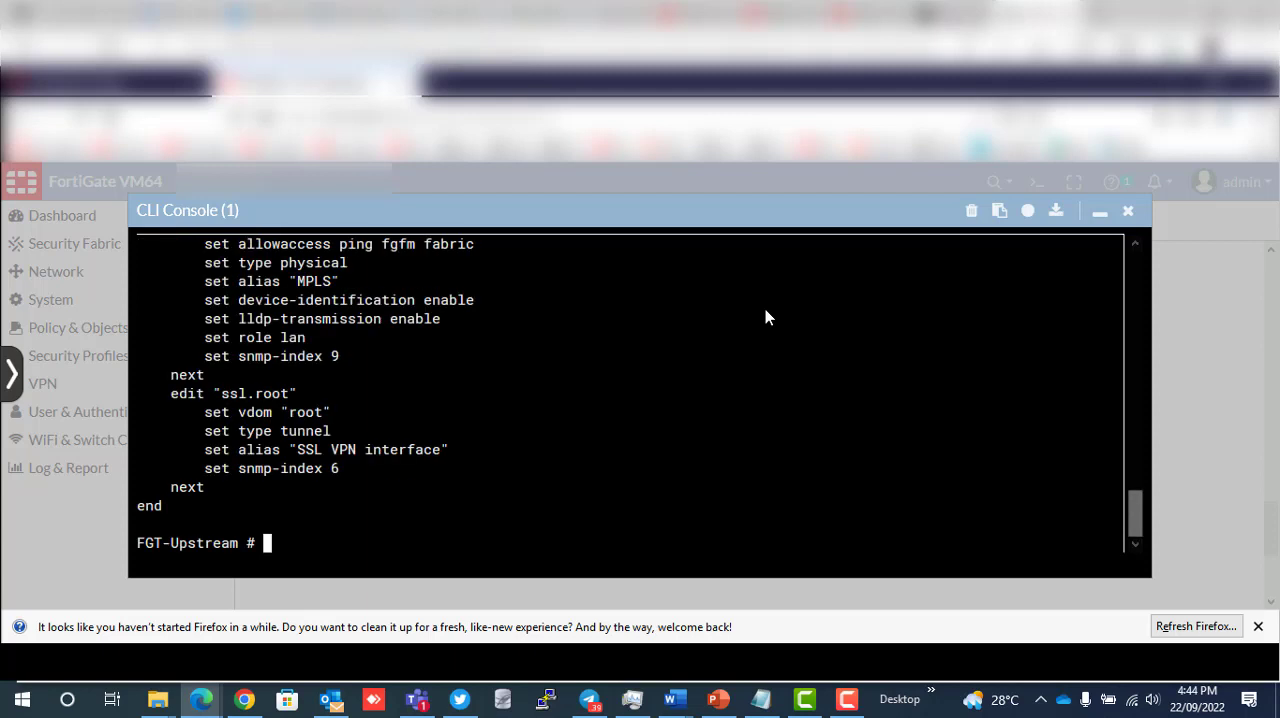
- Read the interface configuration output from the ssl.root and port8 entries back up to port1, and close the CLI console
{"action": "scroll", "coordinate": [620, 376], "scroll_direction": "up", "scroll_amount": 1}
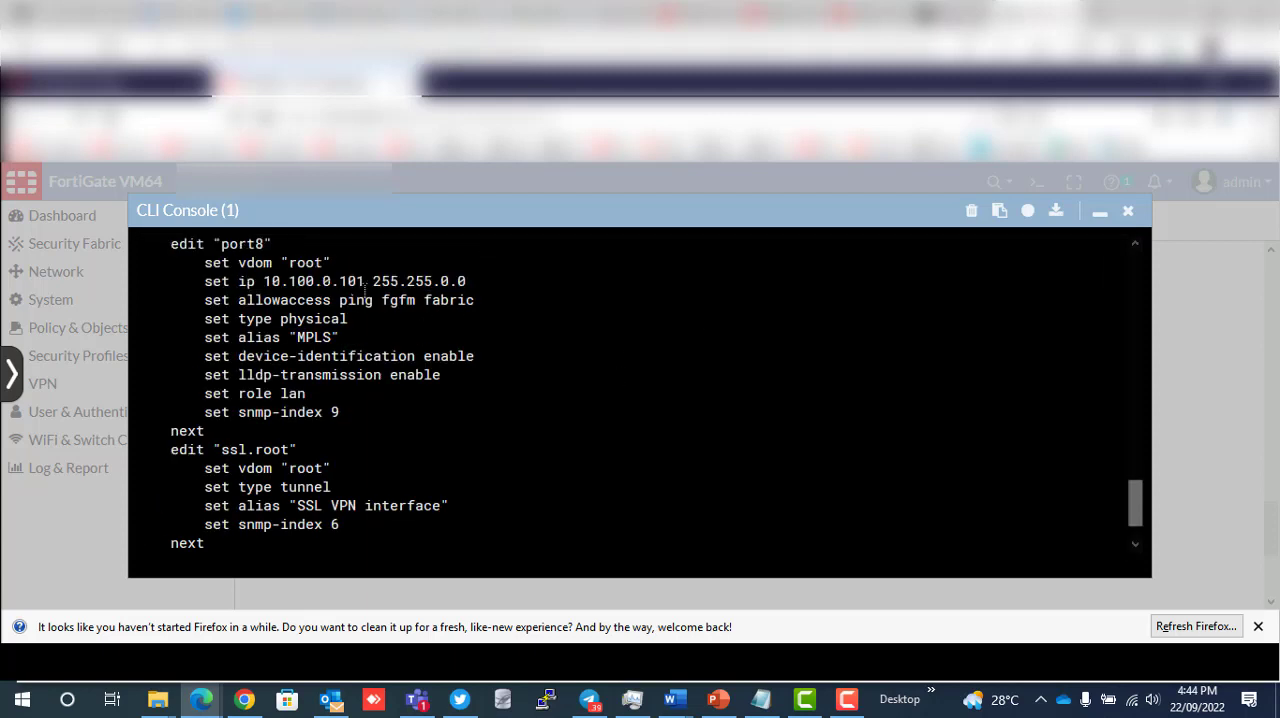
{"action": "scroll", "coordinate": [453, 347], "scroll_direction": "up", "scroll_amount": 2}
{"action": "scroll", "coordinate": [453, 347], "scroll_direction": "up", "scroll_amount": 2}
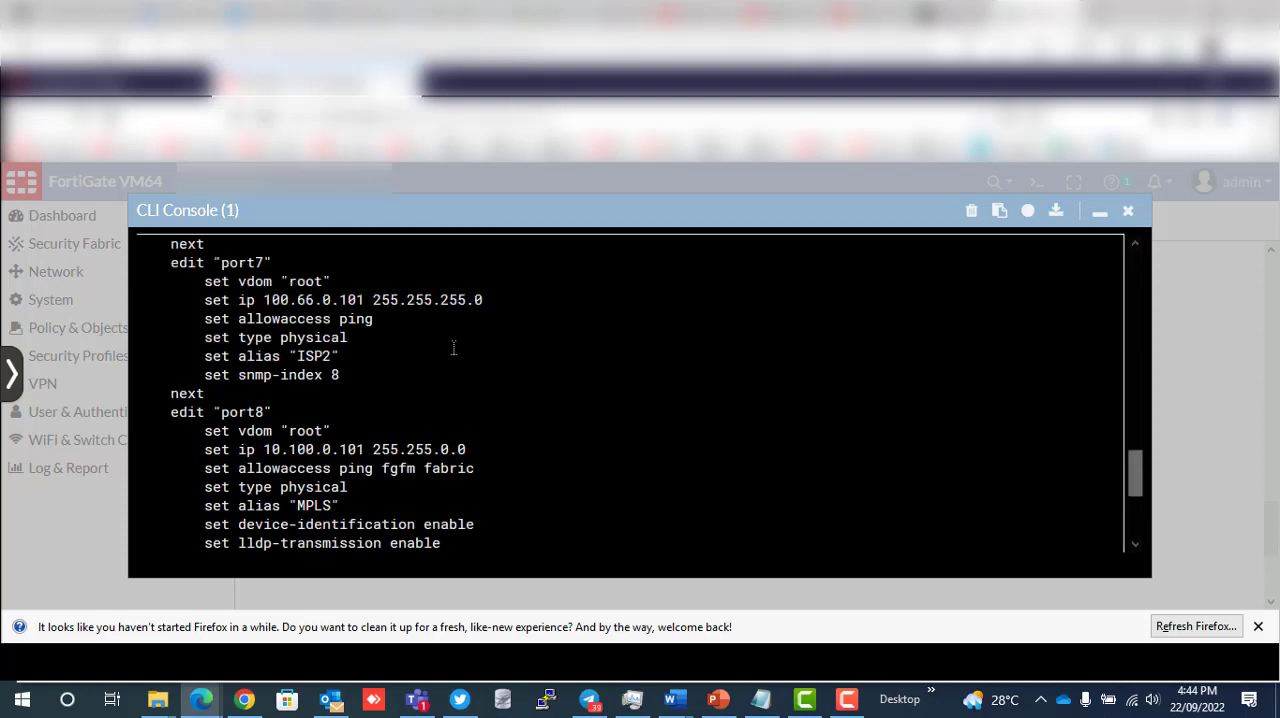
{"action": "scroll", "coordinate": [453, 347], "scroll_direction": "up", "scroll_amount": 2}
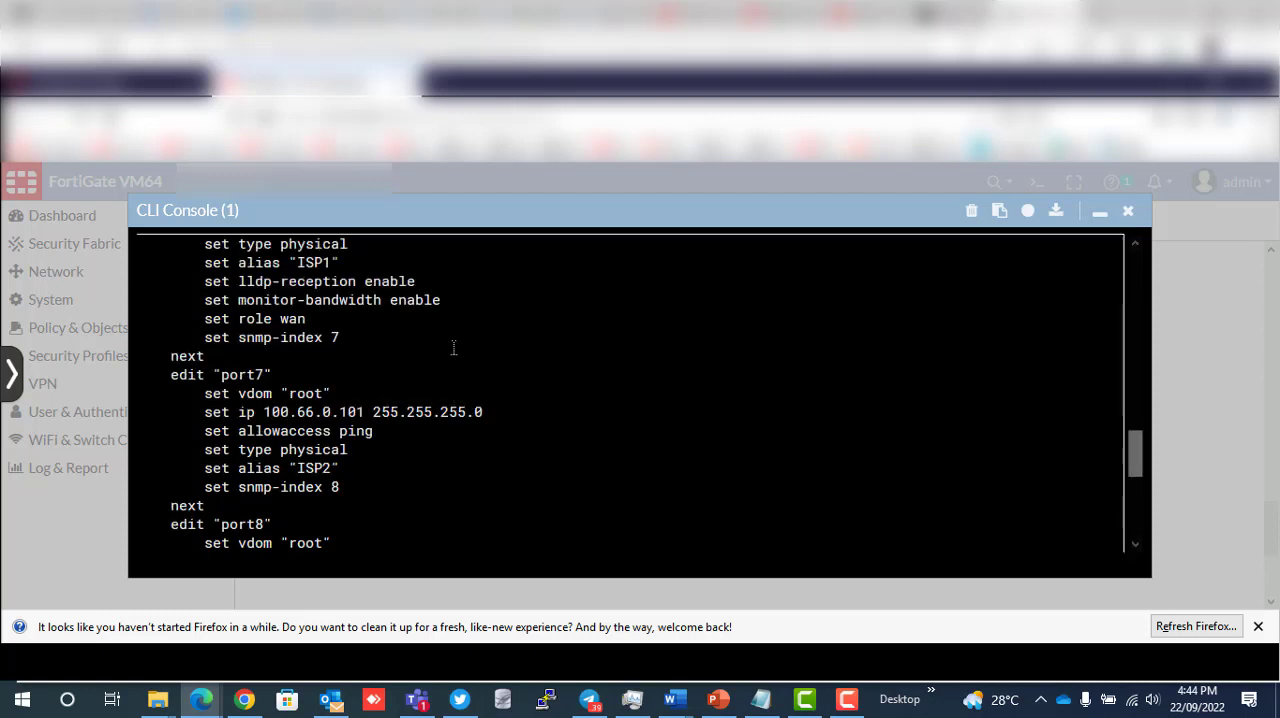
{"action": "scroll", "coordinate": [453, 347], "scroll_direction": "up", "scroll_amount": 1}
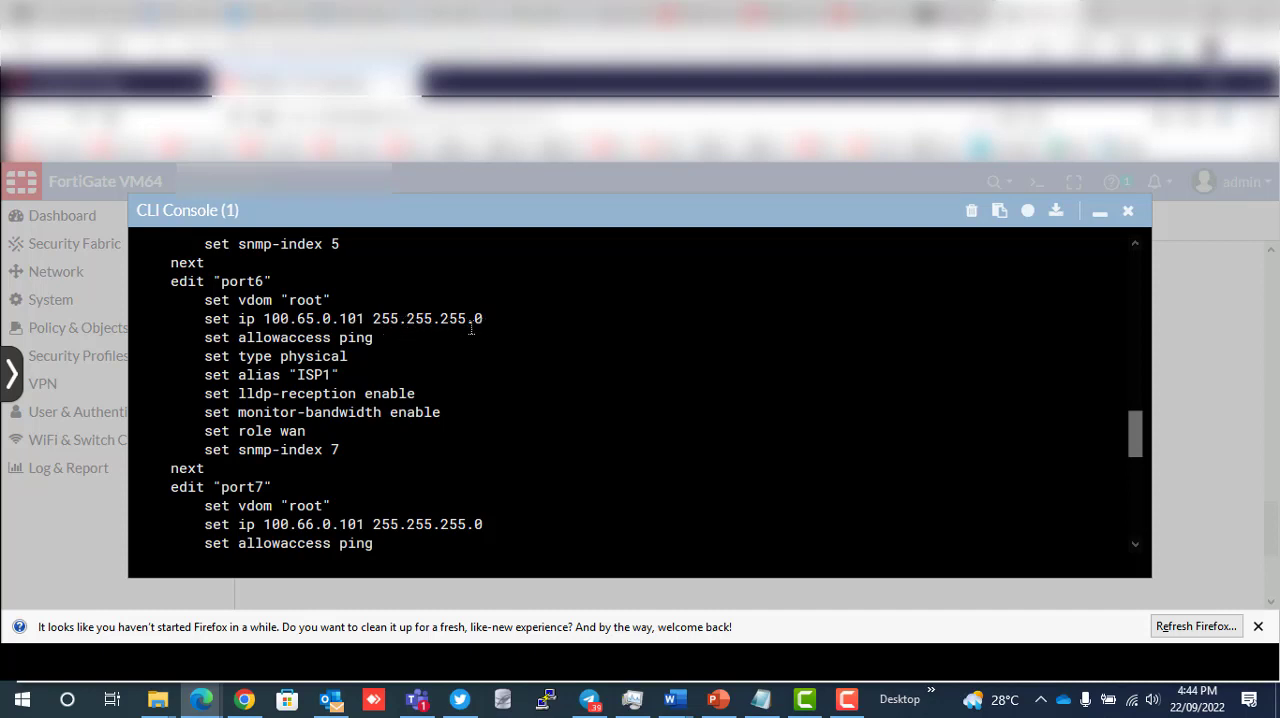
{"action": "scroll", "coordinate": [313, 330], "scroll_direction": "up", "scroll_amount": 6}
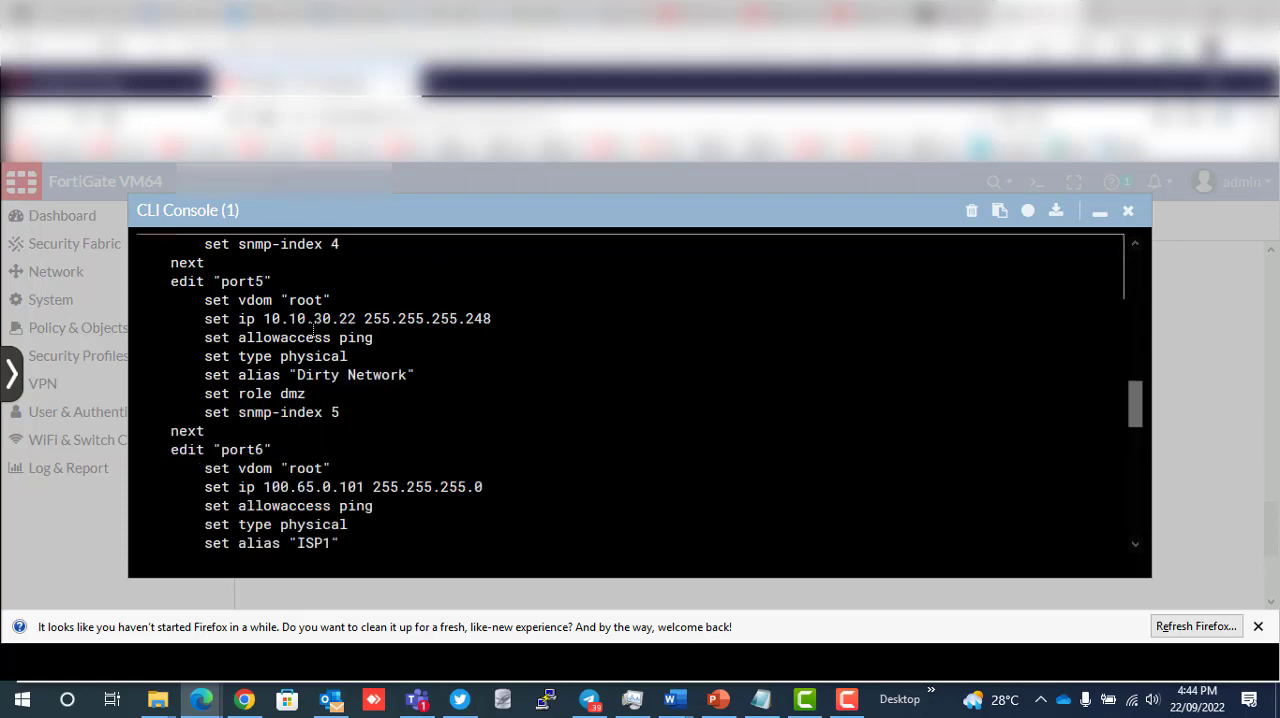
{"action": "scroll", "coordinate": [313, 330], "scroll_direction": "up", "scroll_amount": 1}
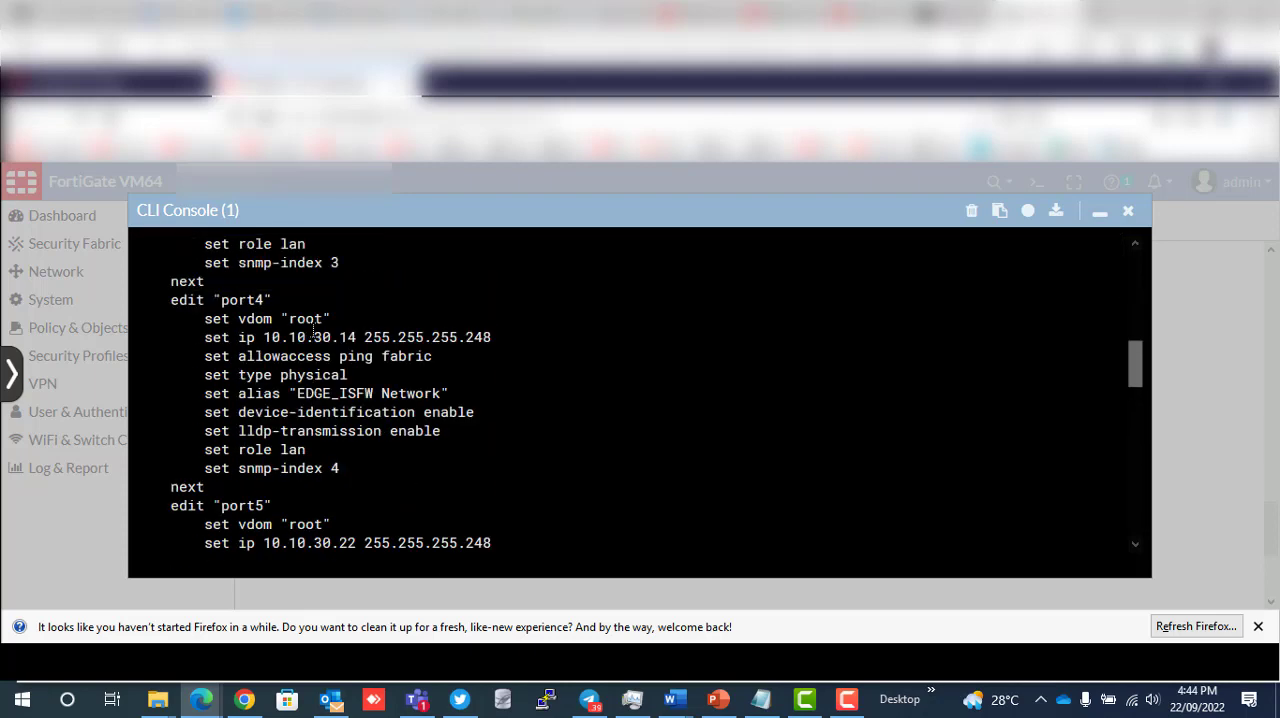
{"action": "scroll", "coordinate": [313, 330], "scroll_direction": "up", "scroll_amount": 3}
{"action": "scroll", "coordinate": [313, 330], "scroll_direction": "up", "scroll_amount": 6}
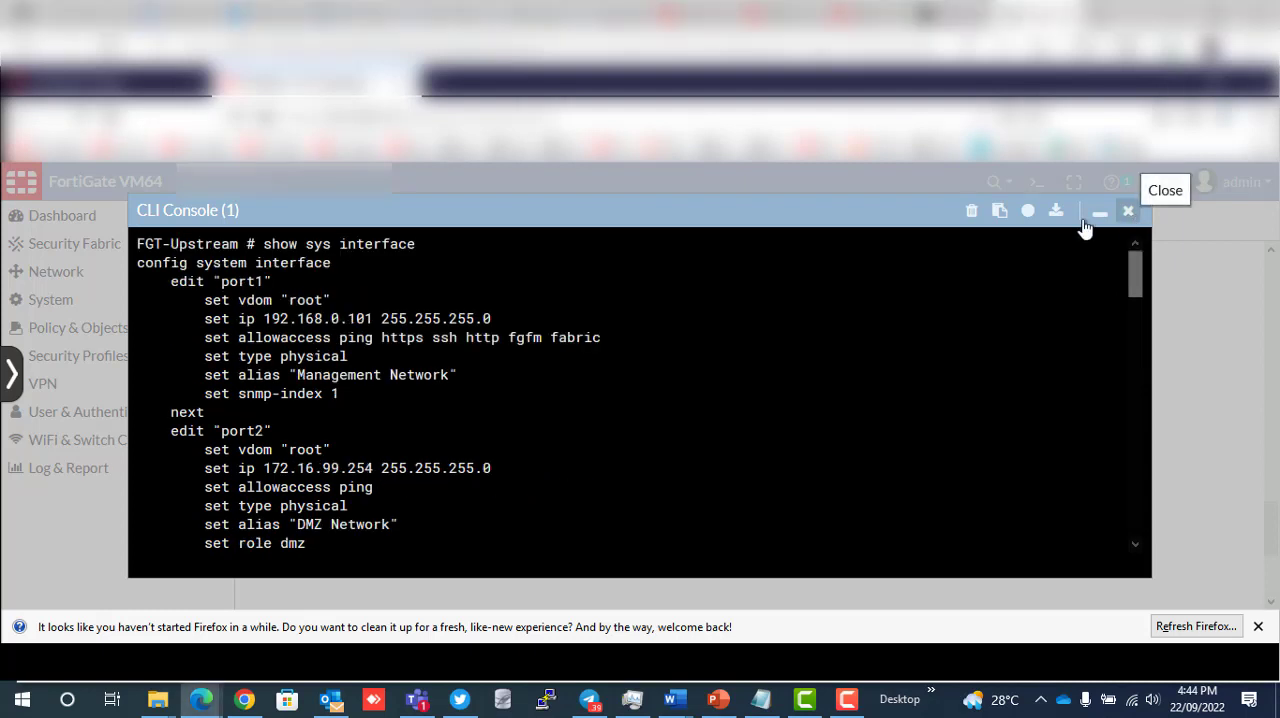
{"action": "left_click", "coordinate": [1128, 213]}
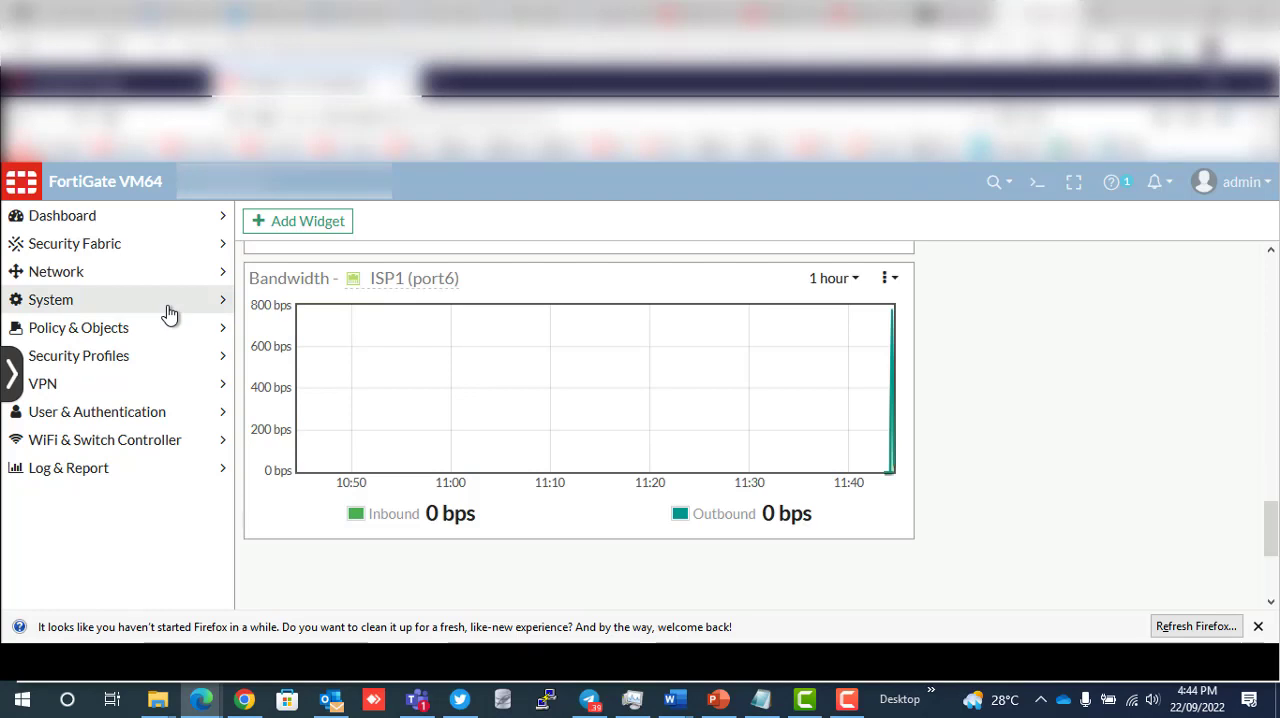
- Open the network interfaces list and review the physical interfaces with their IP addresses and administrative access
{"action": "left_click", "coordinate": [223, 278]}
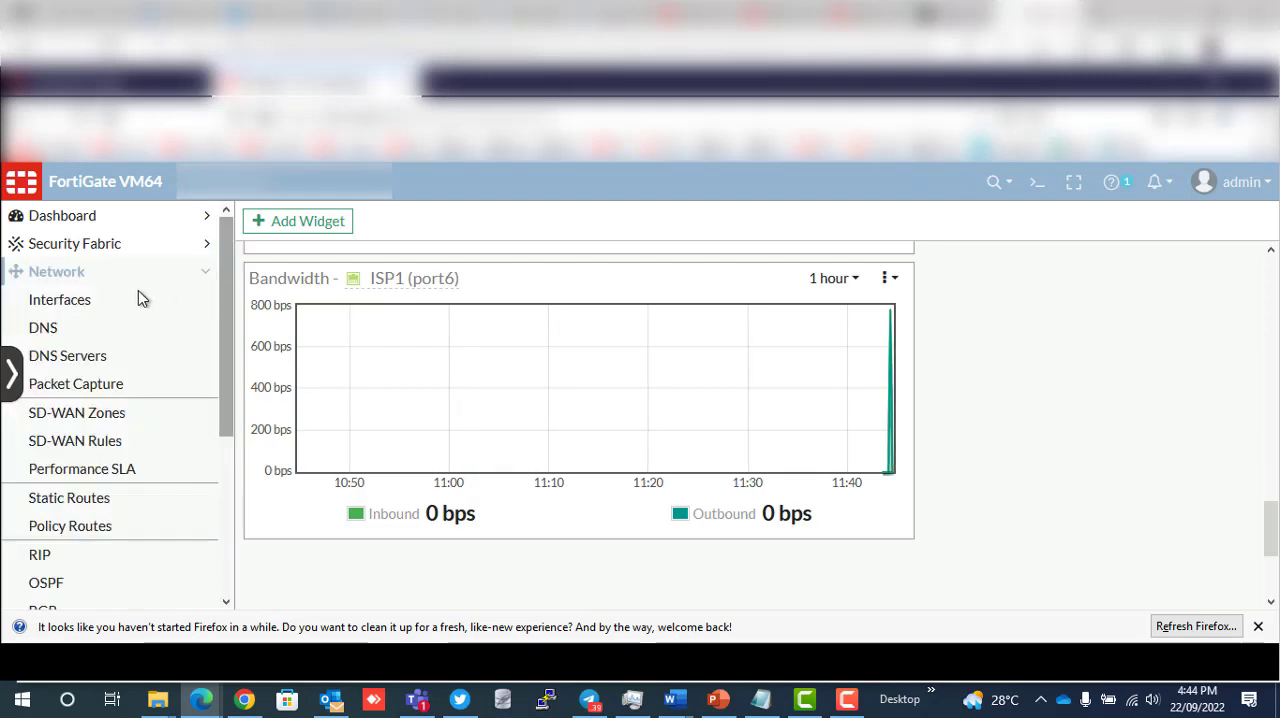
{"action": "left_click", "coordinate": [110, 302]}
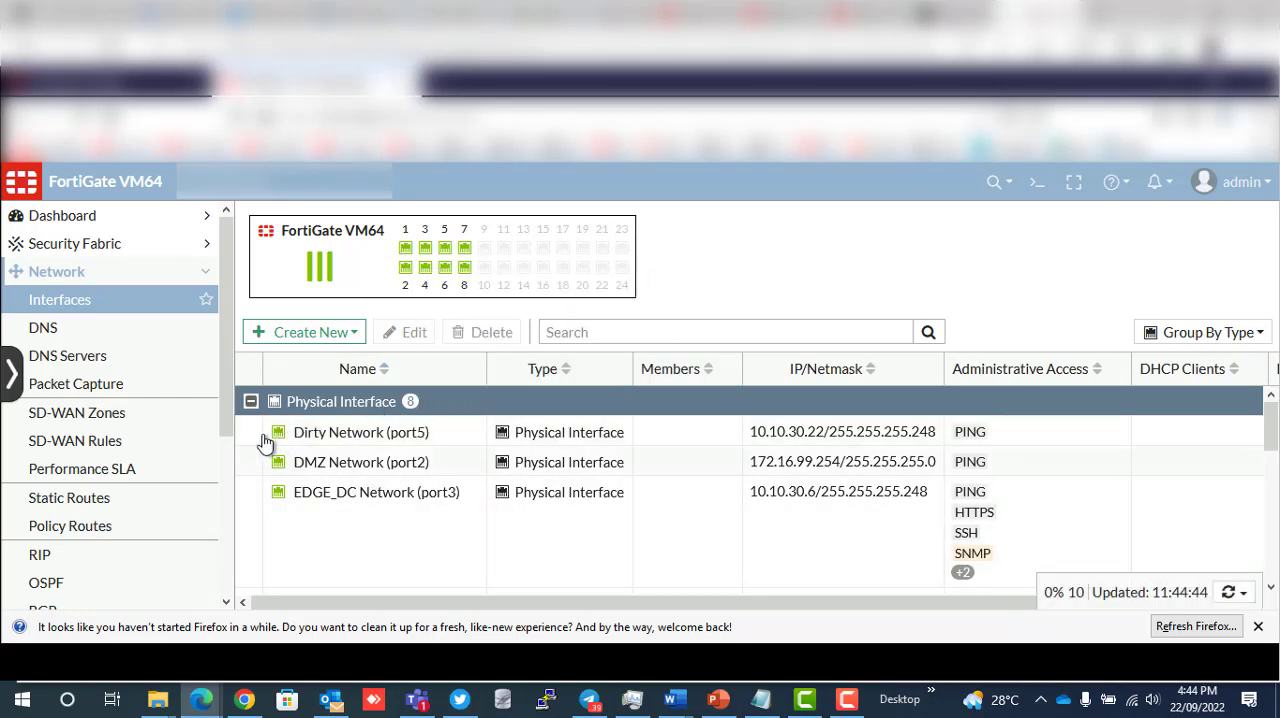
{"action": "scroll", "coordinate": [333, 470], "scroll_direction": "down", "scroll_amount": 2}
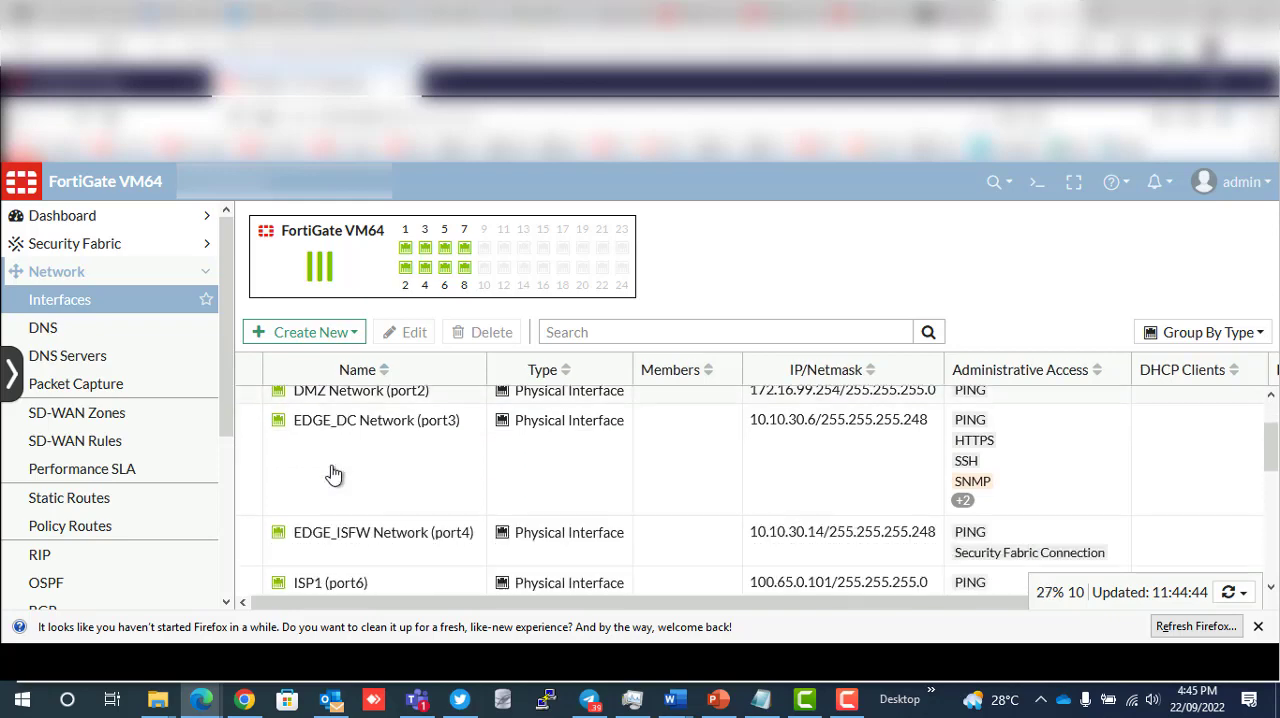
{"action": "scroll", "coordinate": [343, 497], "scroll_direction": "down", "scroll_amount": 2}
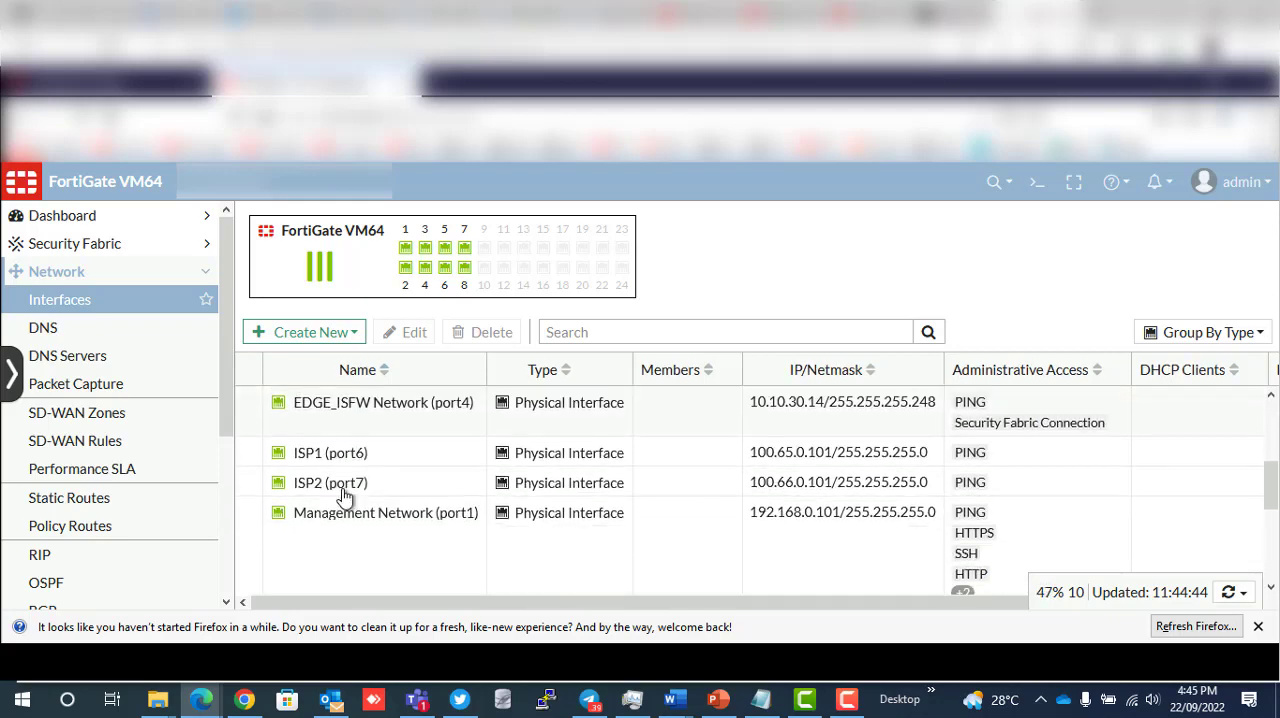
{"action": "mouse_move", "coordinate": [335, 528]}
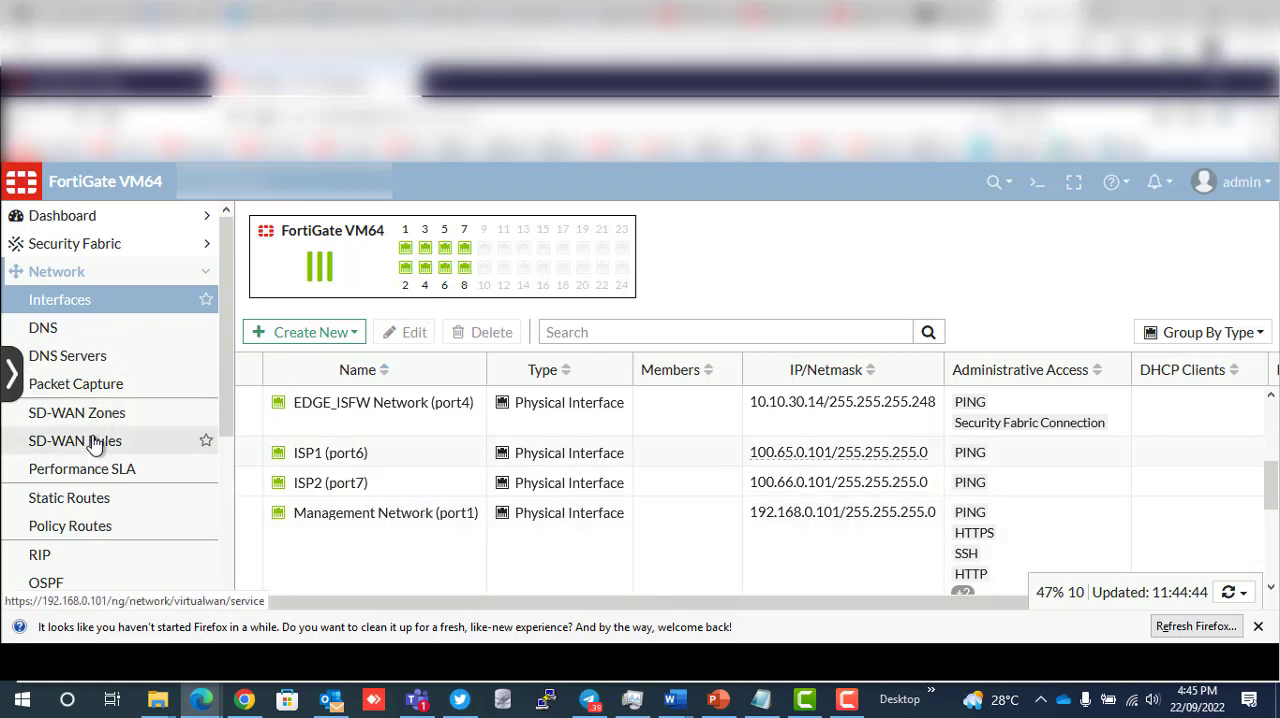
- Open the static routes list and view the settings of the 0.0.0.0/0 route through ISP1 (port6)
{"action": "scroll", "coordinate": [85, 455], "scroll_direction": "down", "scroll_amount": 2}
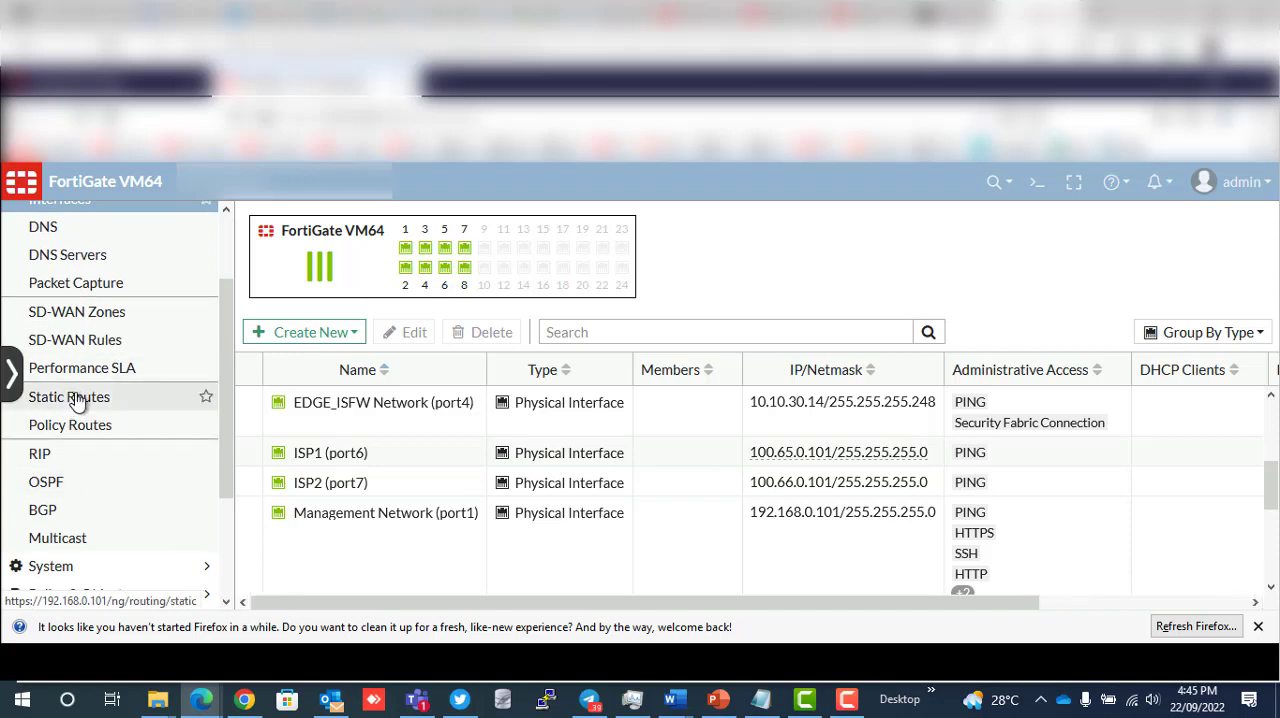
{"action": "left_click", "coordinate": [70, 397]}
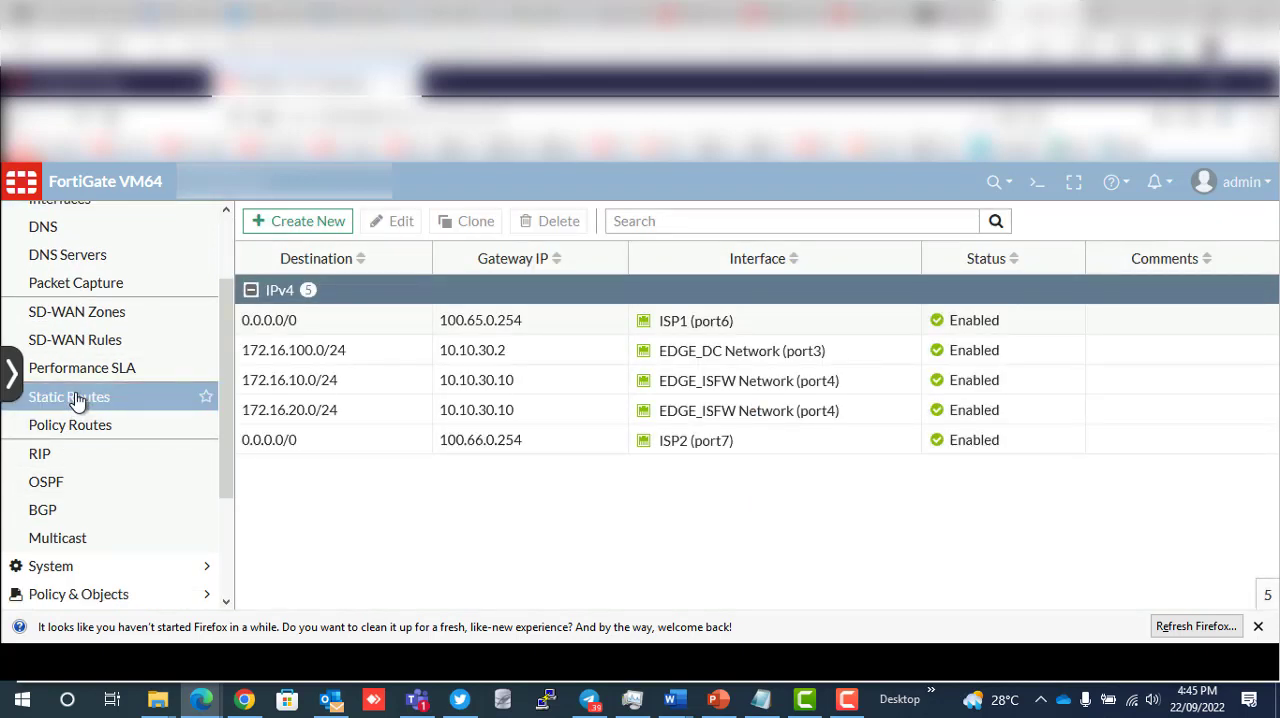
{"action": "left_click", "coordinate": [282, 330]}
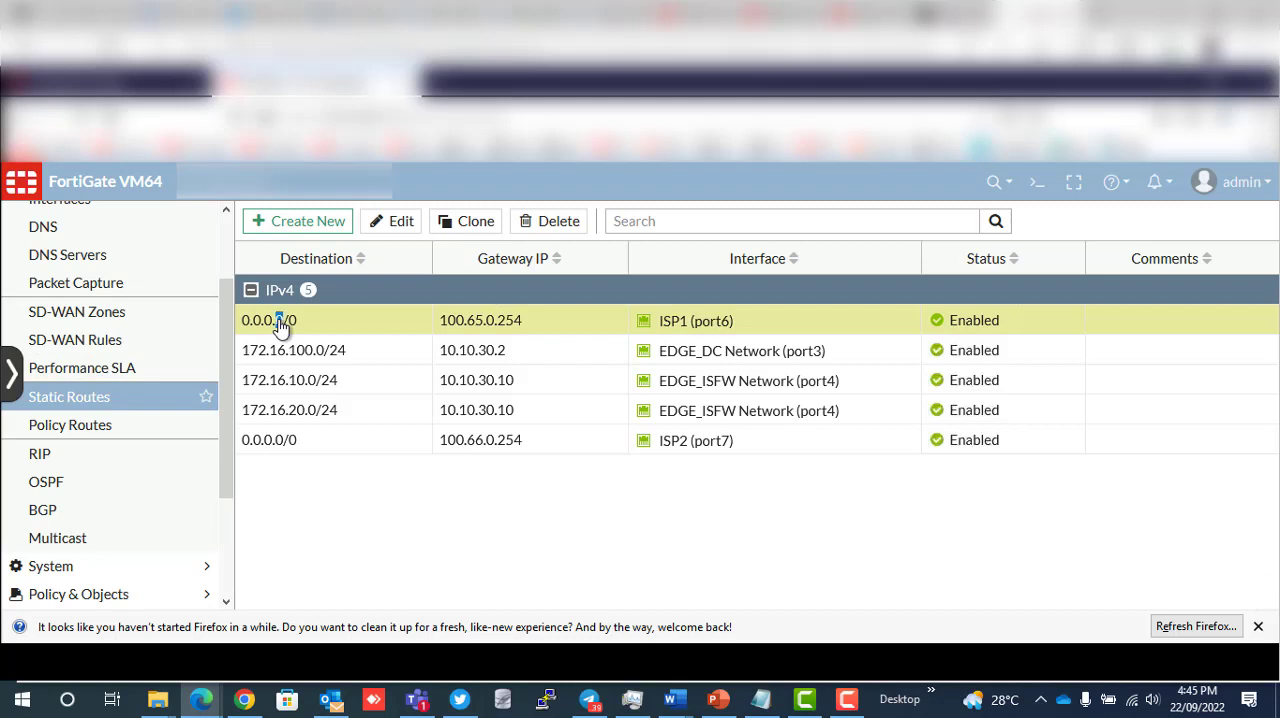
{"action": "double_click", "coordinate": [281, 328]}
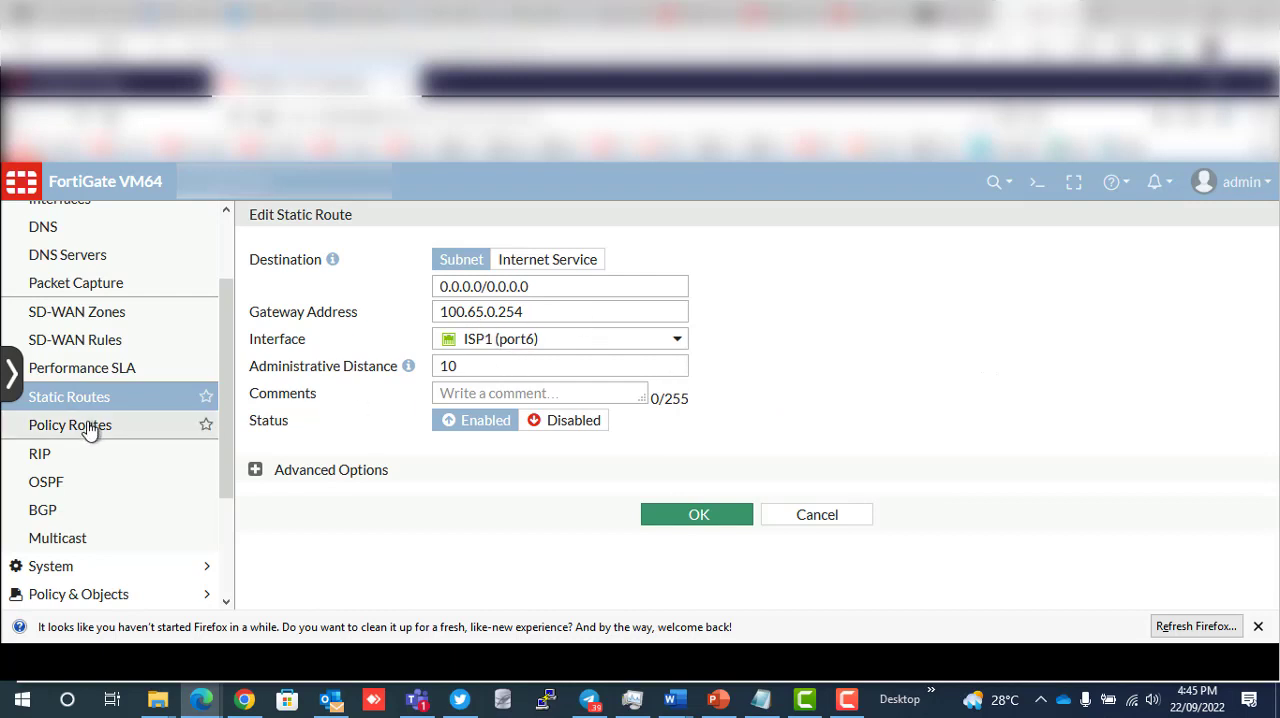
{"action": "scroll", "coordinate": [100, 460], "scroll_direction": "up", "scroll_amount": 2}
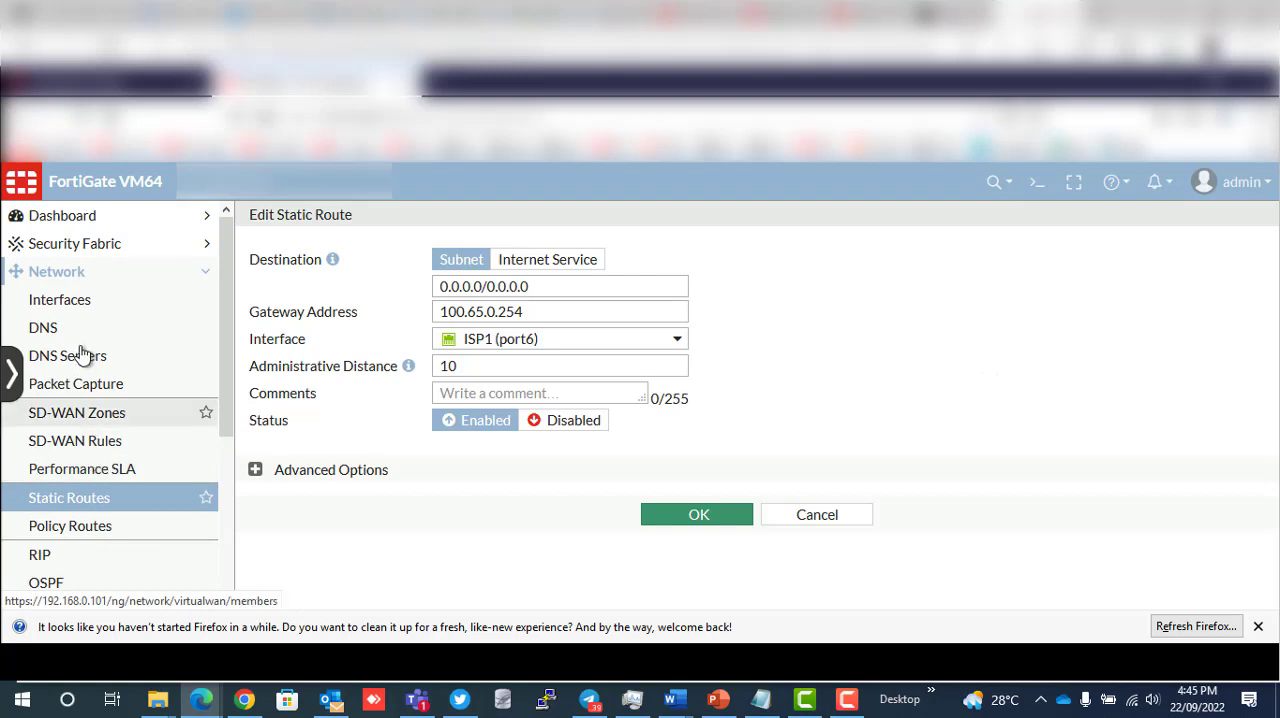
{"action": "left_click", "coordinate": [206, 277]}
{"action": "left_click", "coordinate": [118, 280]}
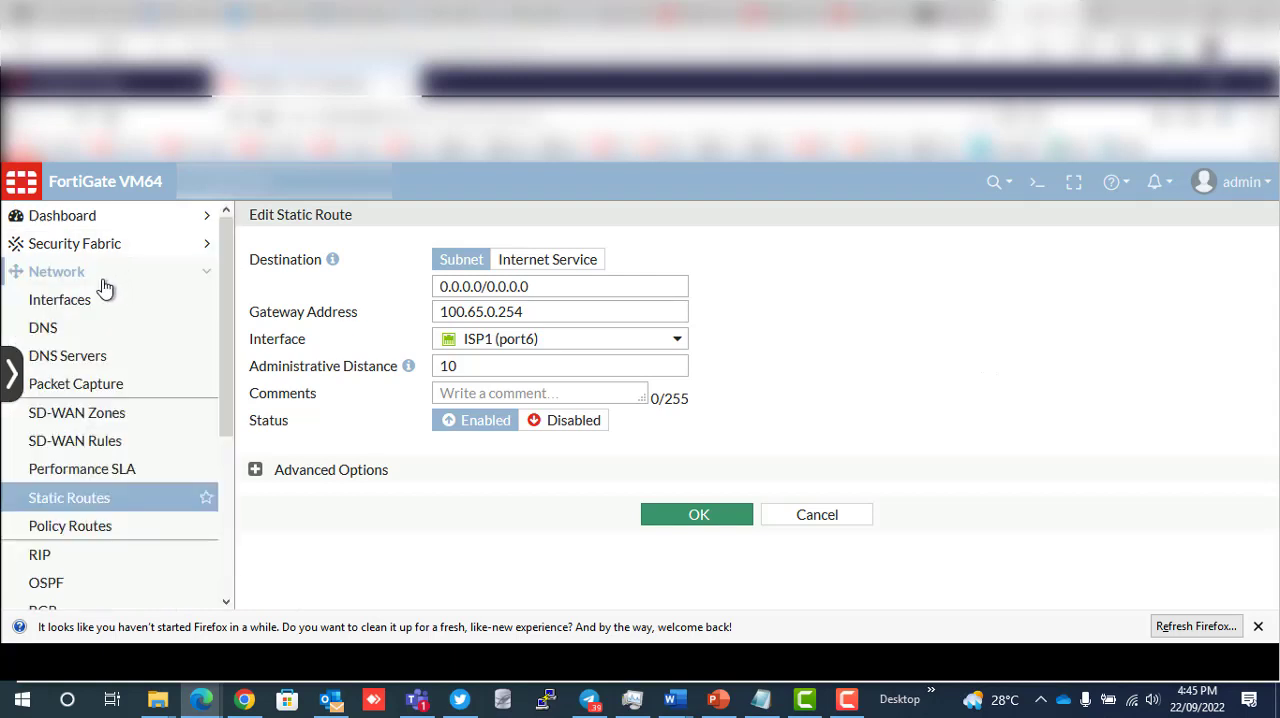
- Start a new network interface, check the available interface types while keeping VLAN, and set the alias to MainLan
{"action": "left_click", "coordinate": [79, 304]}
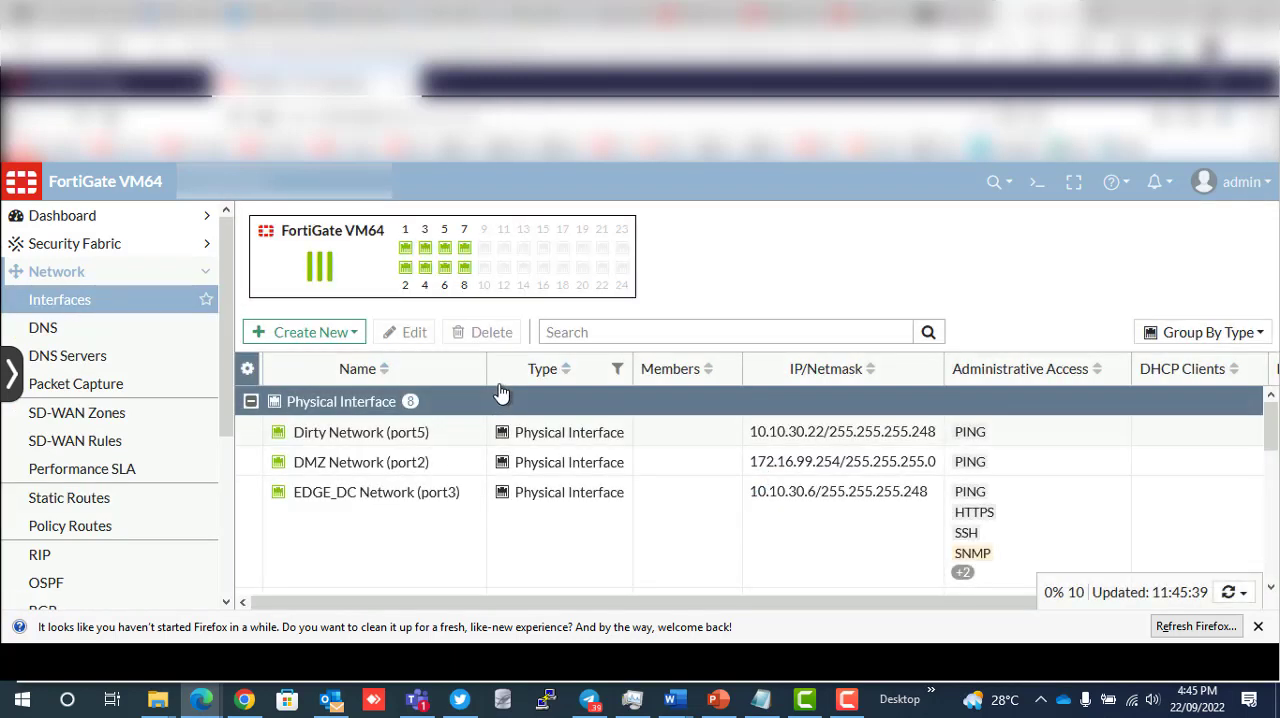
{"action": "left_click", "coordinate": [335, 331]}
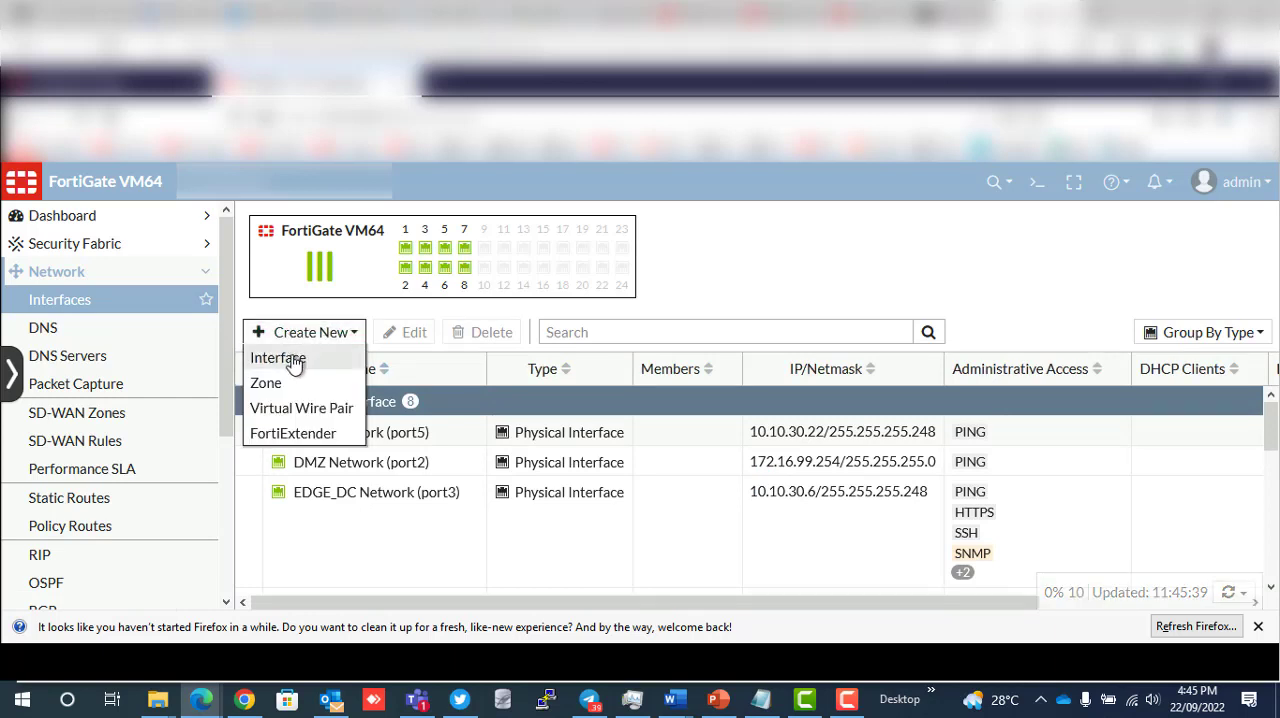
{"action": "left_click", "coordinate": [294, 362]}
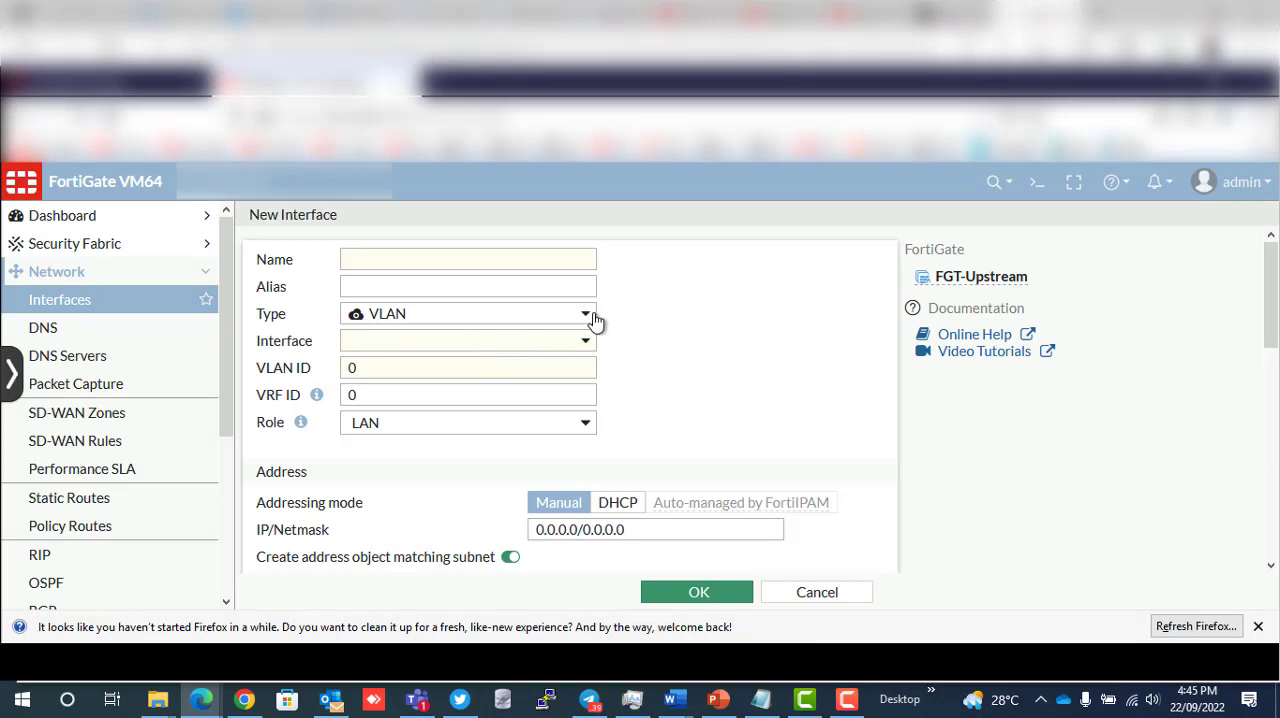
{"action": "left_click", "coordinate": [586, 314]}
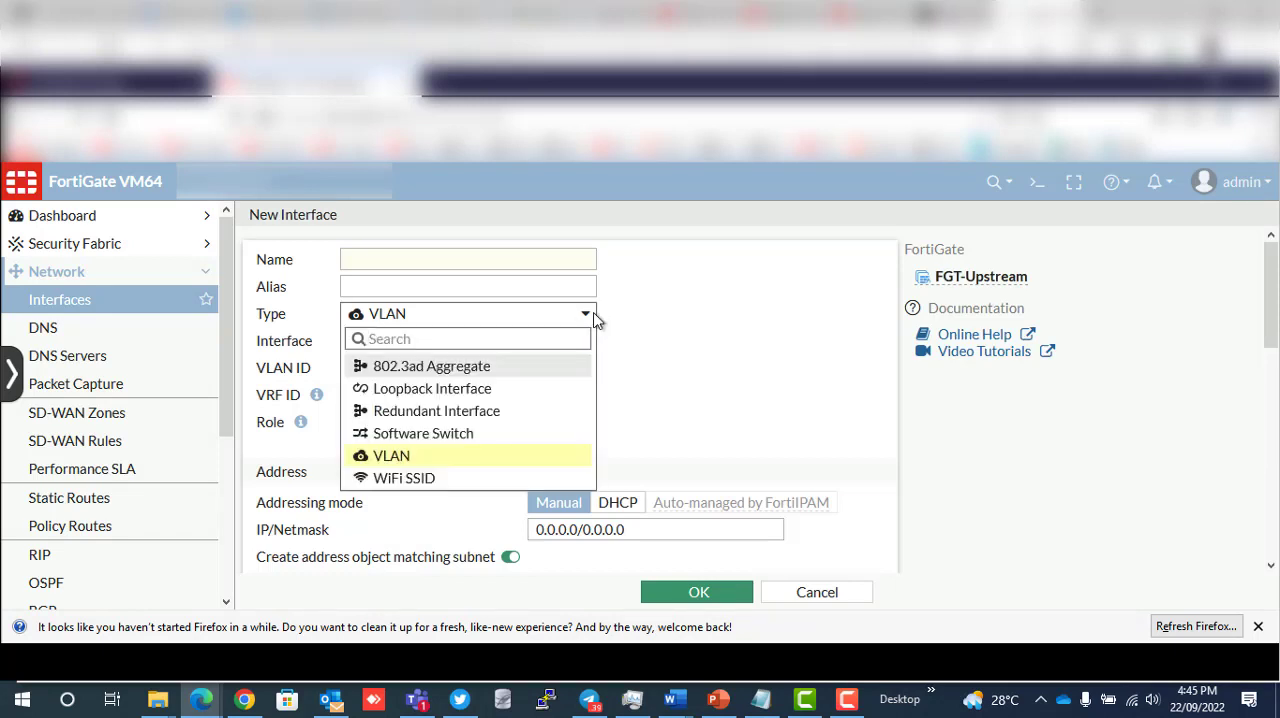
{"action": "left_click", "coordinate": [470, 262]}
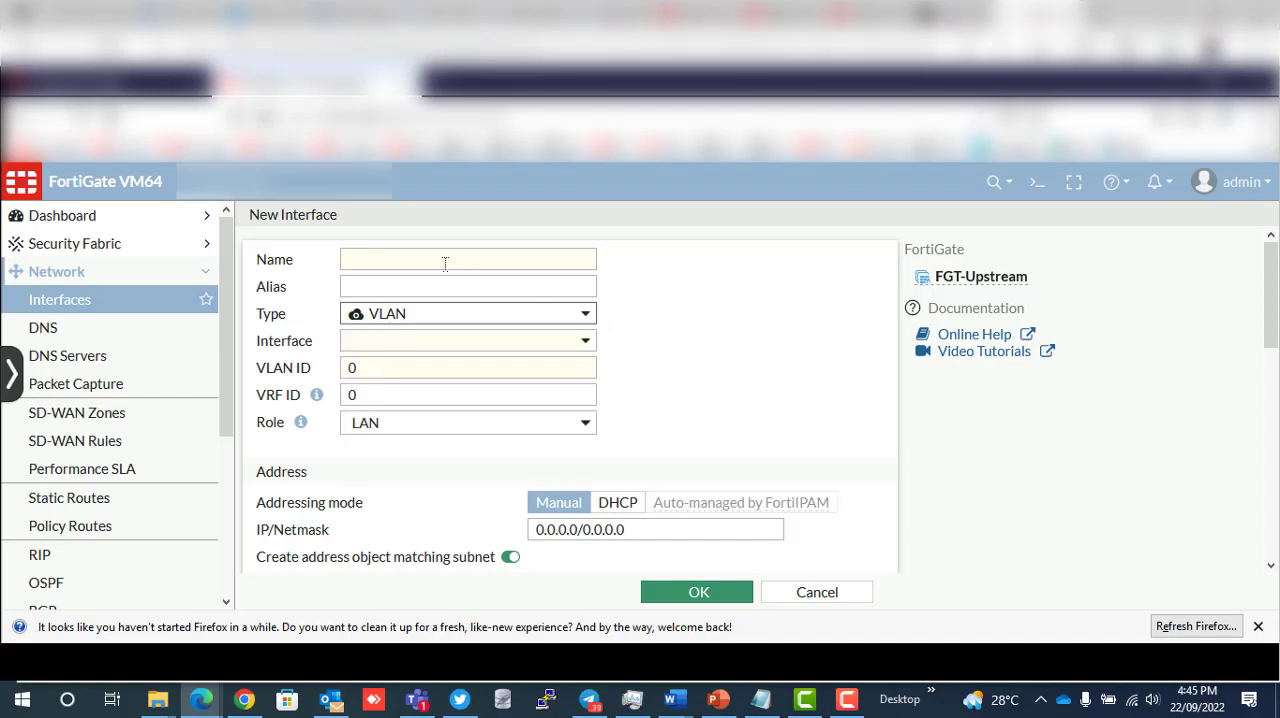
{"action": "left_click", "coordinate": [372, 287]}
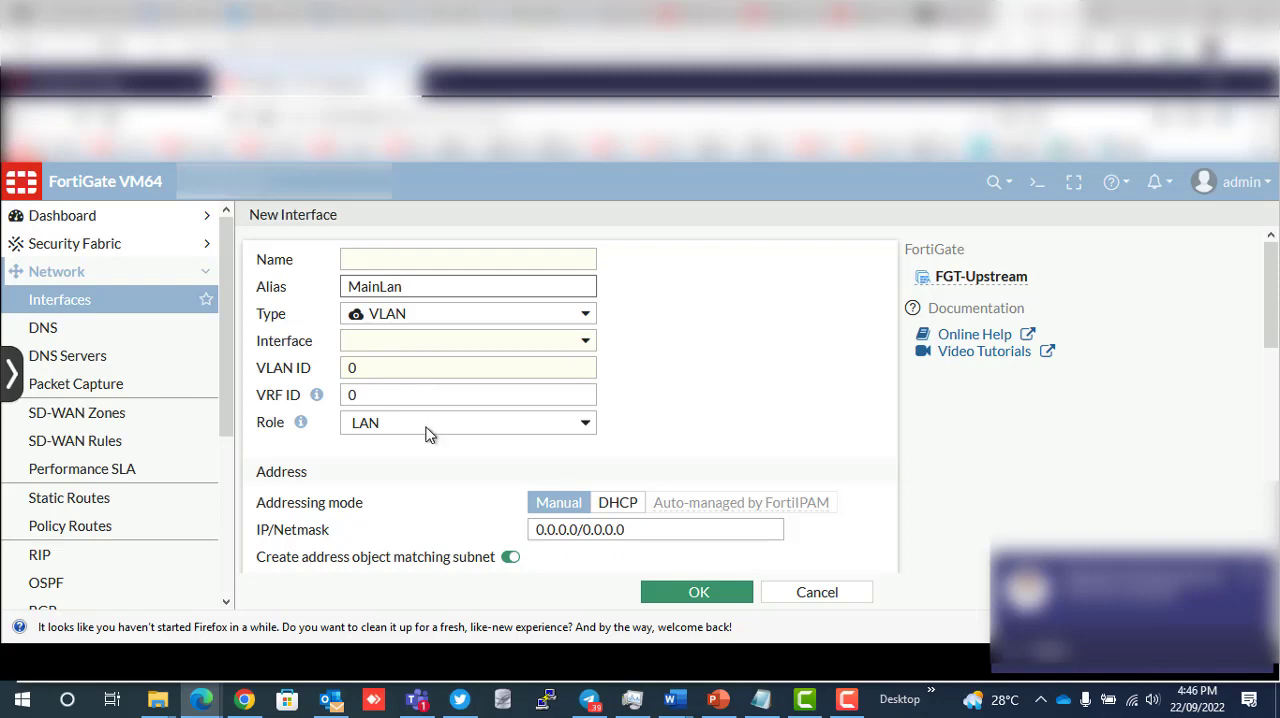
- Allow HTTPS, HTTP, PING and SSH administrative access over IPv4 on the new interface
{"action": "scroll", "coordinate": [427, 433], "scroll_direction": "down", "scroll_amount": 2}
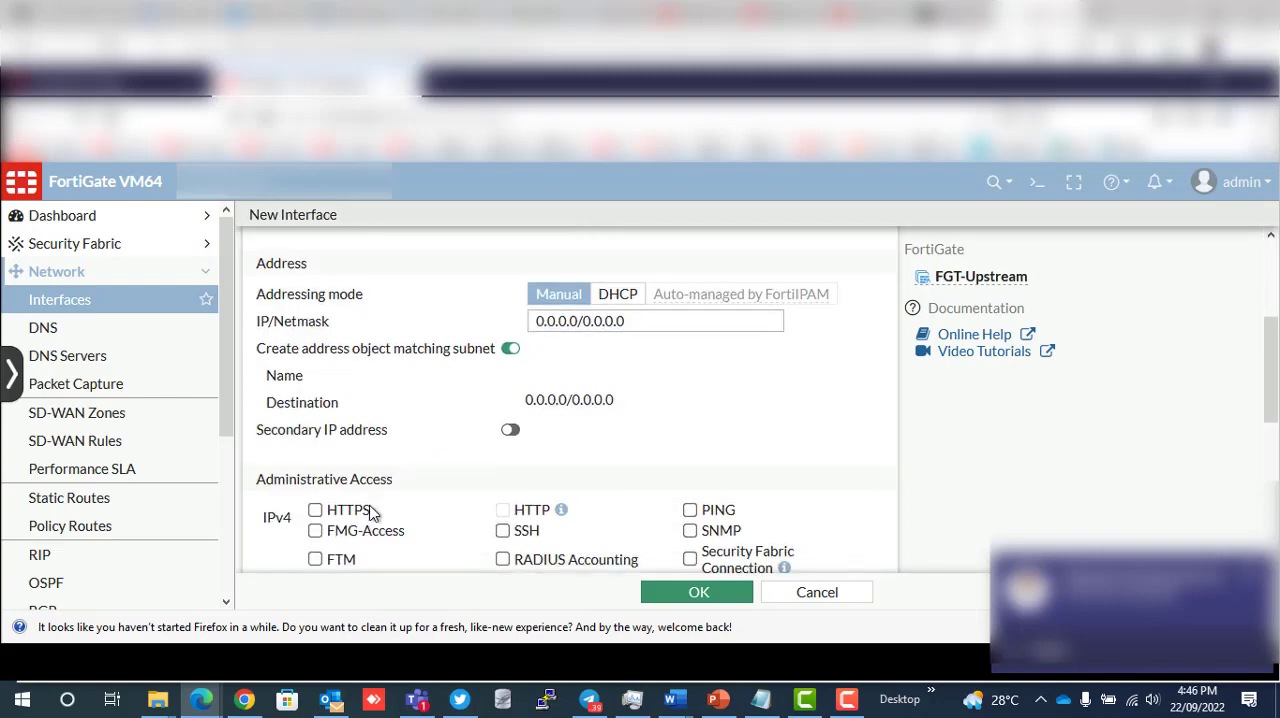
{"action": "scroll", "coordinate": [370, 513], "scroll_direction": "down", "scroll_amount": 1}
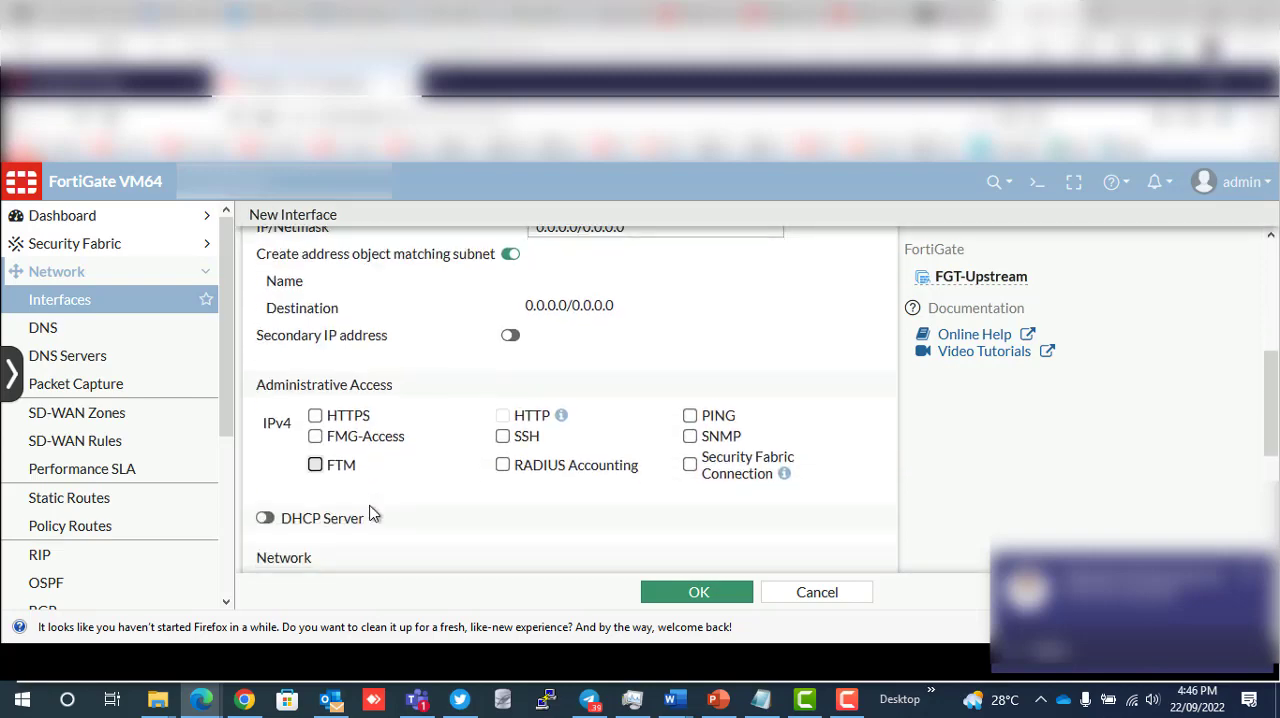
{"action": "left_click", "coordinate": [315, 418]}
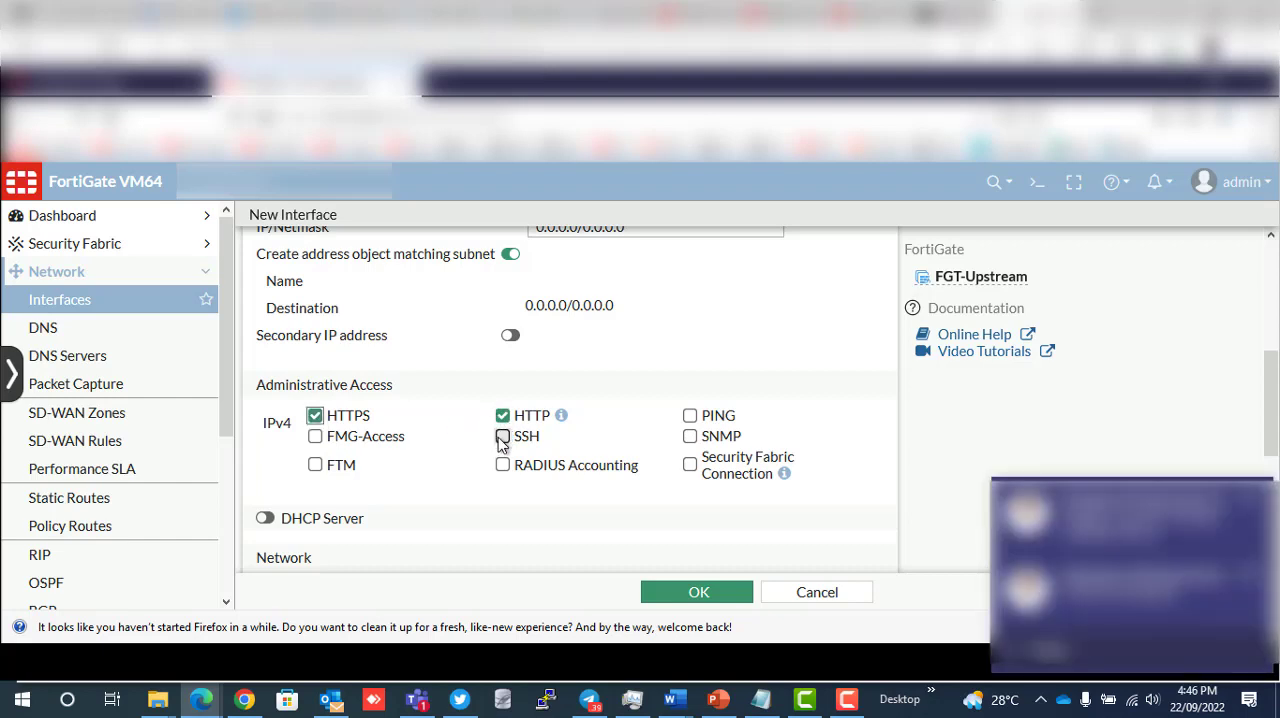
{"action": "left_click", "coordinate": [691, 418]}
{"action": "left_click", "coordinate": [502, 440]}
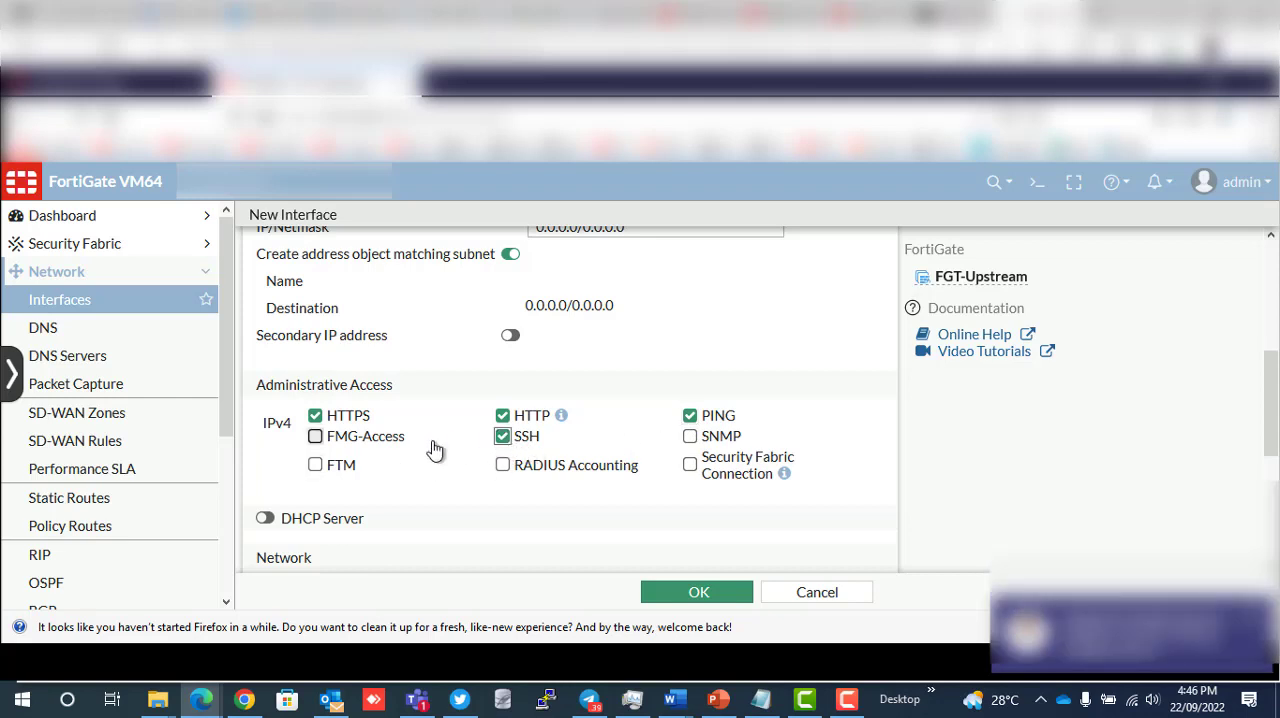
- Enable the Captive Portal security mode on the new interface, view its options, turn it off again and review the remaining interface settings
{"action": "scroll", "coordinate": [434, 450], "scroll_direction": "down", "scroll_amount": 2}
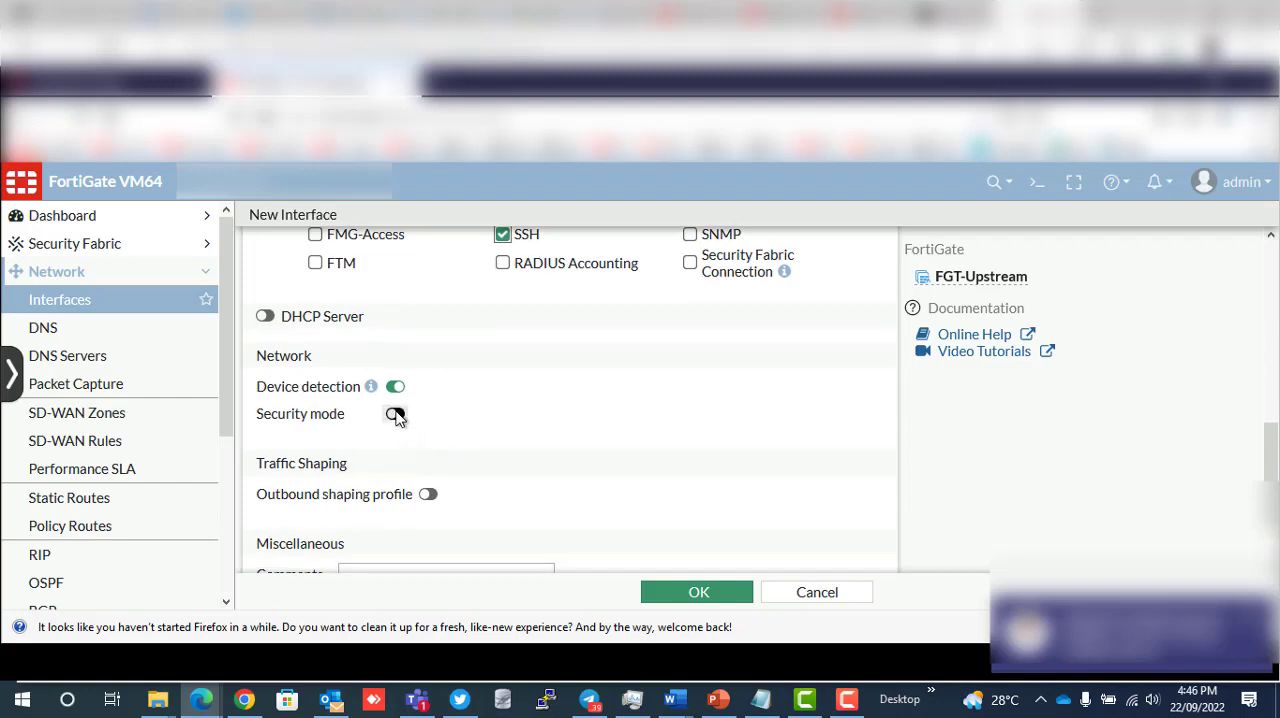
{"action": "left_click", "coordinate": [396, 415]}
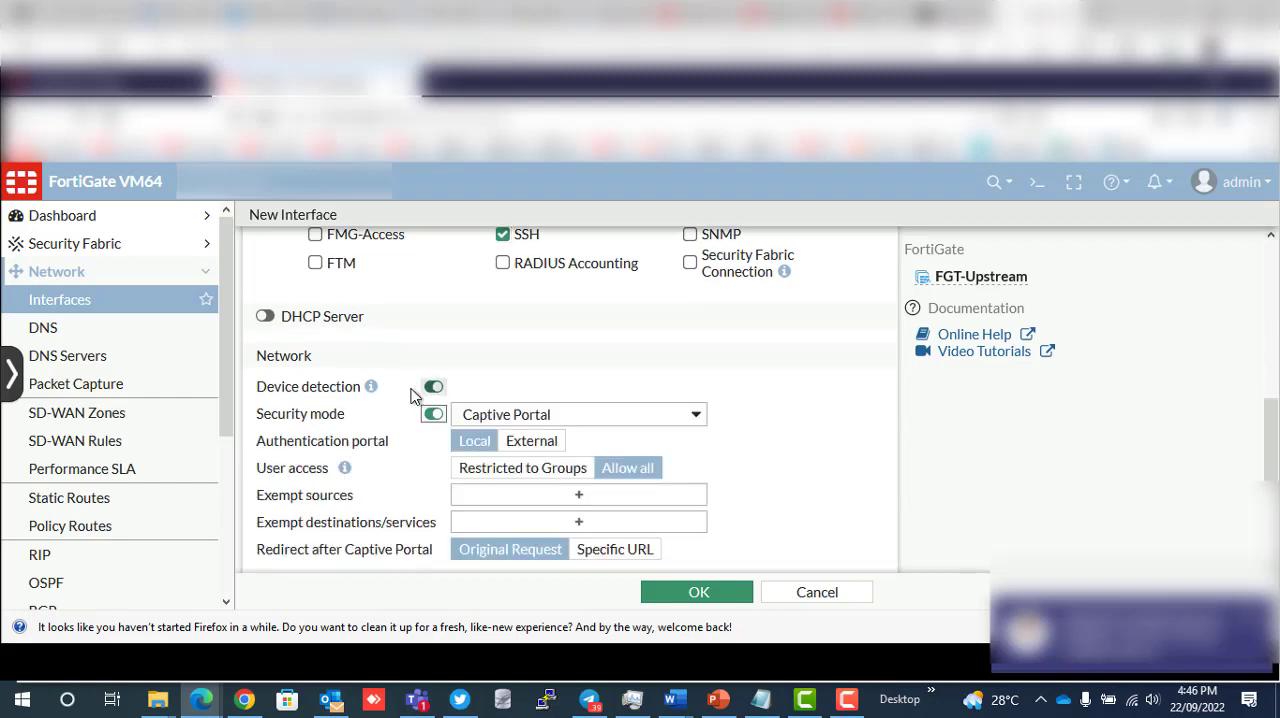
{"action": "left_click", "coordinate": [612, 417]}
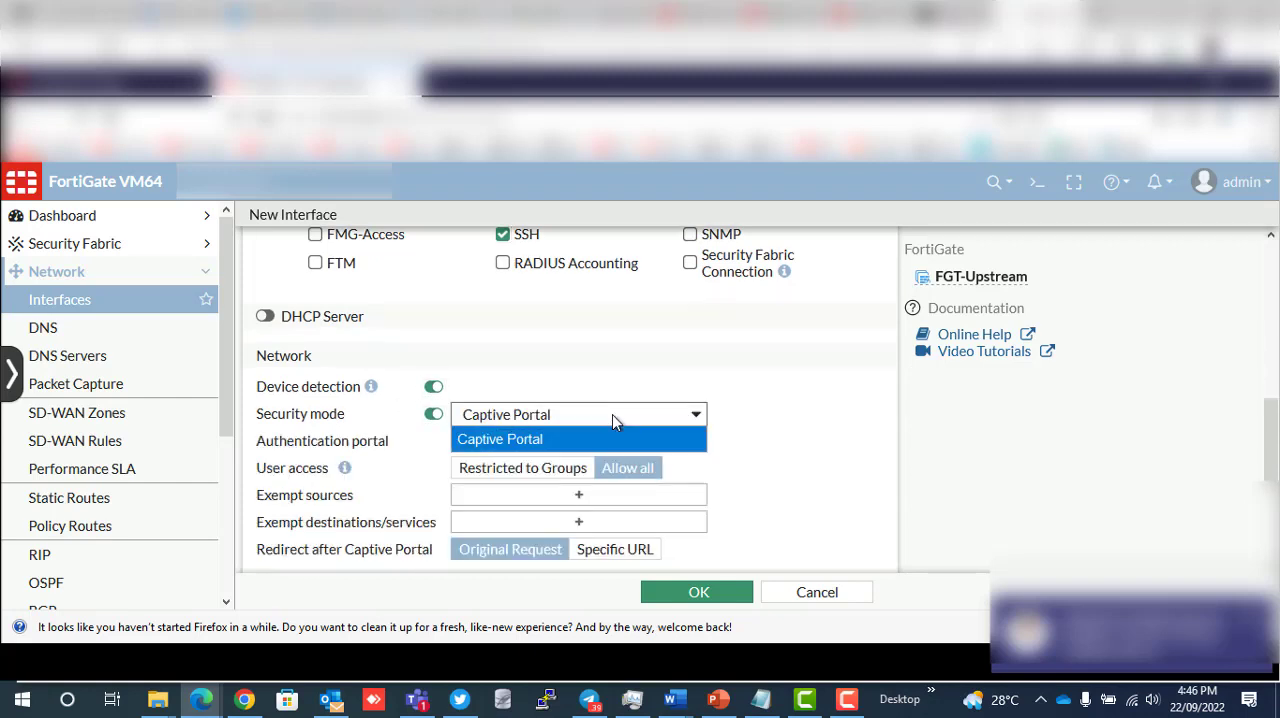
{"action": "left_click", "coordinate": [612, 416]}
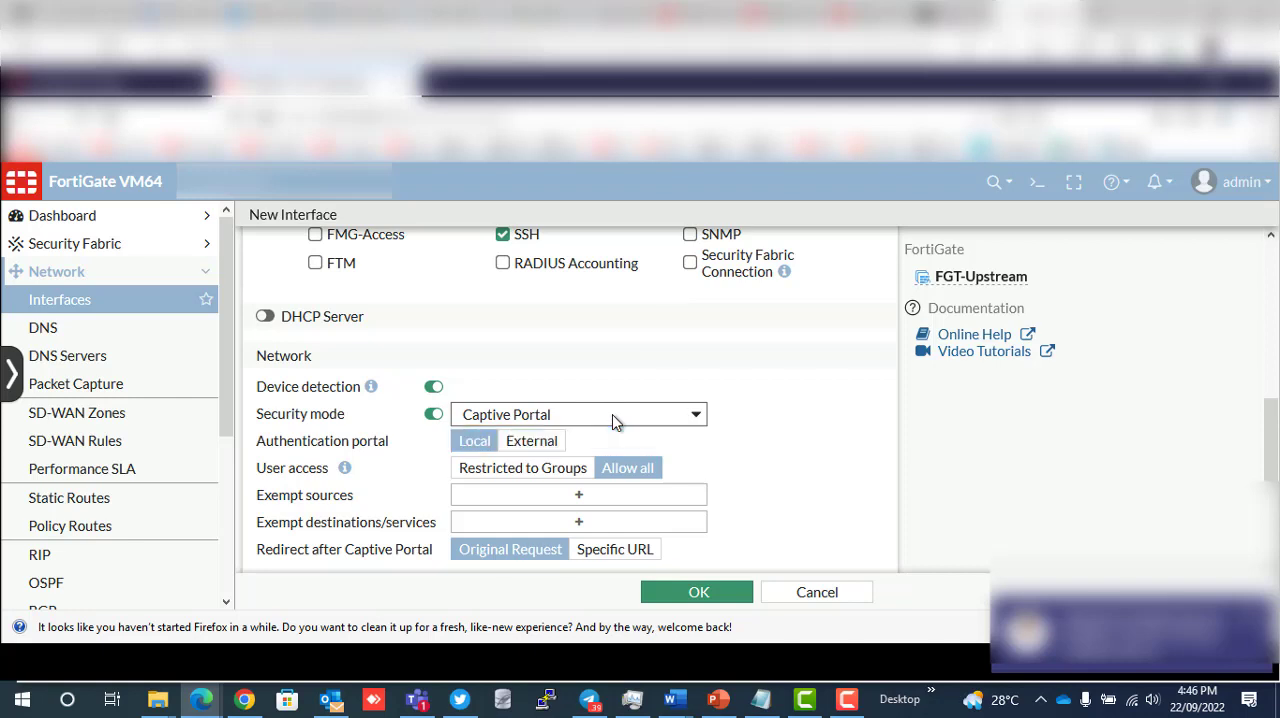
{"action": "left_click", "coordinate": [432, 416]}
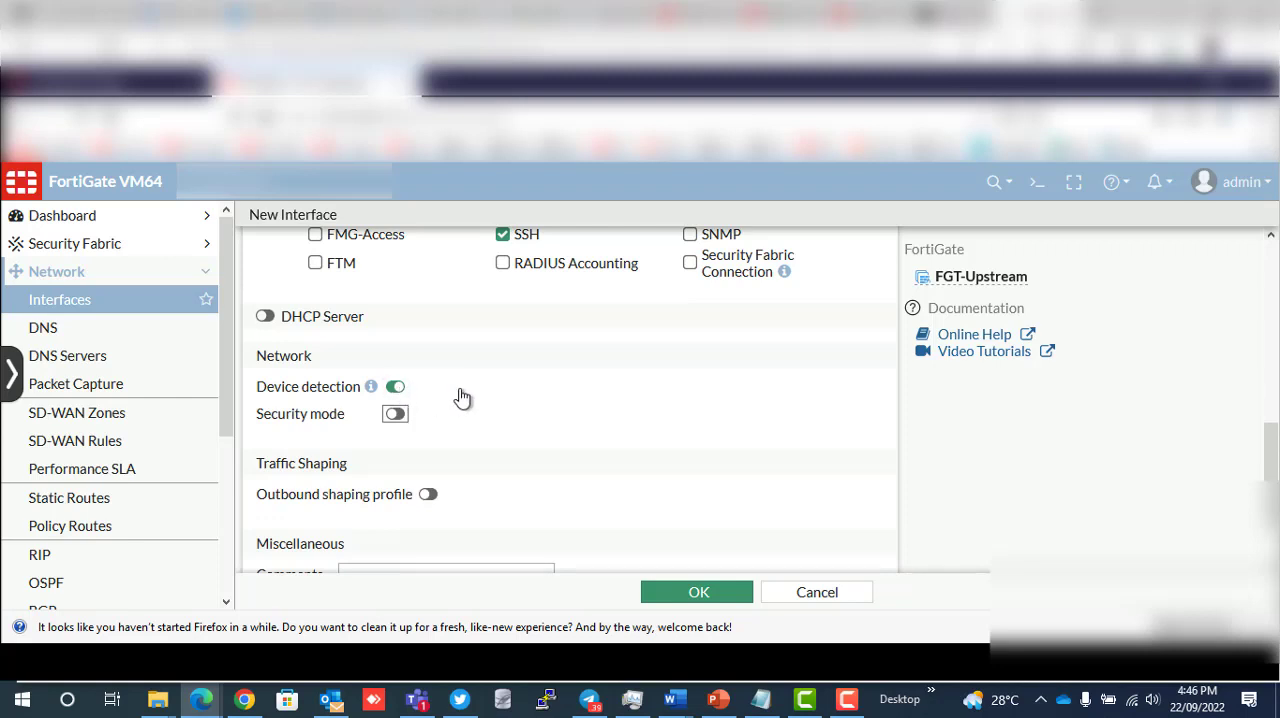
{"action": "scroll", "coordinate": [462, 398], "scroll_direction": "down", "scroll_amount": 2}
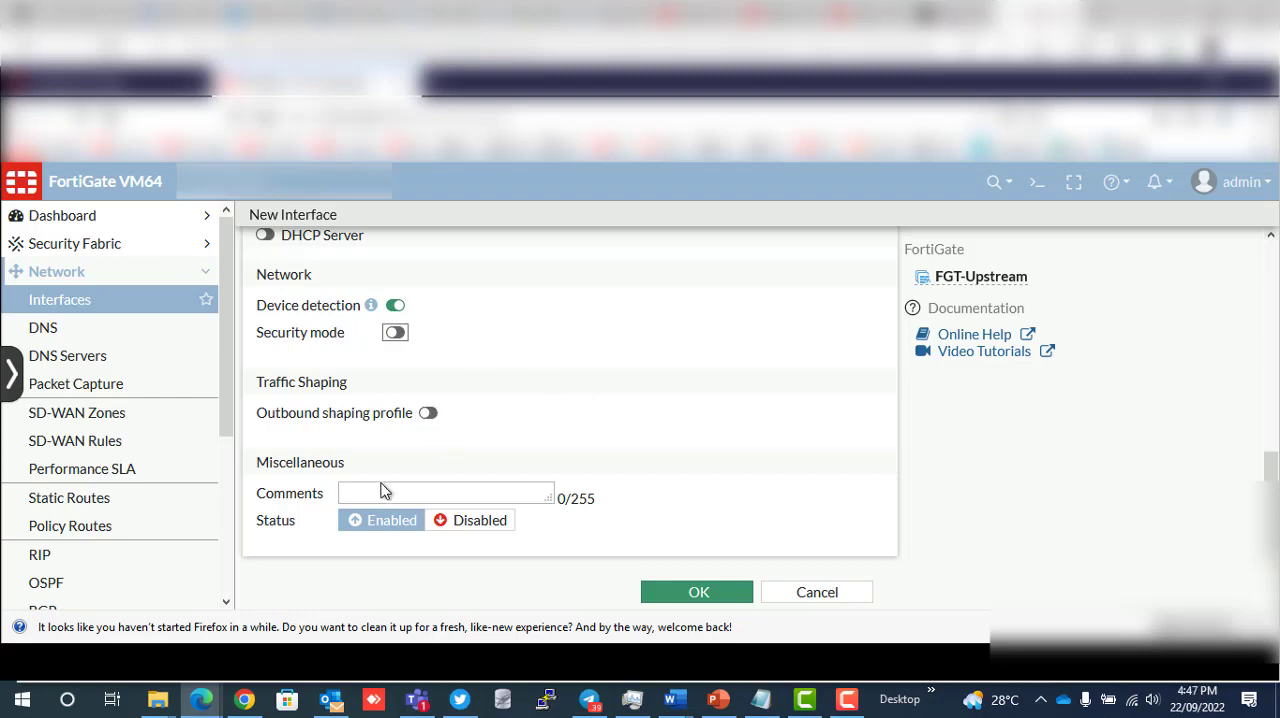
{"action": "scroll", "coordinate": [463, 445], "scroll_direction": "up", "scroll_amount": 10}
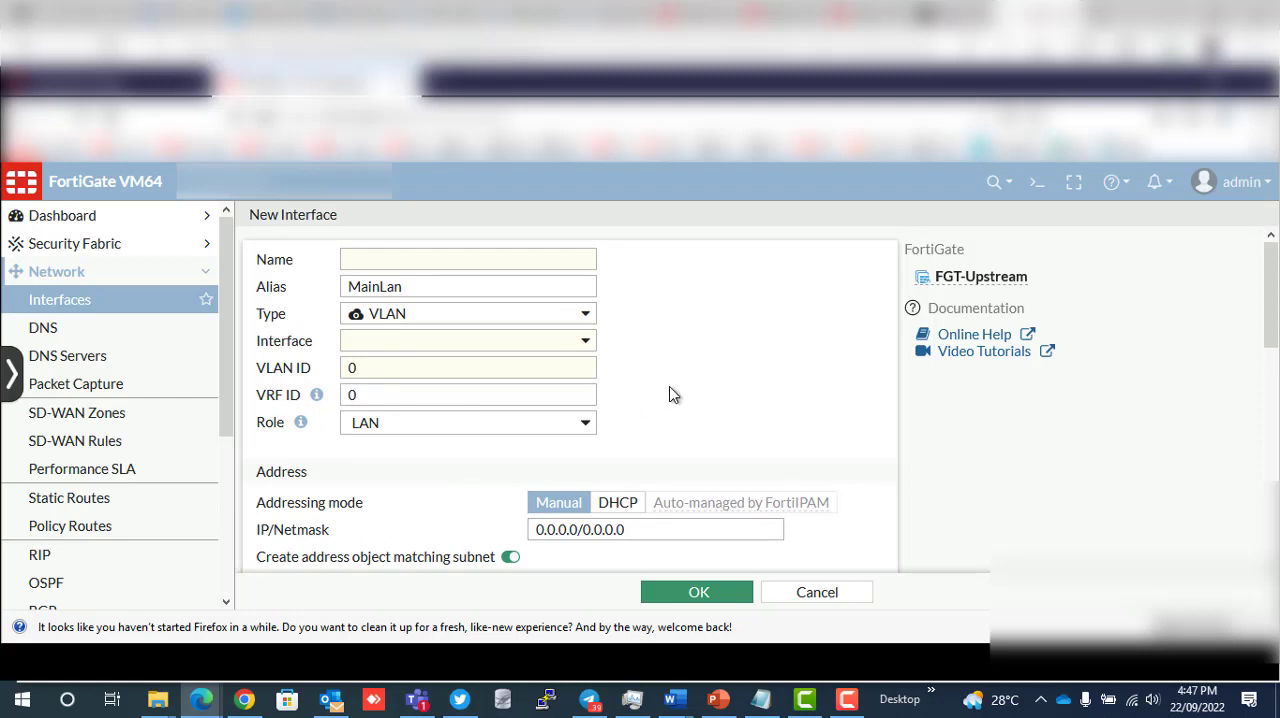
{"action": "scroll", "coordinate": [670, 394], "scroll_direction": "down", "scroll_amount": 2}
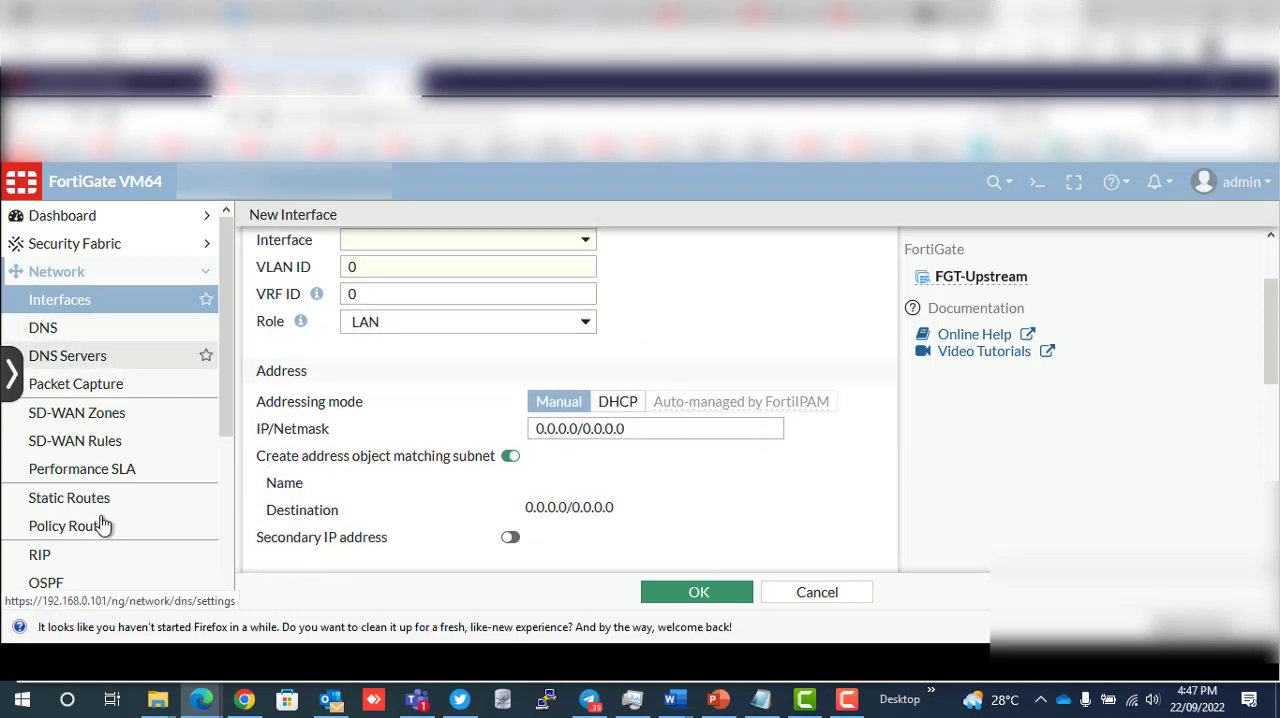
- Leave the new interface unsaved and open the firewall policy list
{"action": "left_click", "coordinate": [210, 280]}
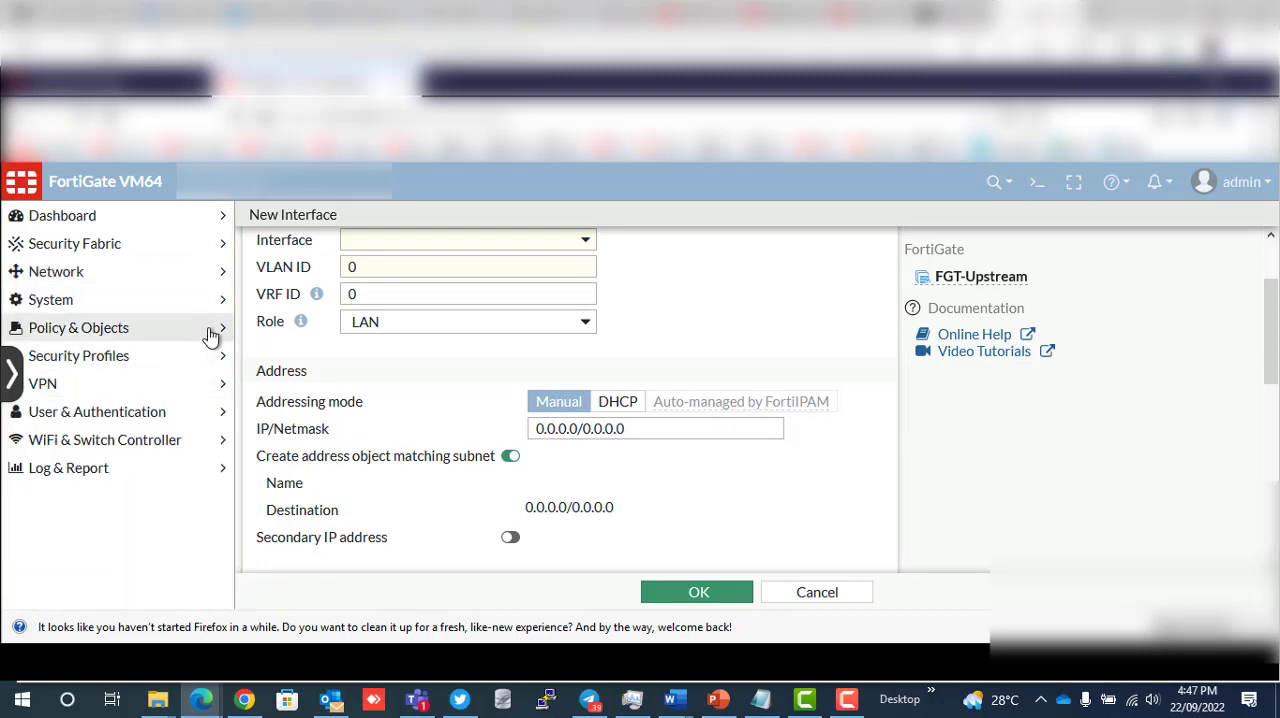
{"action": "left_click", "coordinate": [222, 337]}
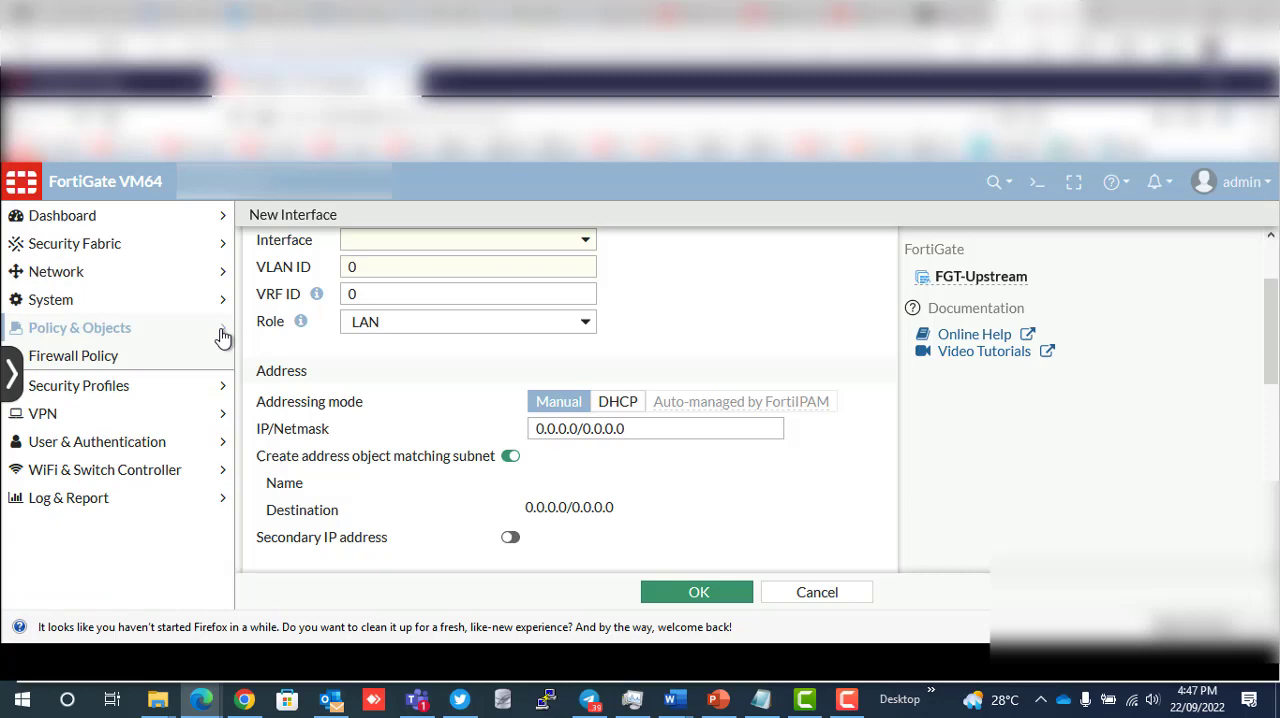
{"action": "left_click", "coordinate": [104, 362]}
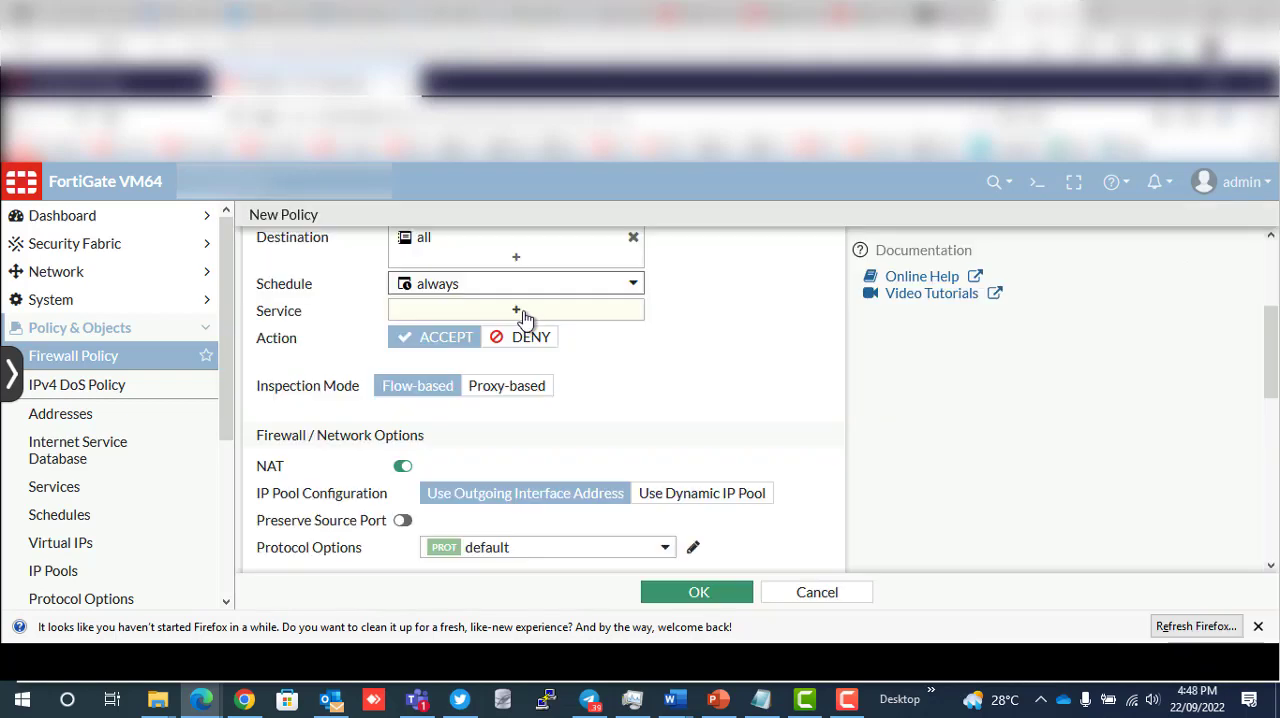
- Set the new firewall policy's service to ALL and turn off NAT
{"action": "left_click", "coordinate": [521, 312]}
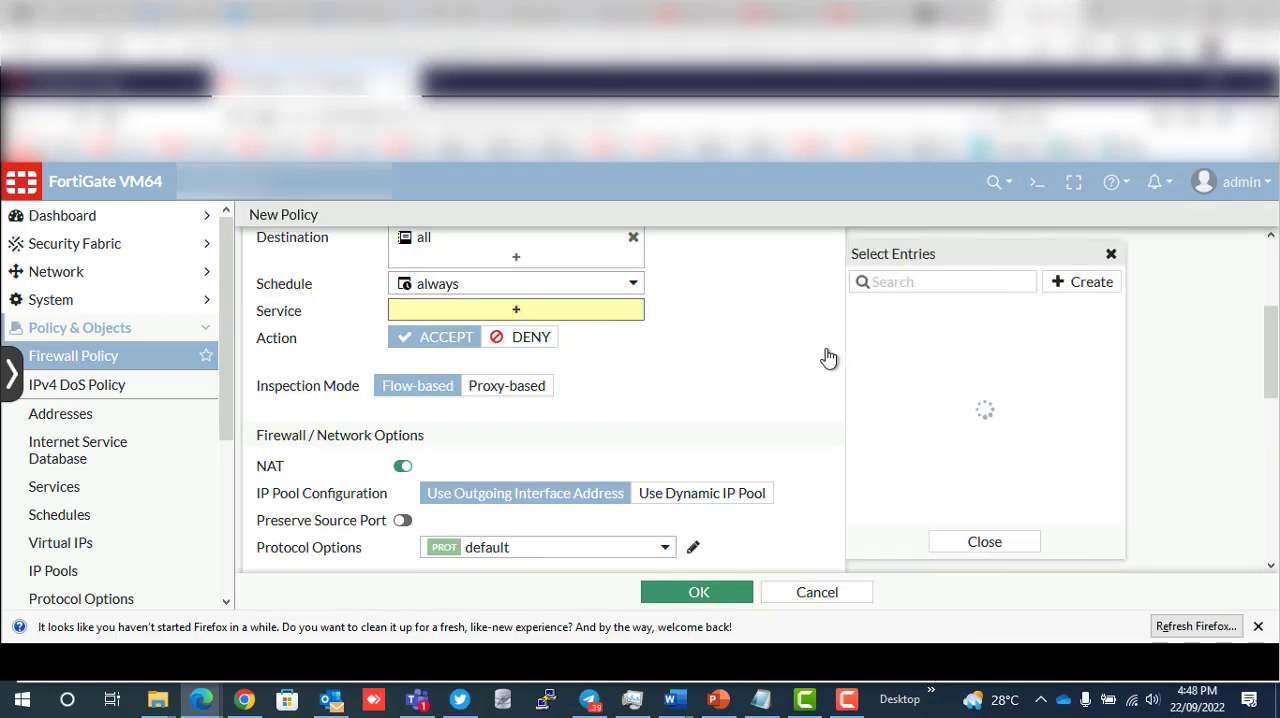
{"action": "left_click", "coordinate": [914, 357]}
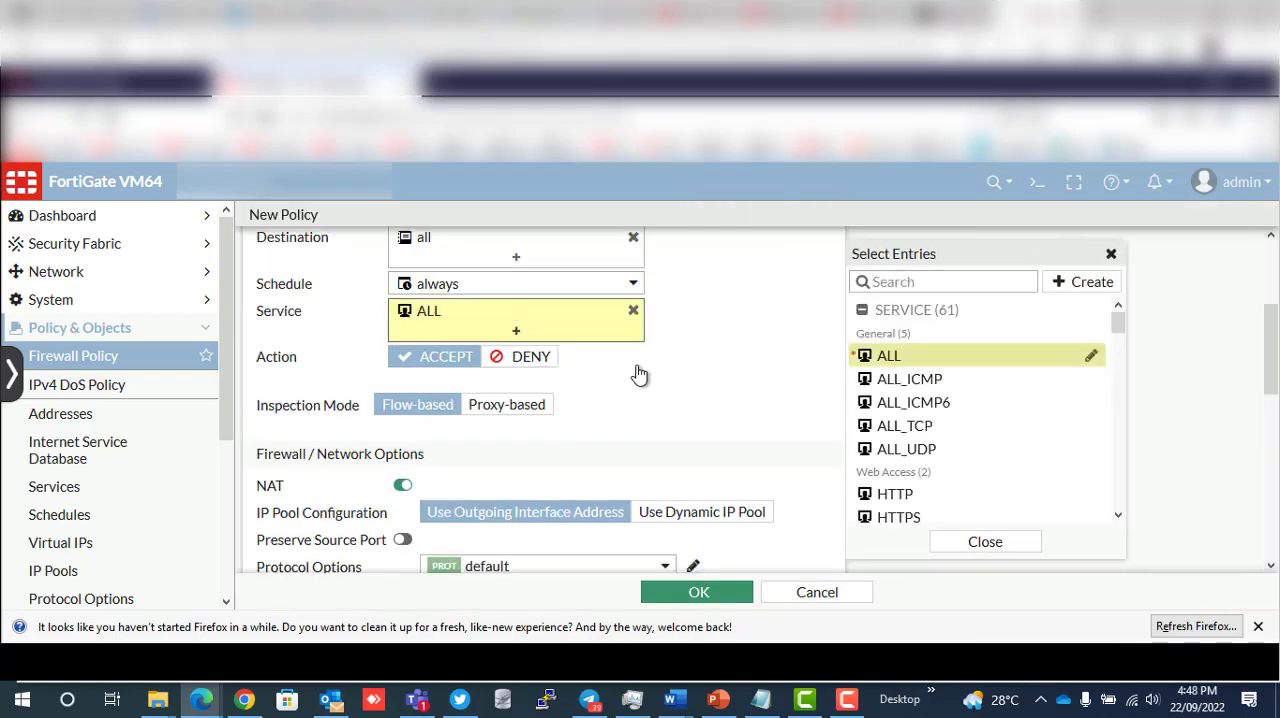
{"action": "scroll", "coordinate": [521, 422], "scroll_direction": "down", "scroll_amount": 2}
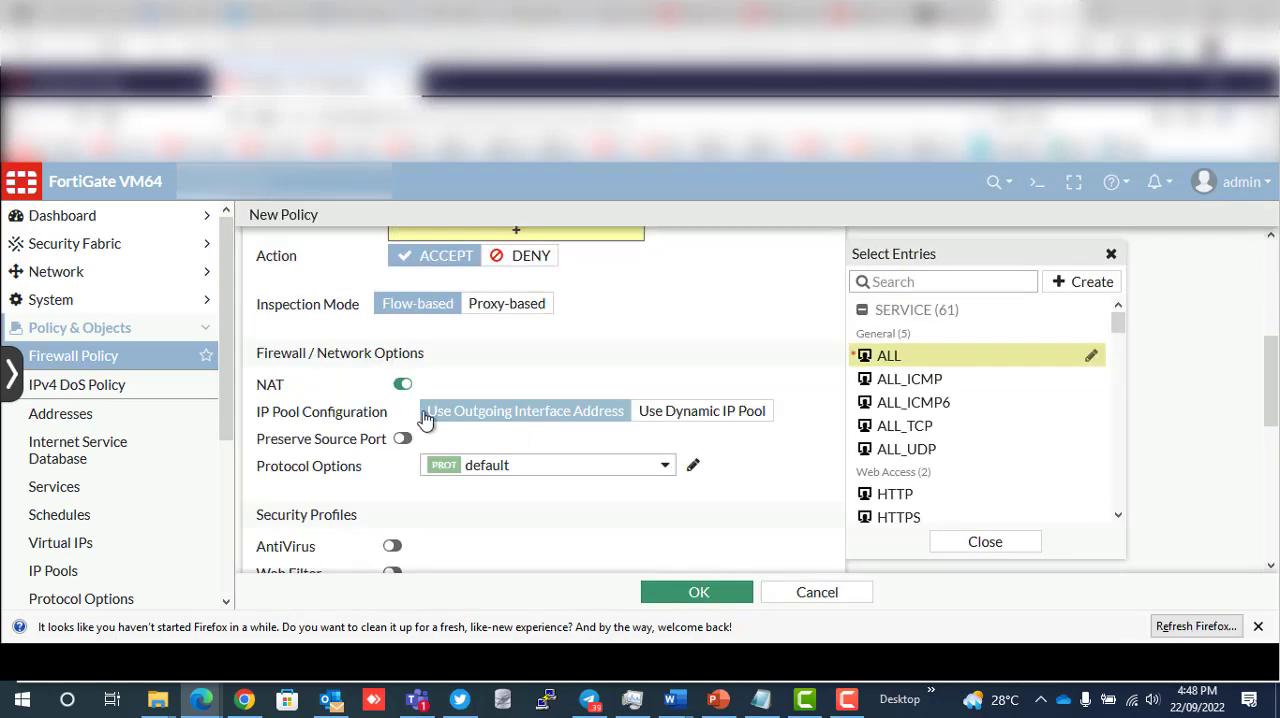
{"action": "left_click", "coordinate": [401, 386]}
- Enable the default AntiVirus and DNS Filter security profiles in the new policy, leaving Web Filter off
{"action": "scroll", "coordinate": [400, 420], "scroll_direction": "down", "scroll_amount": 2}
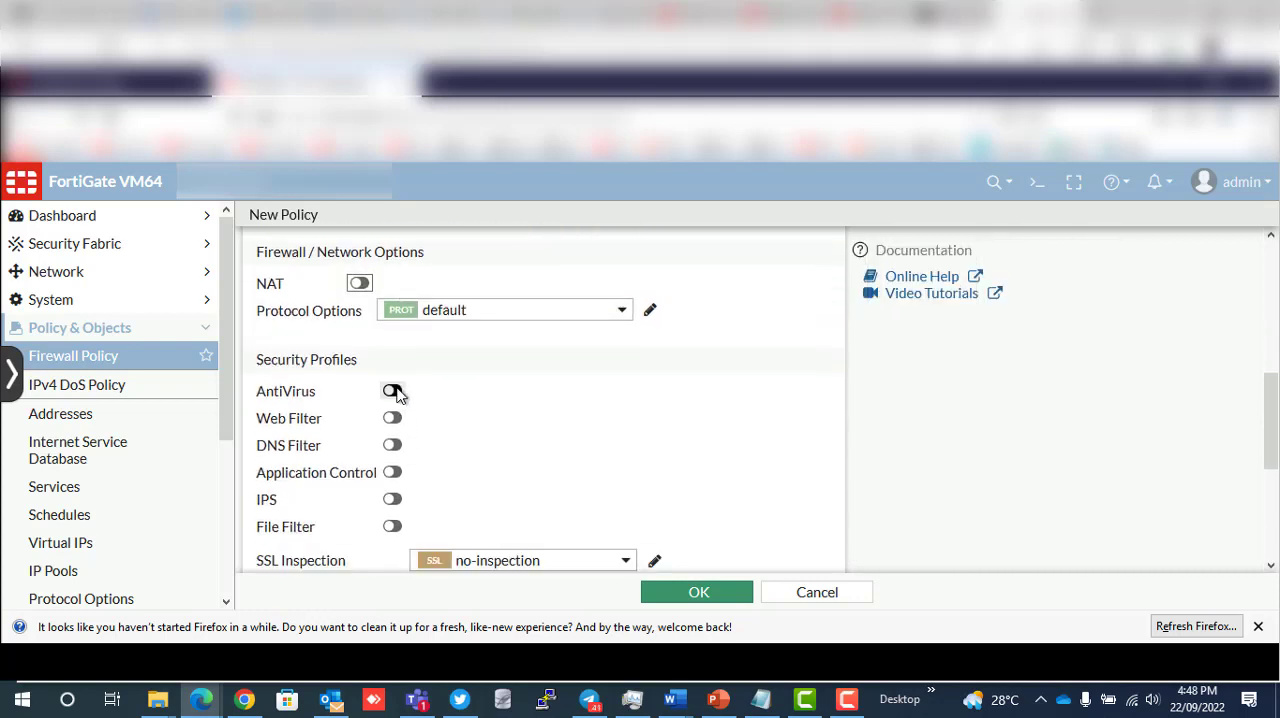
{"action": "left_click", "coordinate": [393, 391]}
{"action": "left_click", "coordinate": [392, 418]}
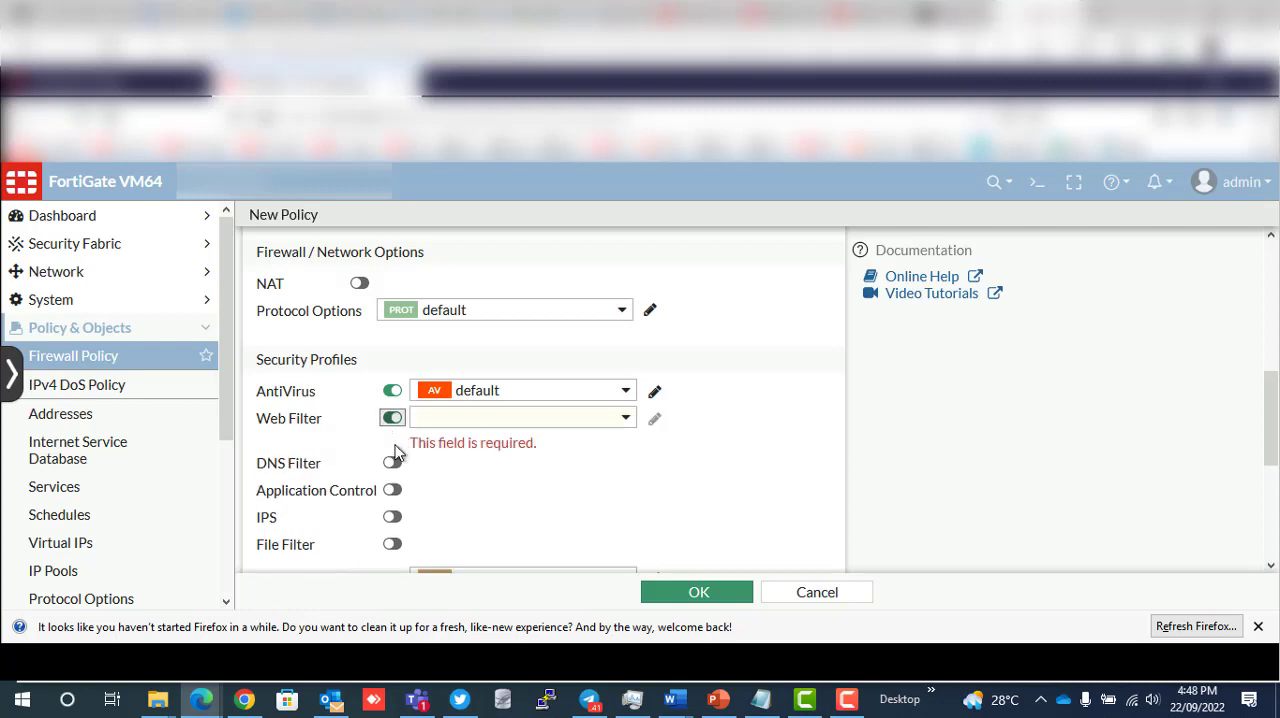
{"action": "left_click", "coordinate": [393, 463]}
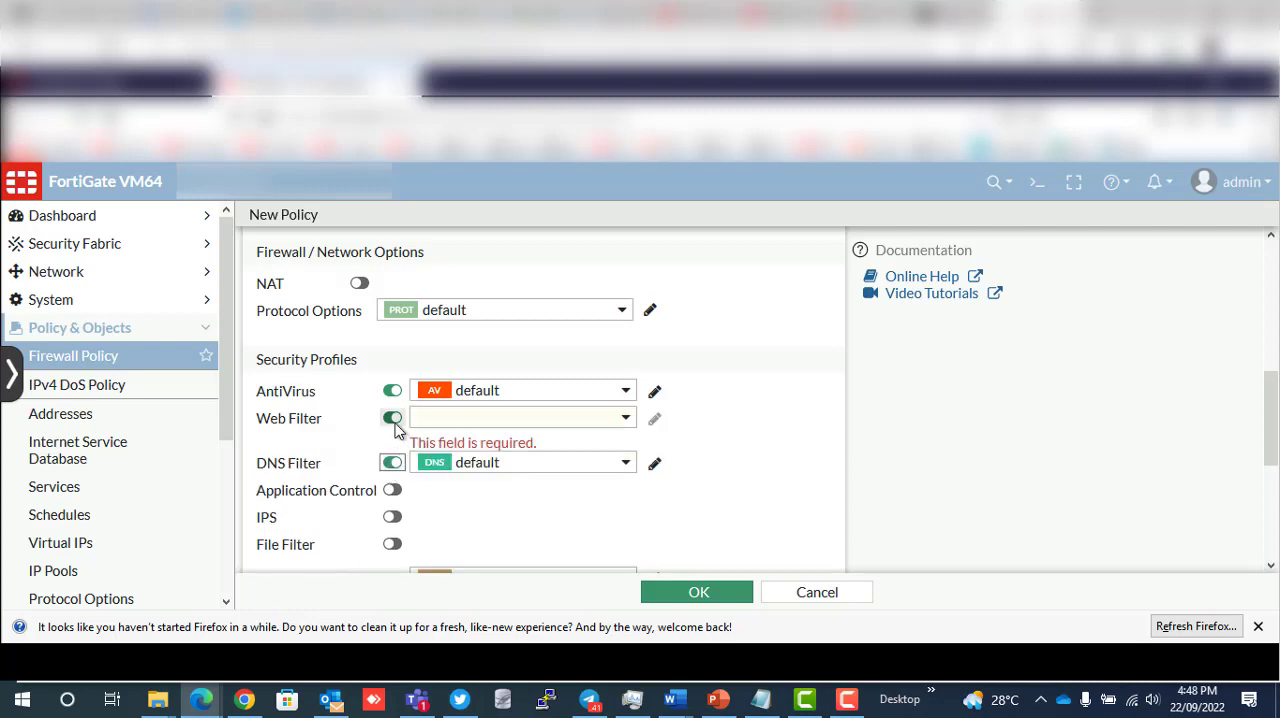
{"action": "key", "text": "space"}
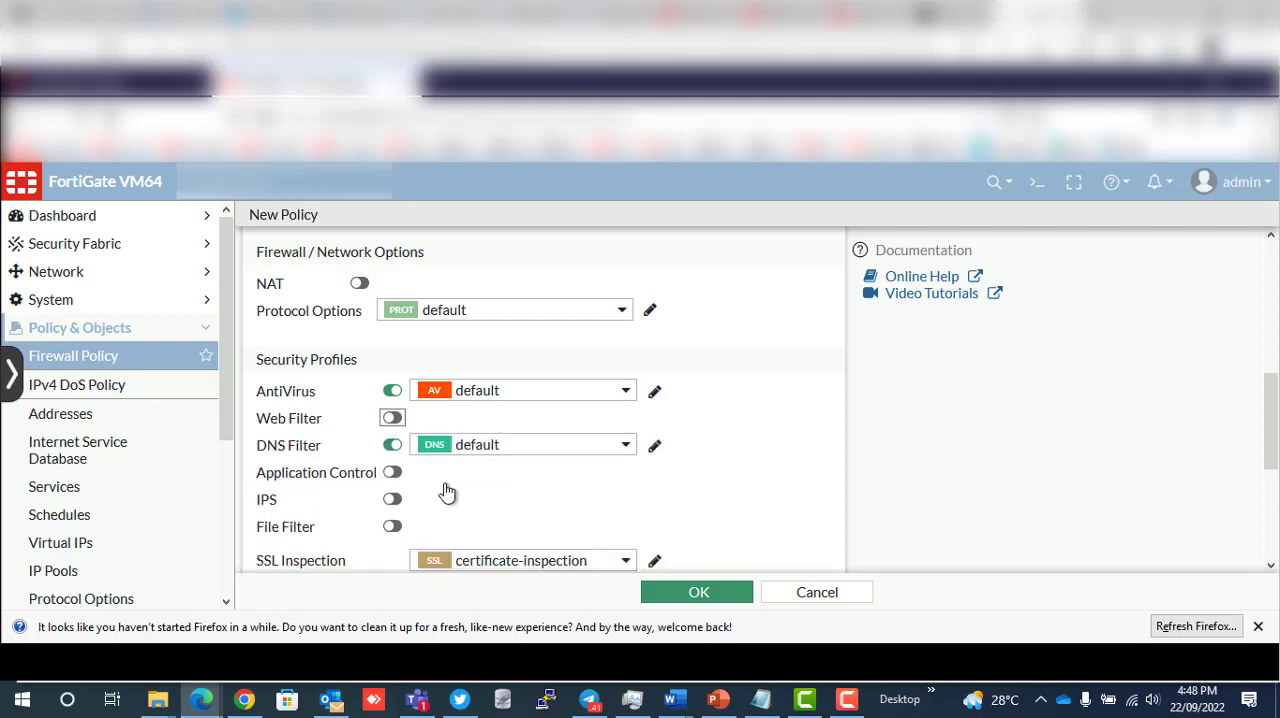
- Log all sessions for allowed traffic and save the new firewall policy as enabled
{"action": "scroll", "coordinate": [445, 491], "scroll_direction": "down", "scroll_amount": 2}
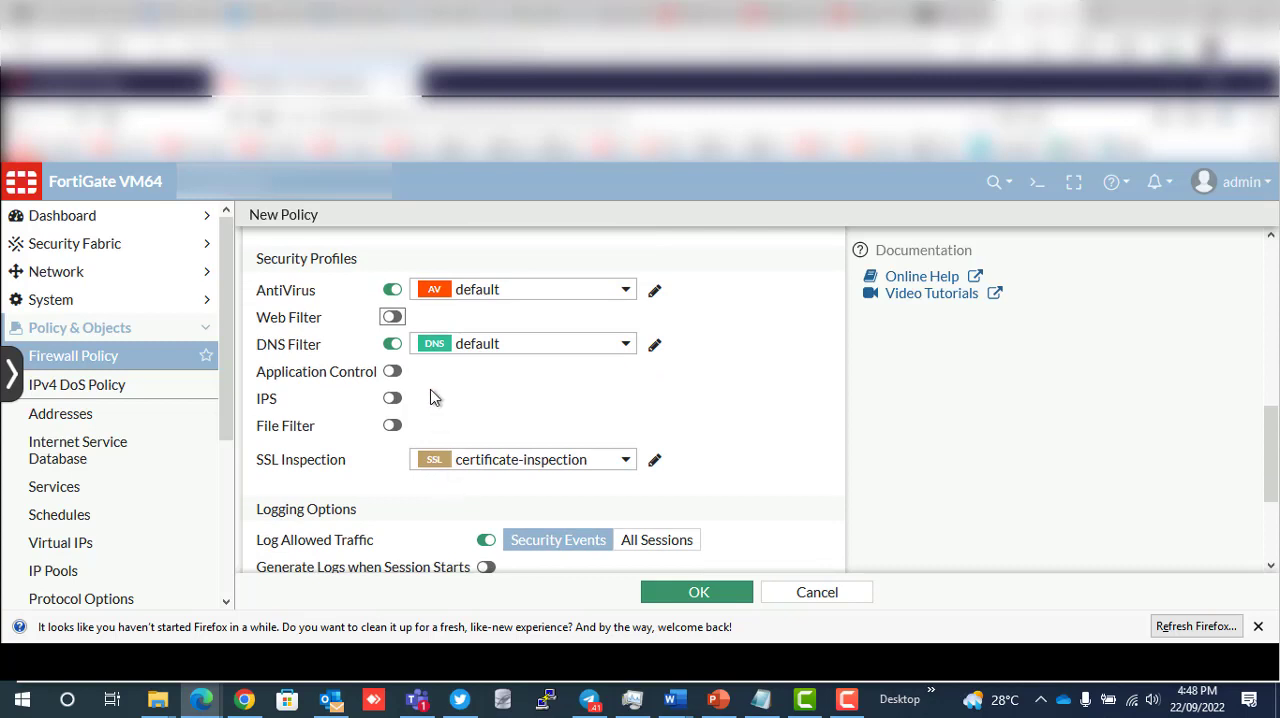
{"action": "scroll", "coordinate": [435, 397], "scroll_direction": "down", "scroll_amount": 2}
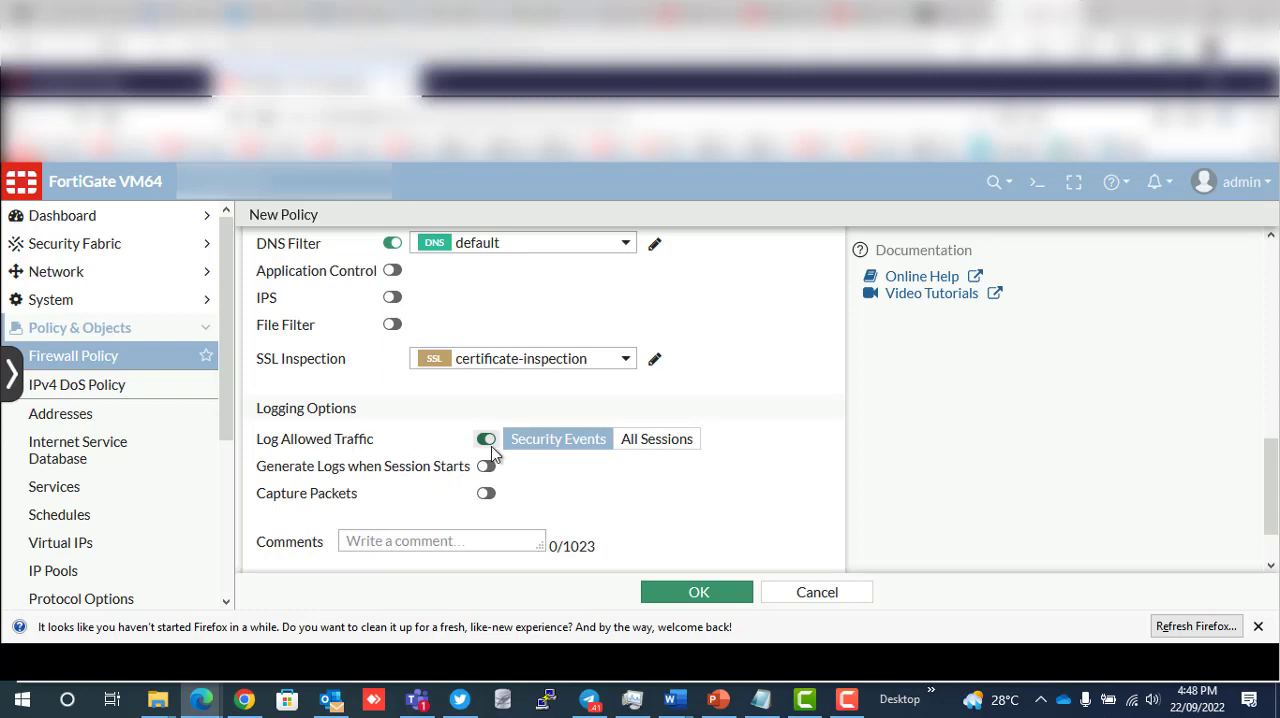
{"action": "left_click", "coordinate": [655, 441]}
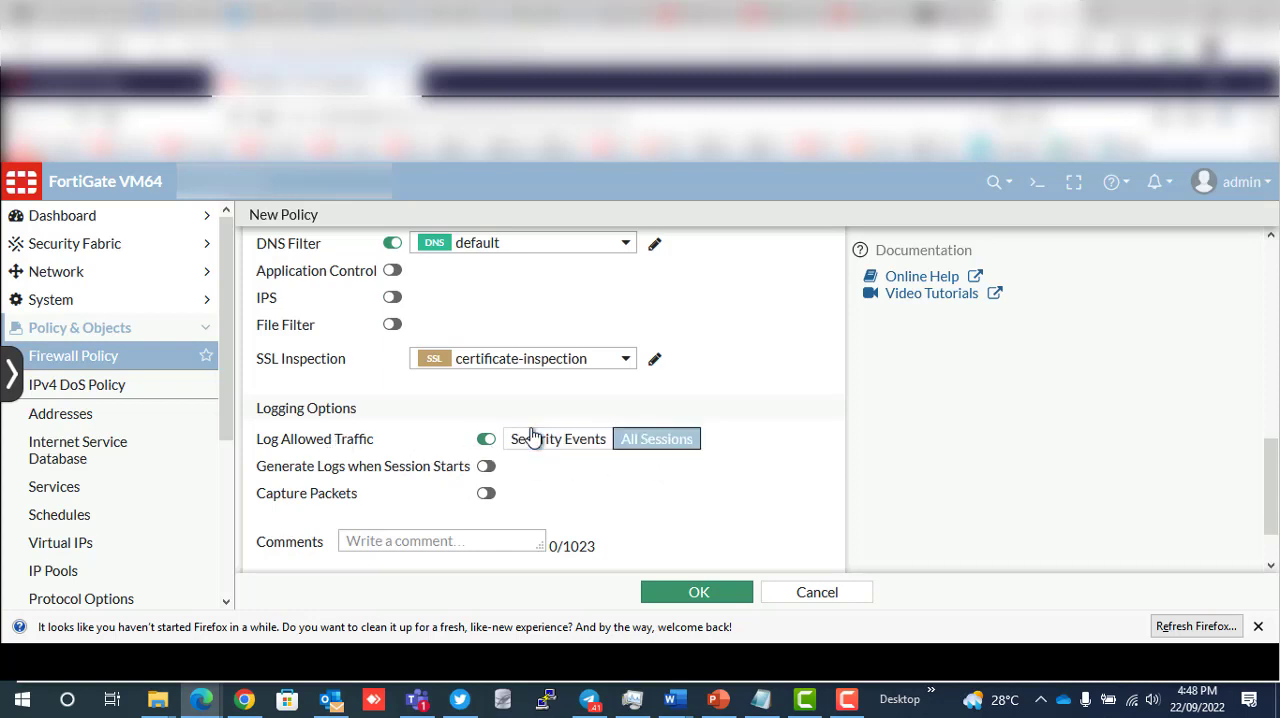
{"action": "scroll", "coordinate": [533, 450], "scroll_direction": "down", "scroll_amount": 2}
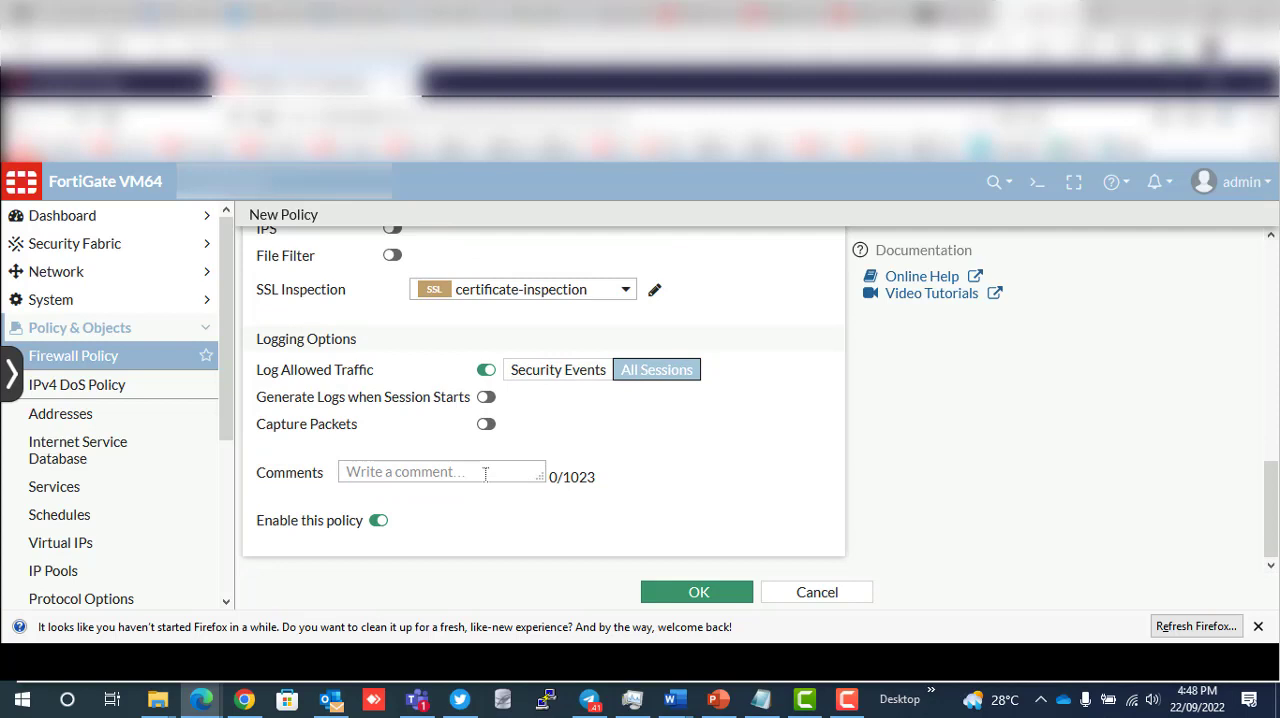
{"action": "left_click", "coordinate": [703, 599]}
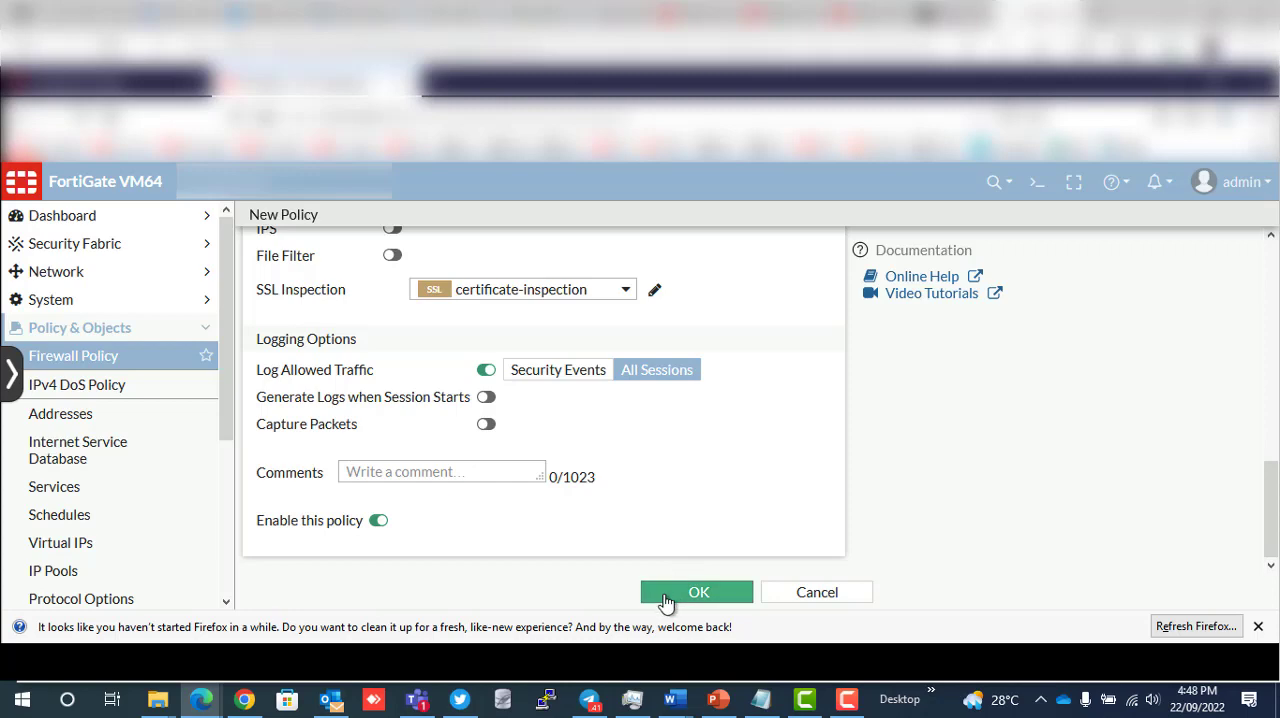
{"action": "left_click", "coordinate": [666, 596]}
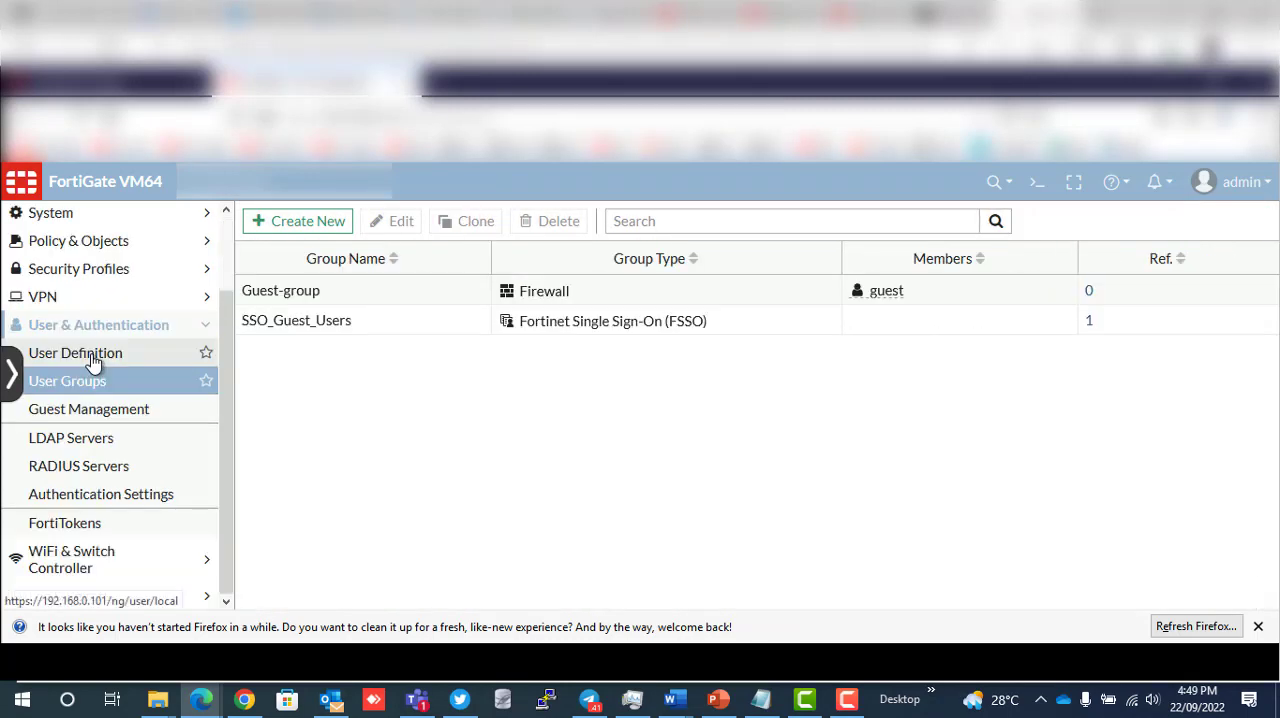
- Start a new local user in User Definition with the username Test and enter the account password
{"action": "left_click", "coordinate": [91, 358]}
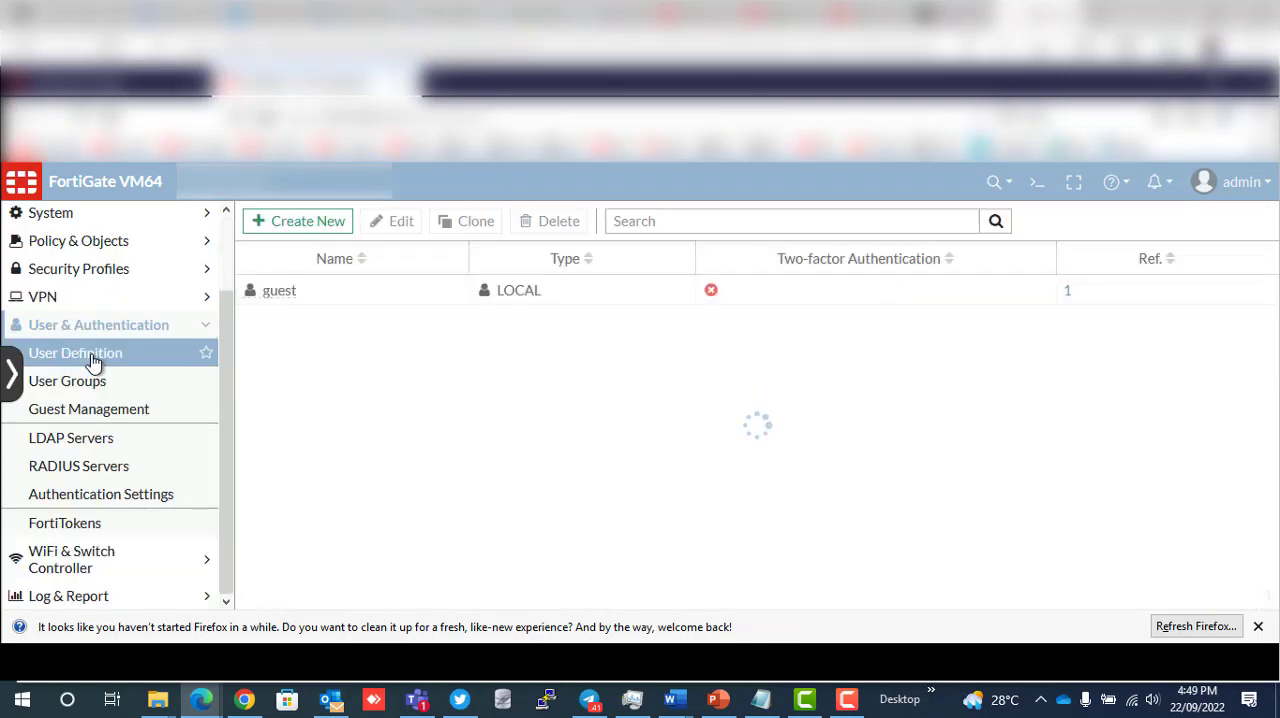
{"action": "left_click", "coordinate": [297, 228]}
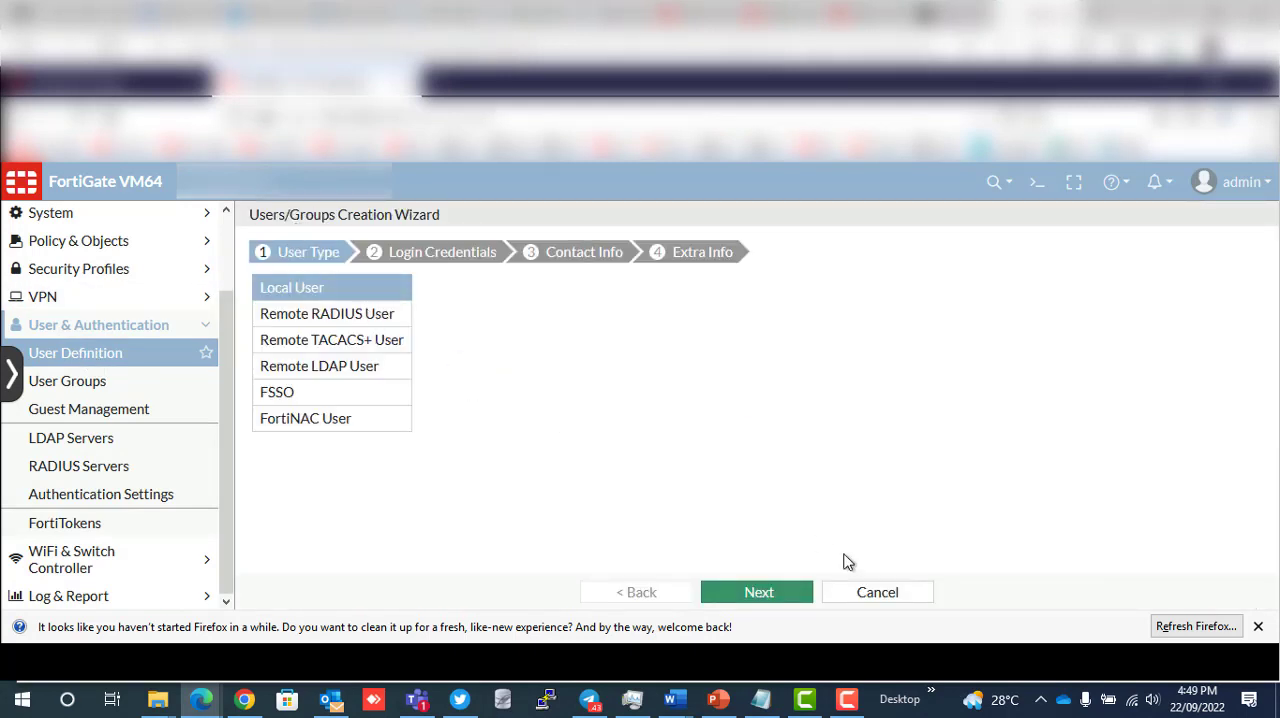
{"action": "left_click", "coordinate": [762, 594]}
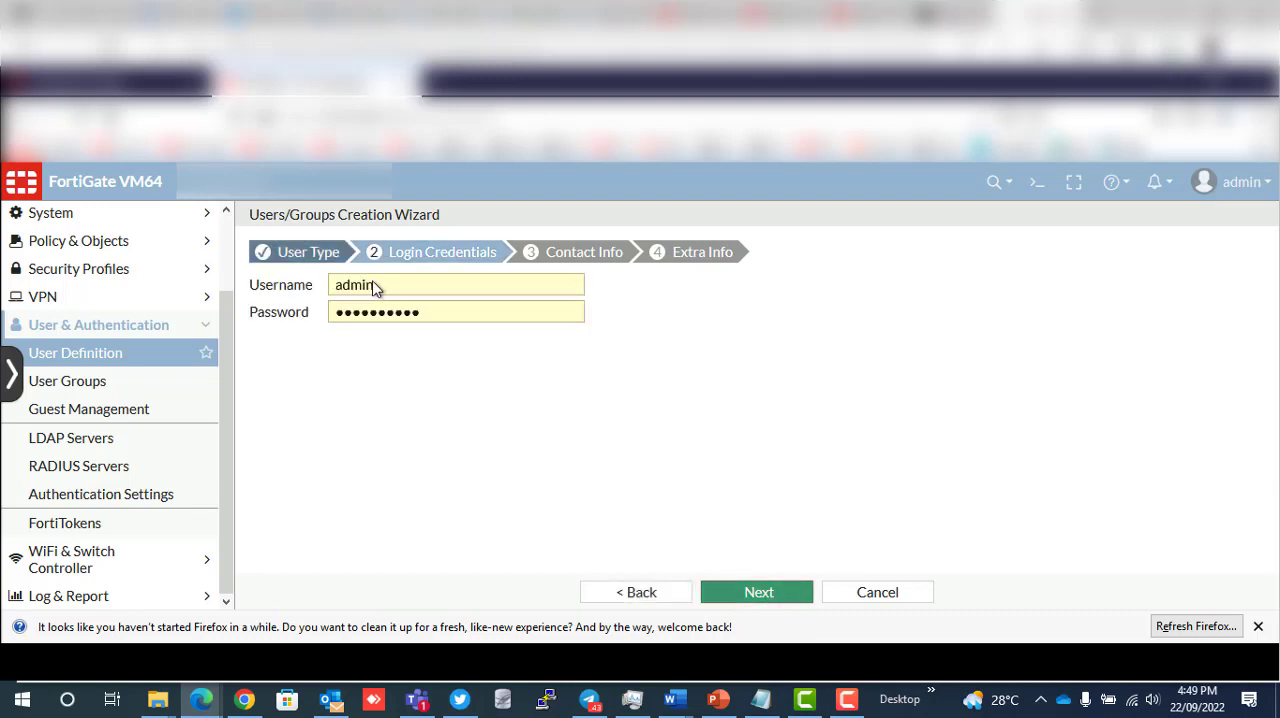
{"action": "left_click", "coordinate": [298, 284]}
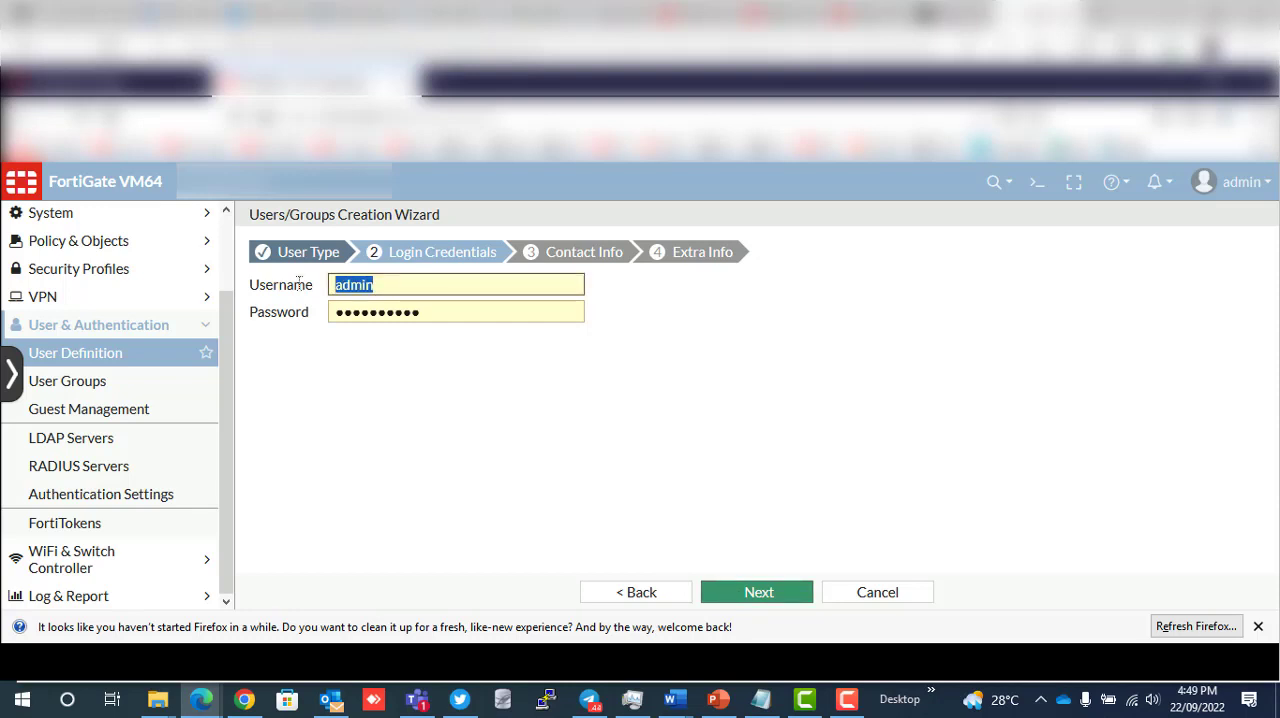
{"action": "type", "text": "Test"}
{"action": "key", "text": "Tab"}
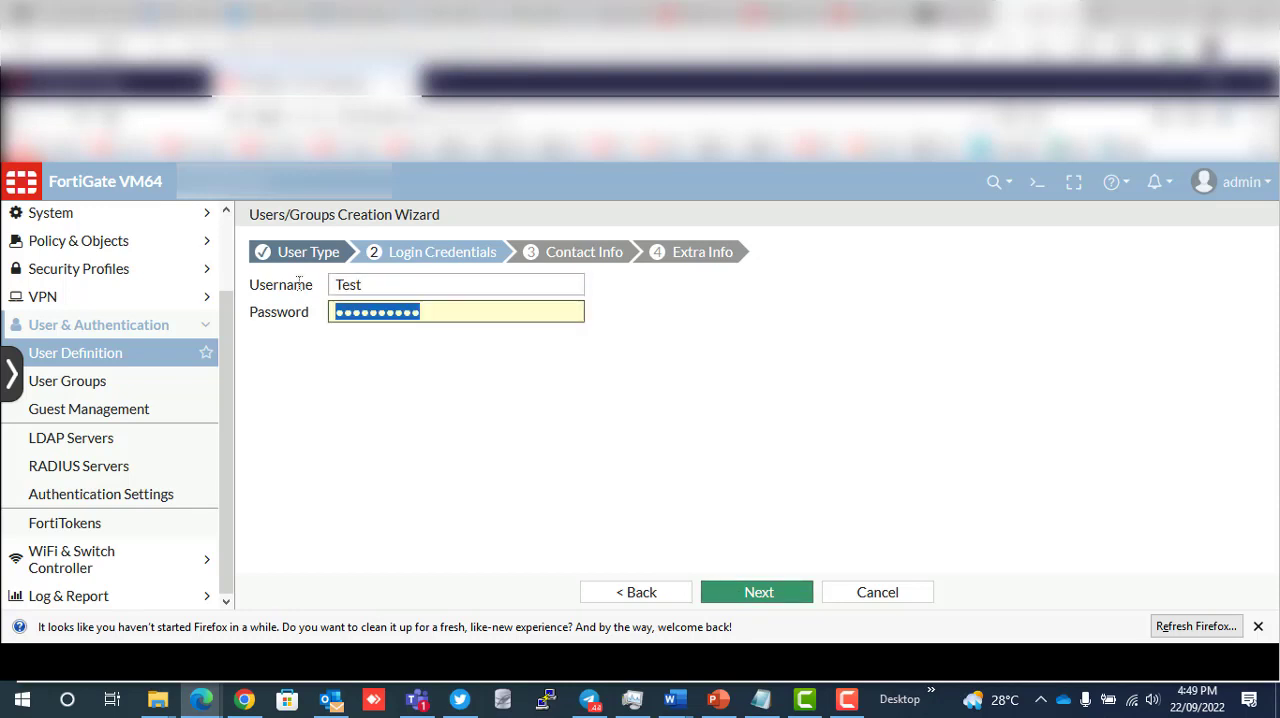
{"action": "type", "text": "••••"}
{"action": "key", "text": "Tab"}
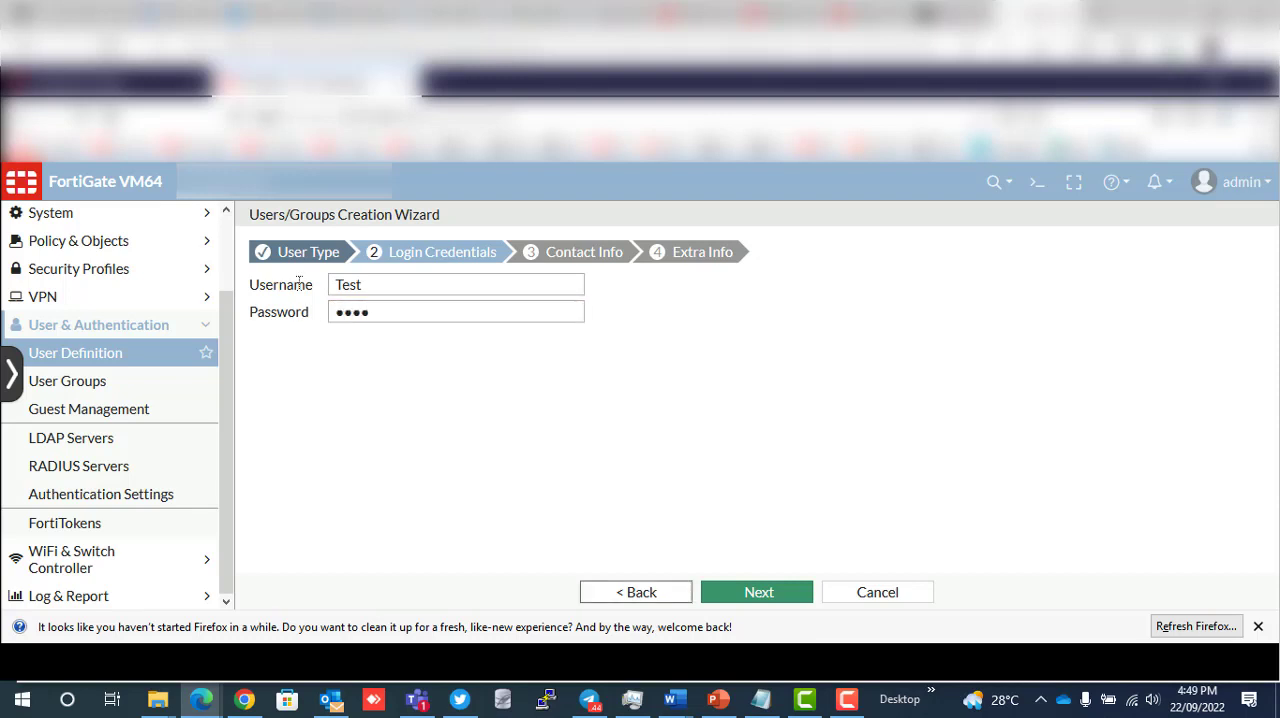
{"action": "left_click", "coordinate": [752, 593]}
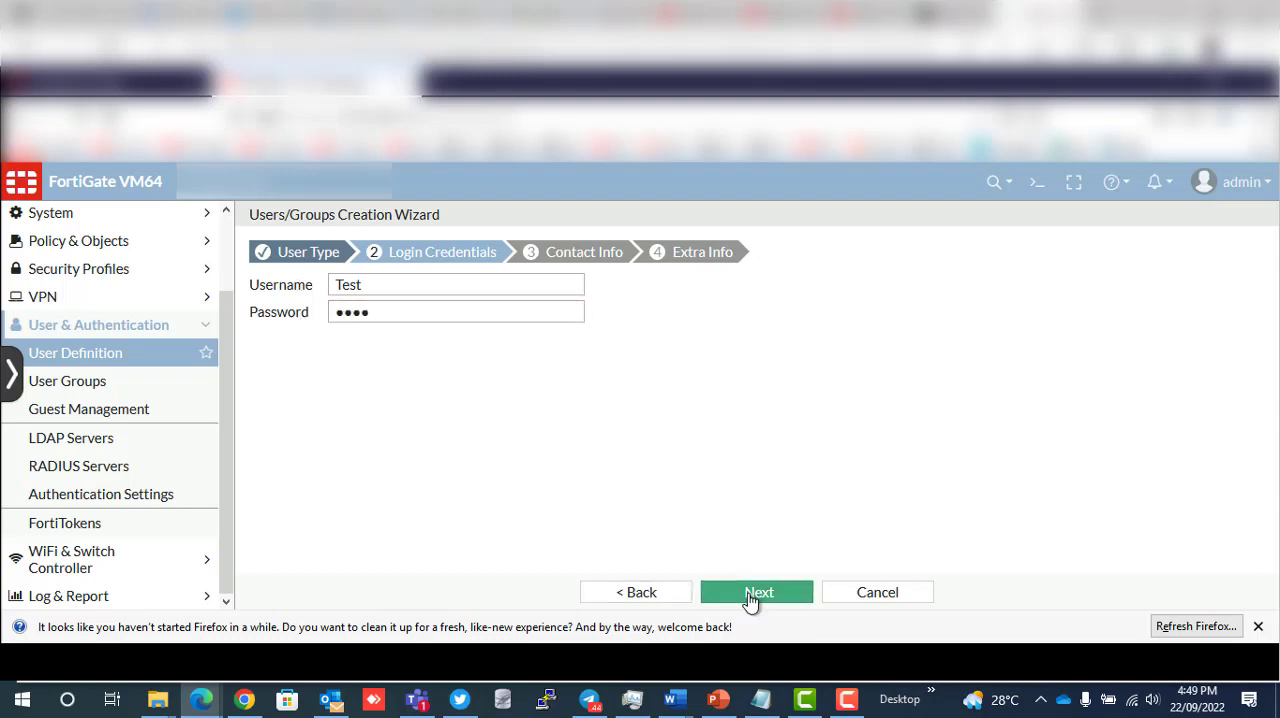
- Leave two-factor authentication and user group off, and submit the new user with its account enabled
{"action": "left_click", "coordinate": [503, 281]}
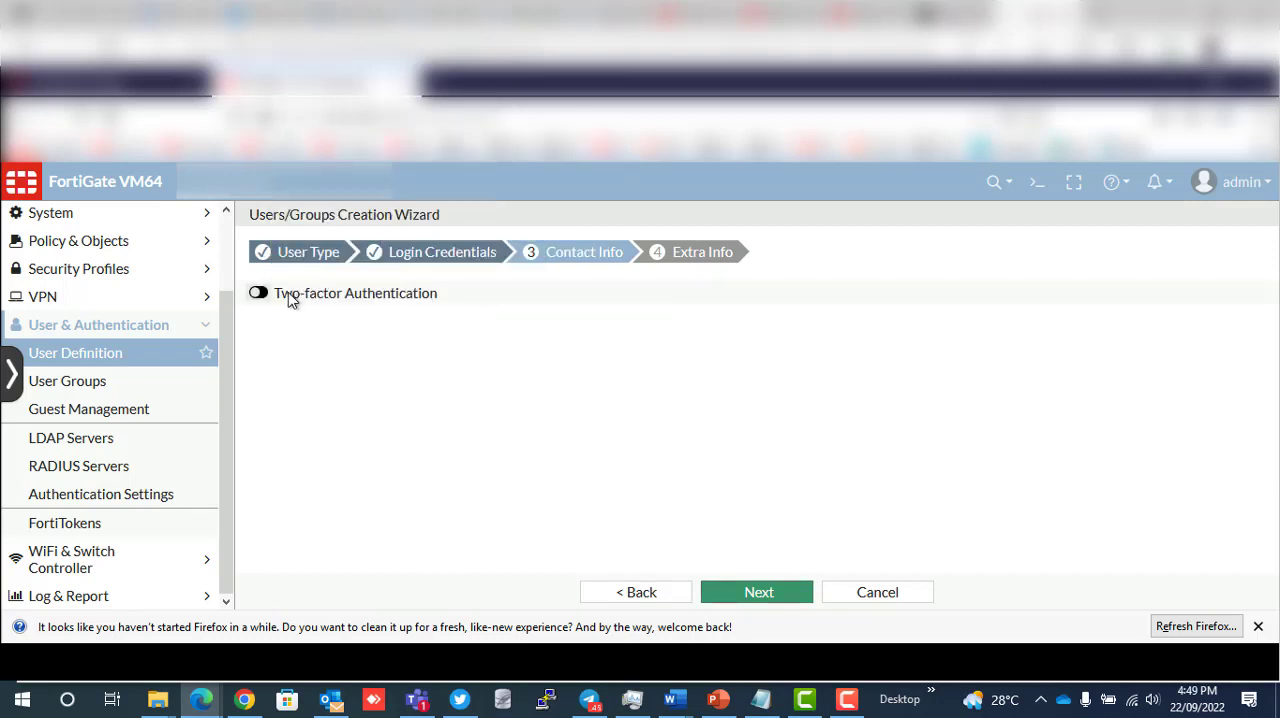
{"action": "left_click", "coordinate": [783, 598]}
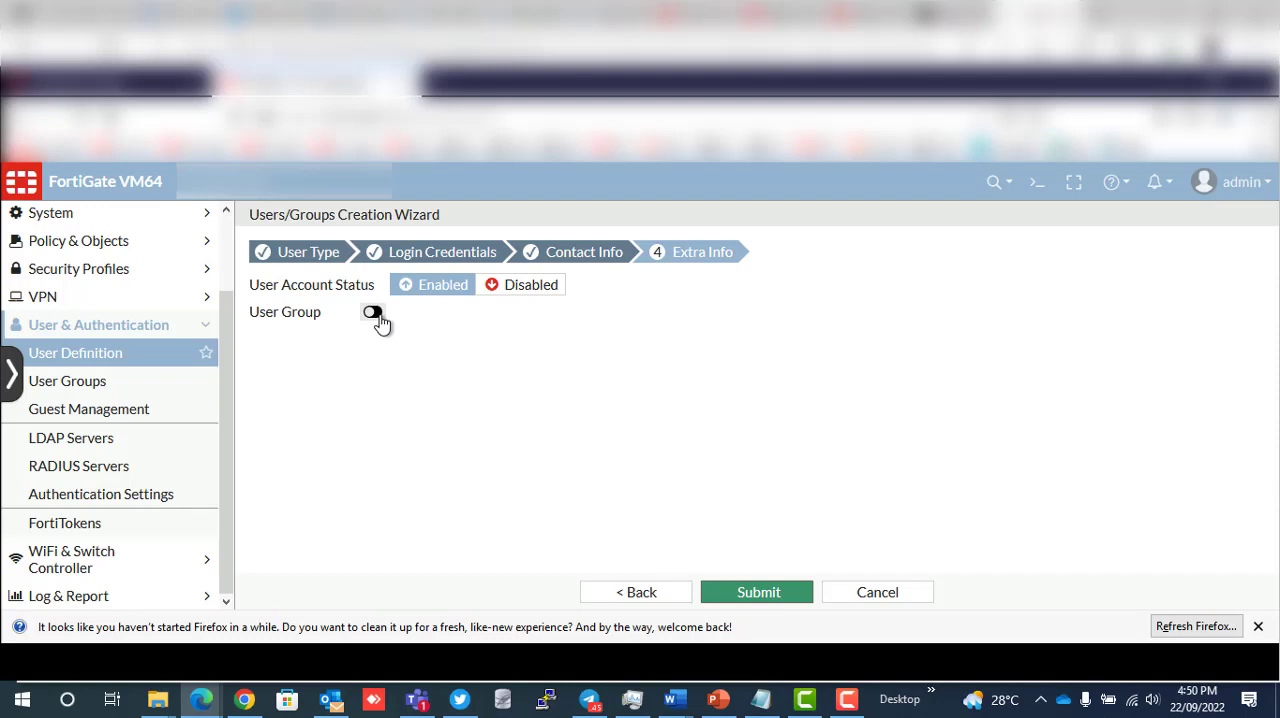
{"action": "left_click", "coordinate": [754, 597]}
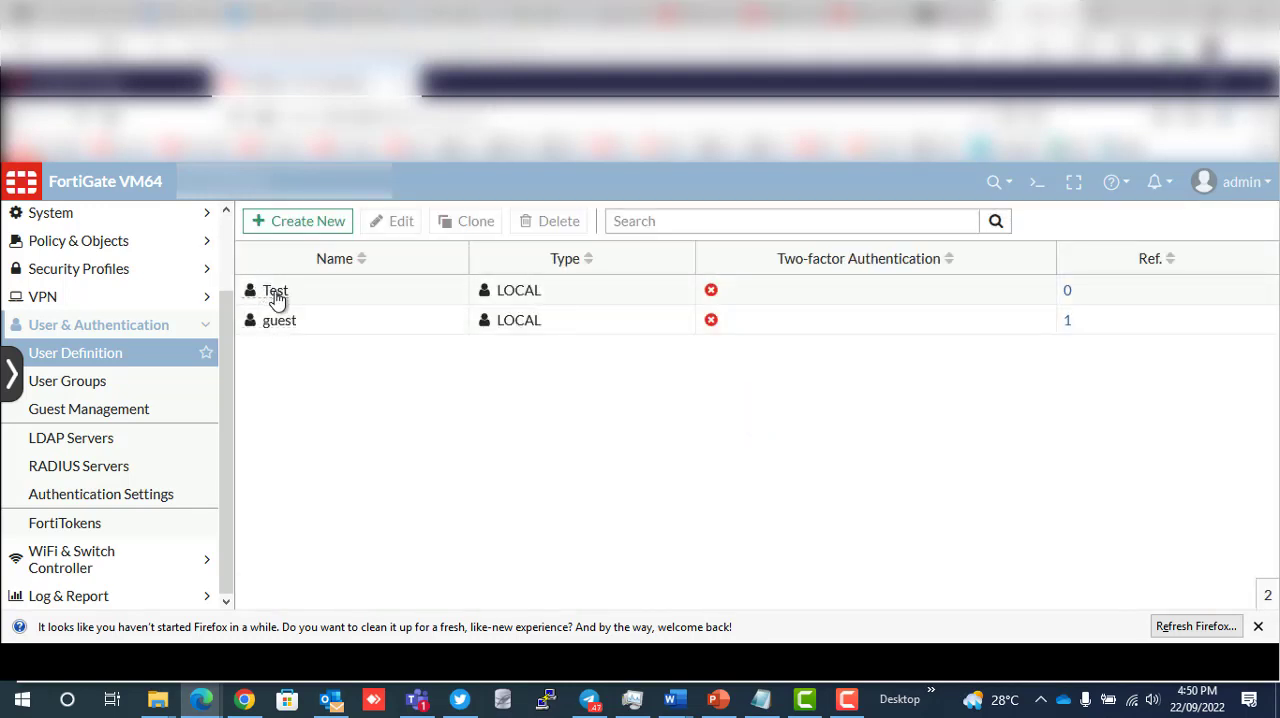
- Start a new user group of type Firewall named SSL_VPN Group
{"action": "left_click", "coordinate": [89, 390]}
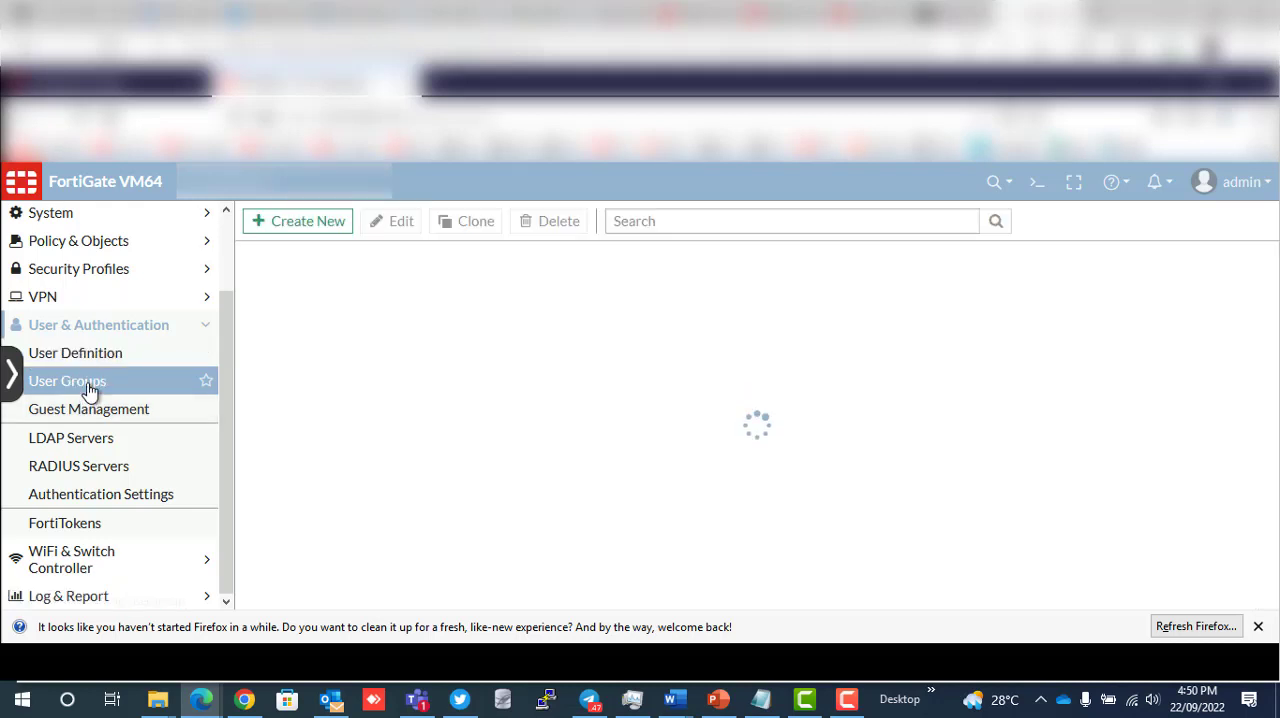
{"action": "left_click", "coordinate": [273, 226]}
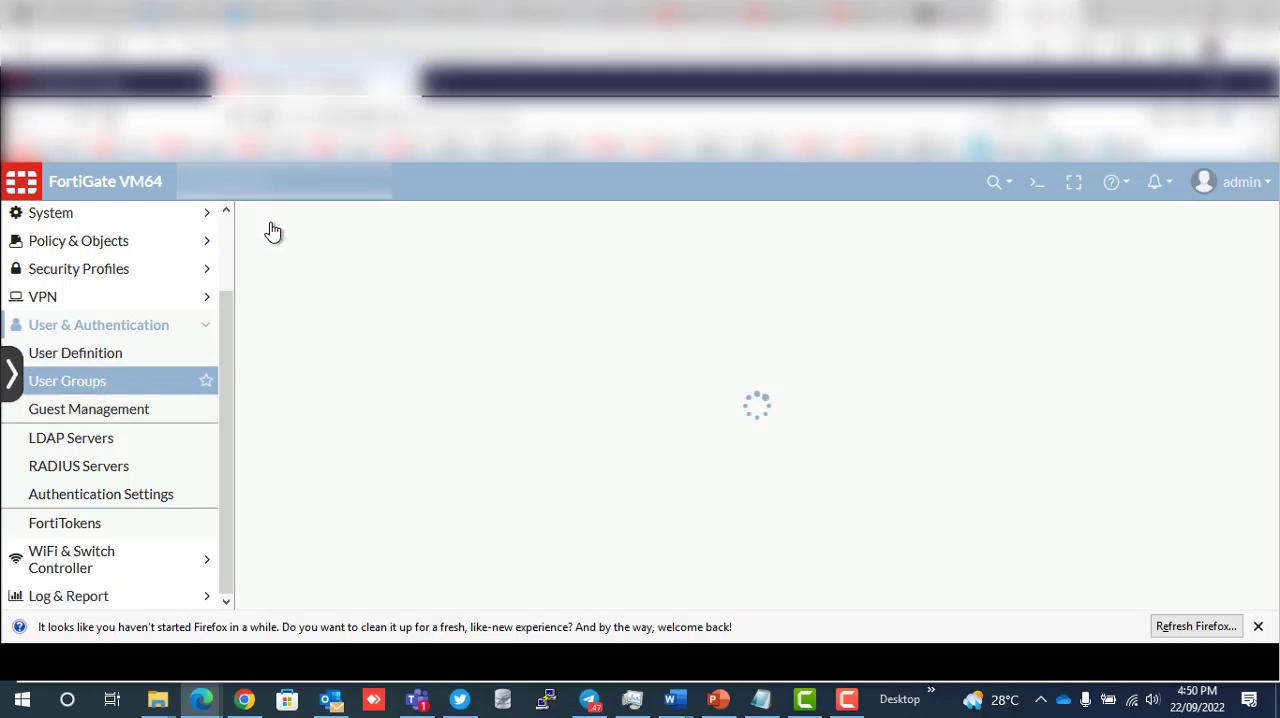
{"action": "left_click", "coordinate": [385, 259]}
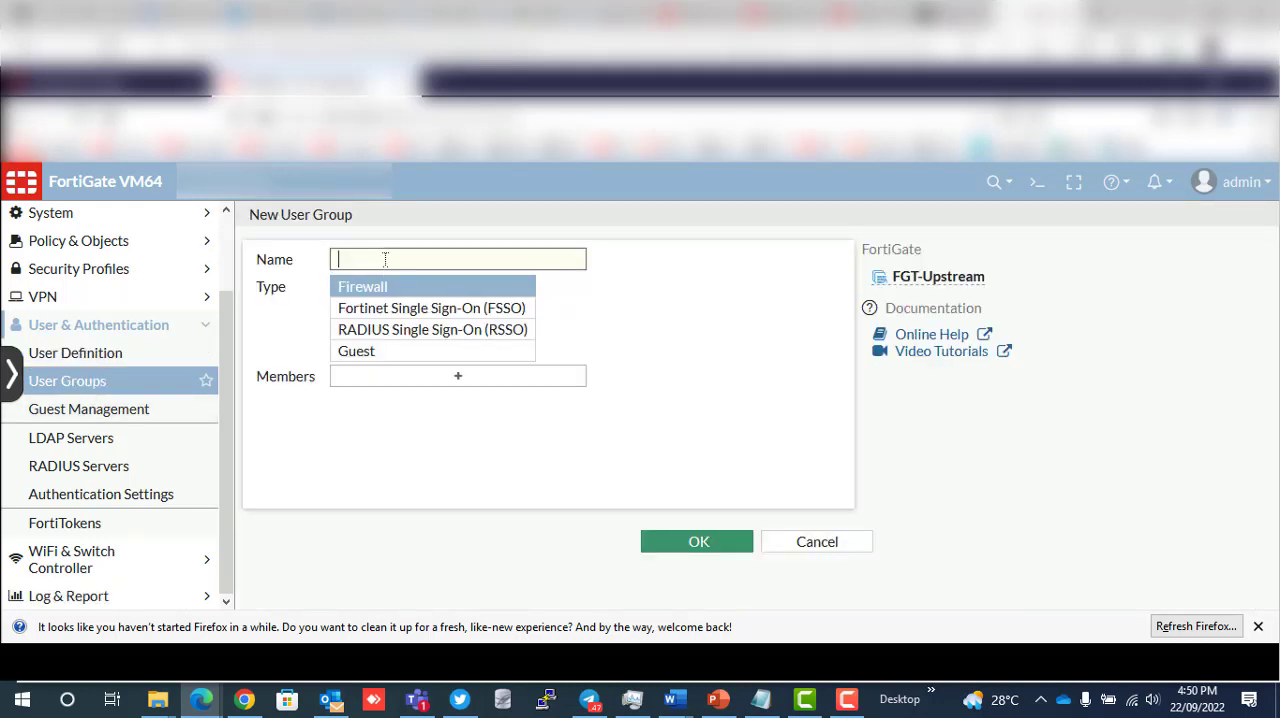
{"action": "type", "text": "SSL_VPN Gor"}
{"action": "type", "text": "up"}
{"action": "key", "text": "BackSpace"}
{"action": "key", "text": "BackSpace"}
{"action": "key", "text": "BackSpace"}
{"action": "key", "text": "BackSpace"}
{"action": "type", "text": "roup"}
- Add the Test user as a member of the new group and save the group
{"action": "left_click", "coordinate": [457, 382]}
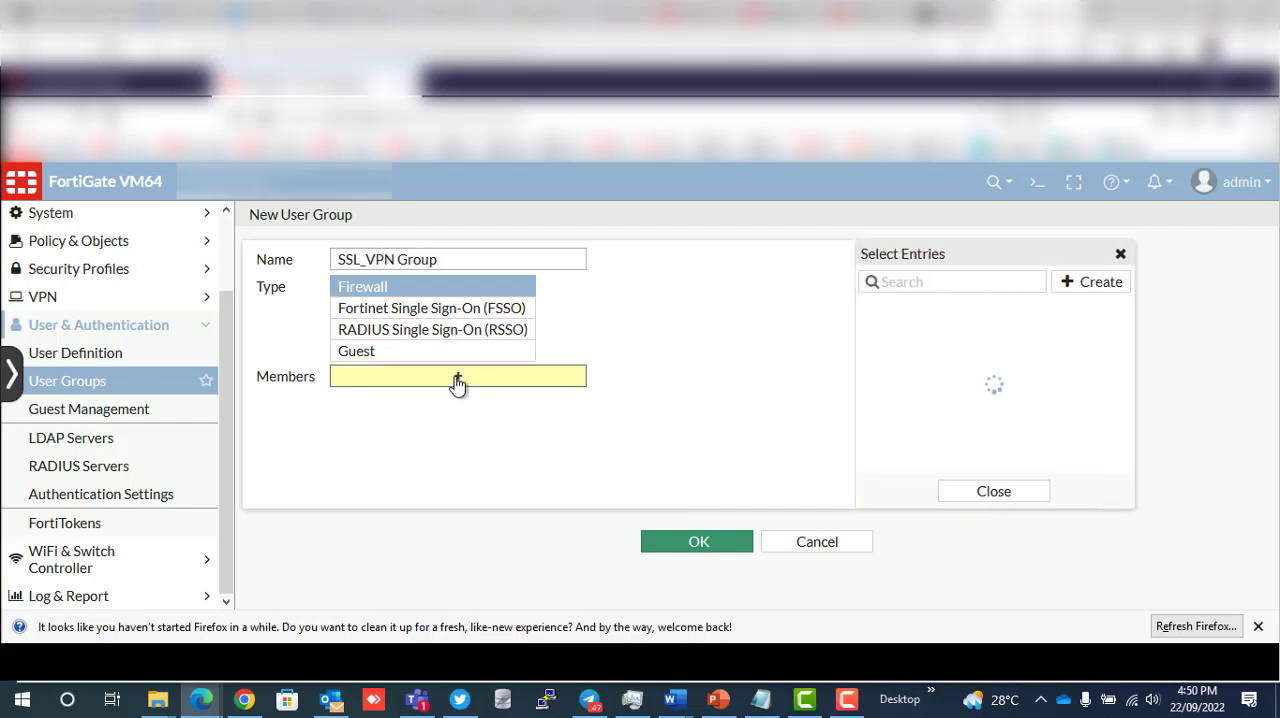
{"action": "left_click", "coordinate": [899, 385]}
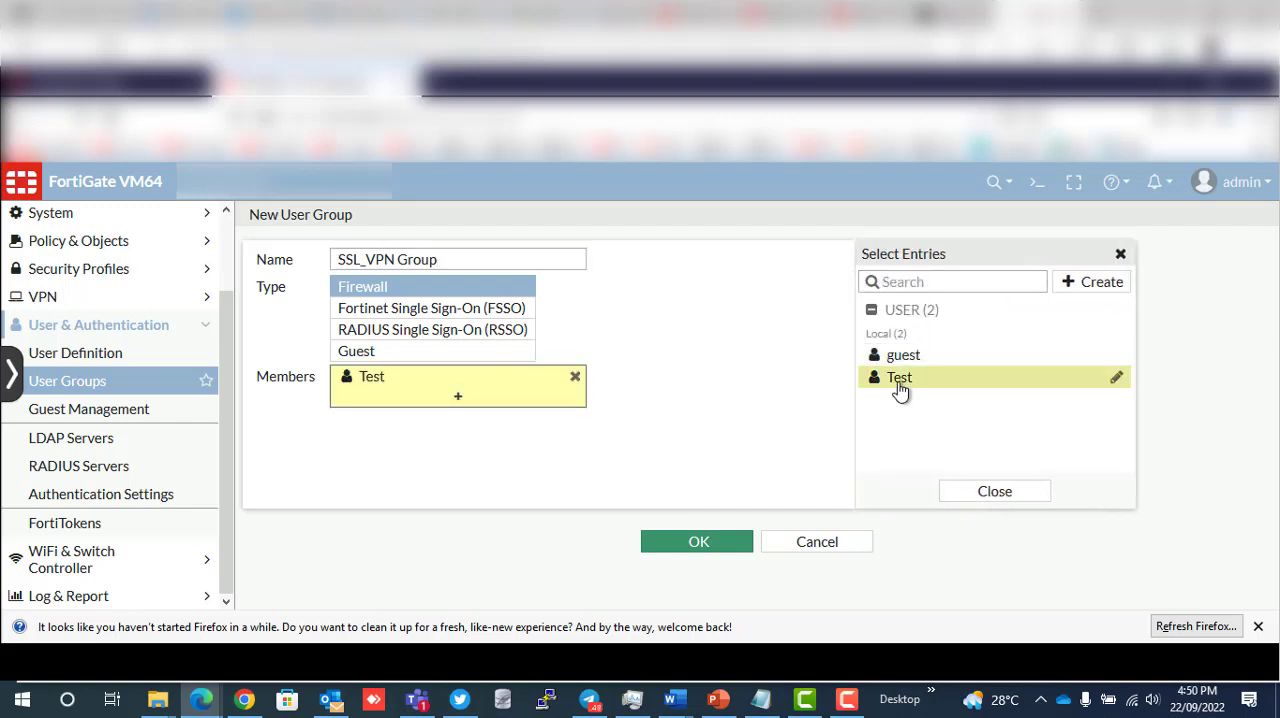
{"action": "left_click", "coordinate": [698, 542]}
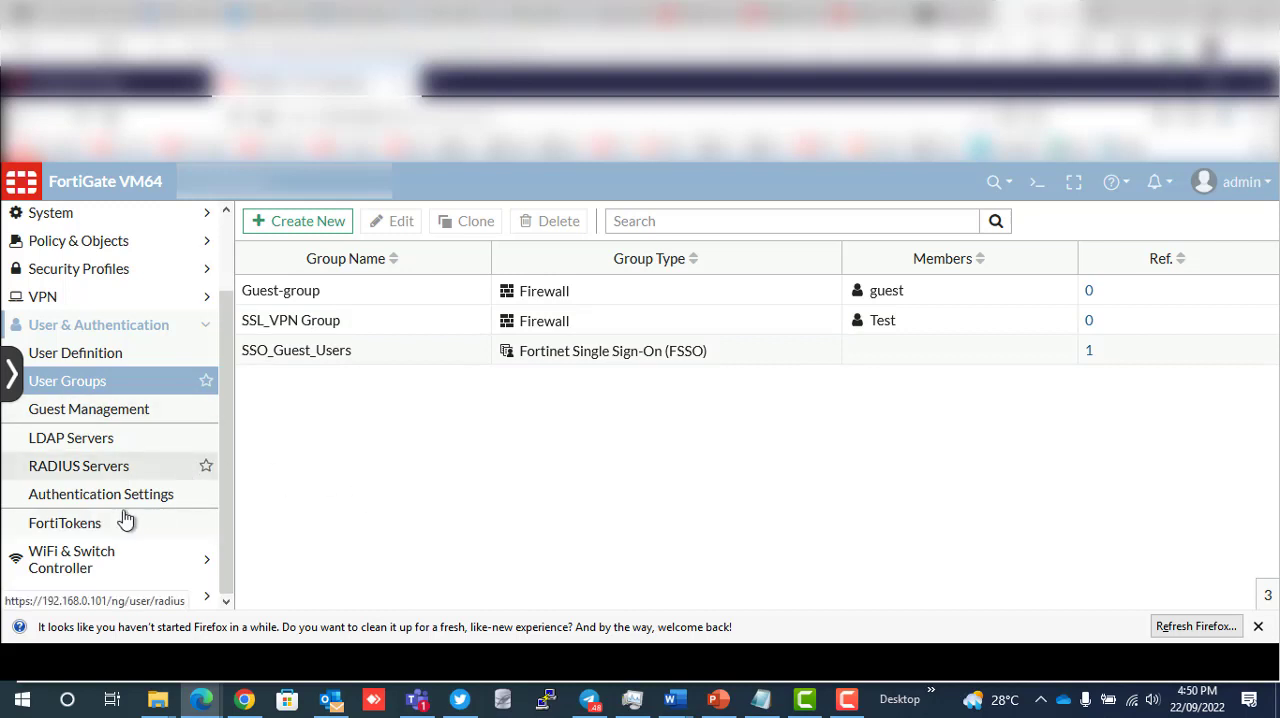
- Open the system configuration backup from the admin account options and enable encryption for the Local PC backup
{"action": "left_click", "coordinate": [208, 334]}
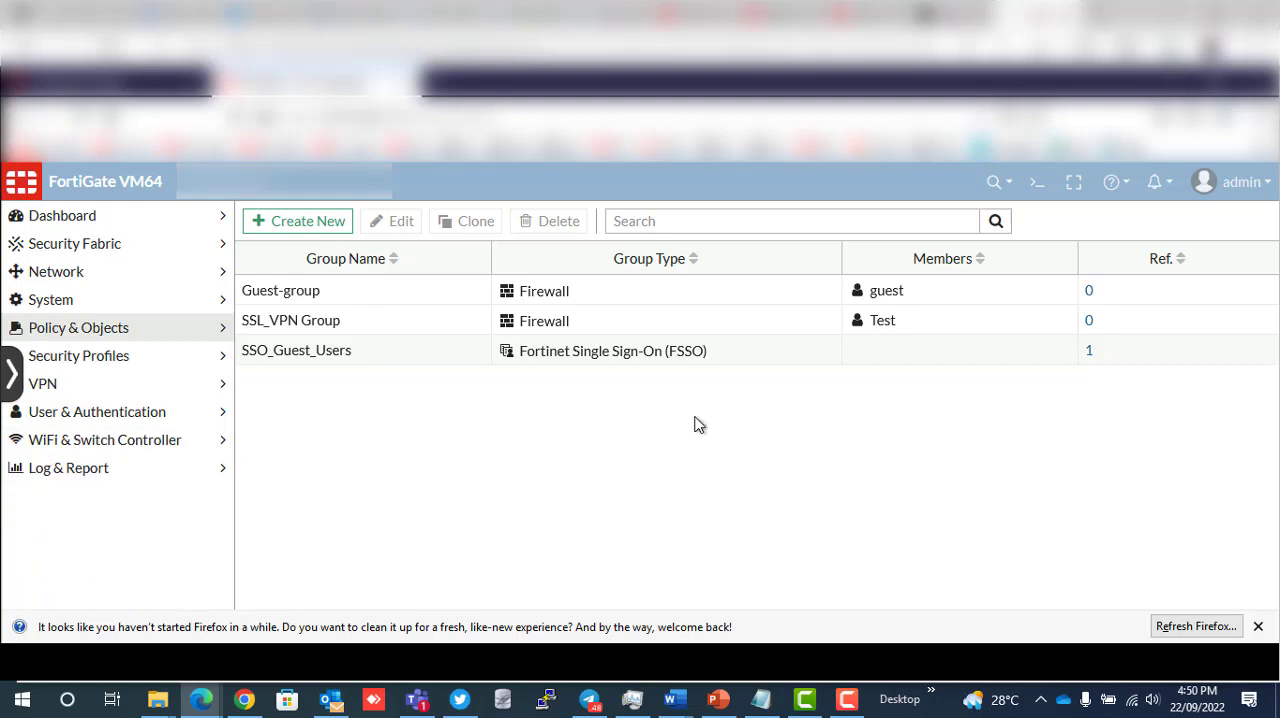
{"action": "left_click", "coordinate": [1265, 190]}
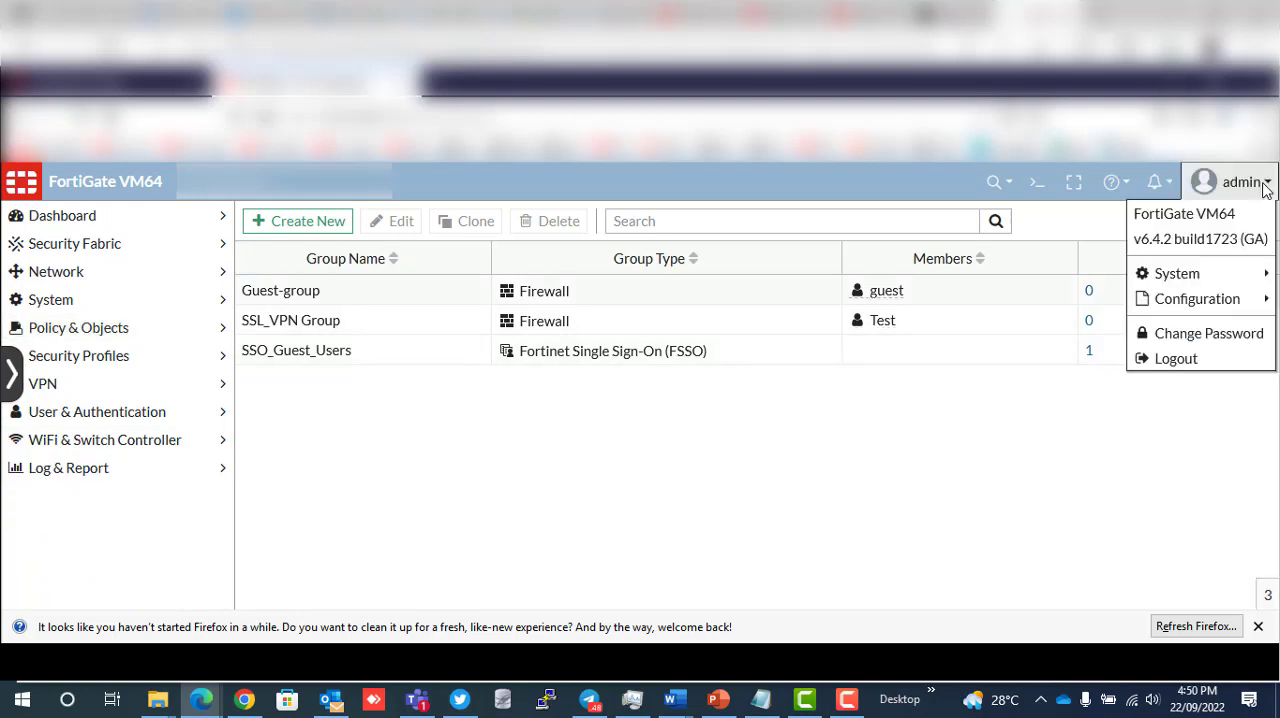
{"action": "mouse_move", "coordinate": [1183, 306]}
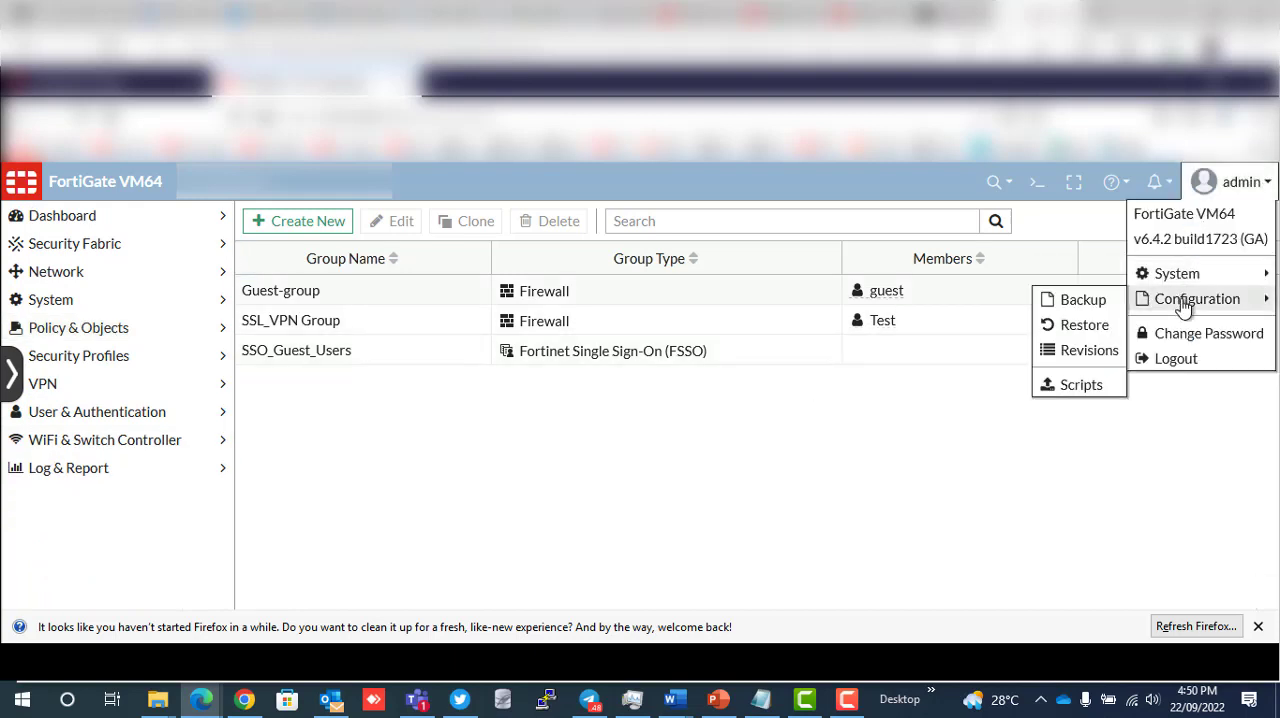
{"action": "left_click", "coordinate": [1083, 300]}
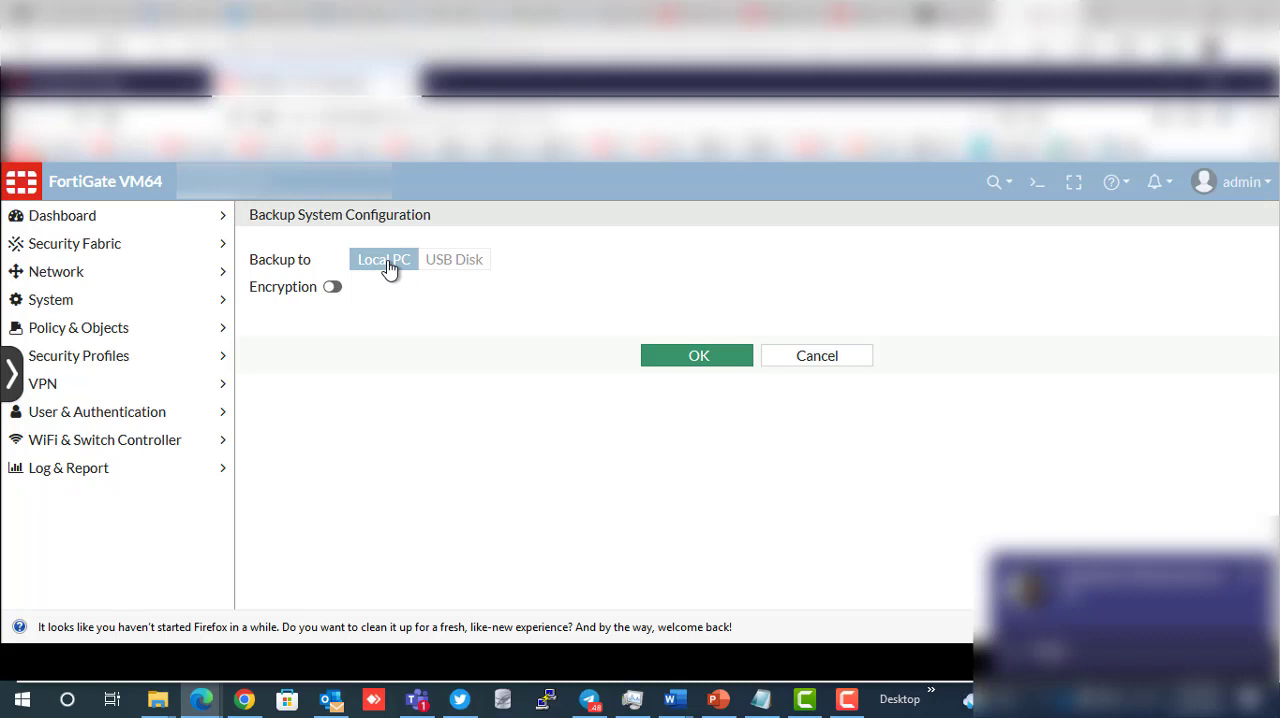
{"action": "left_click", "coordinate": [336, 288]}
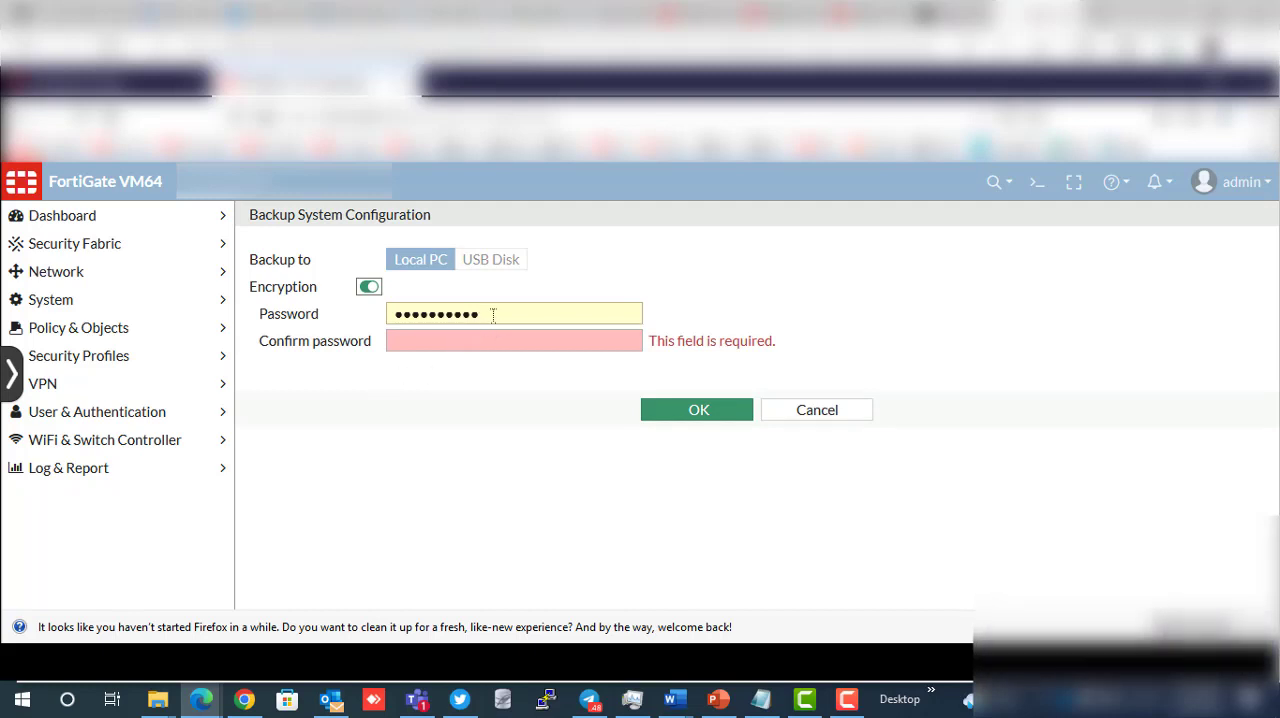
- Enter and confirm the backup encryption password, and save the encrypted configuration file to disk
{"action": "left_click_drag", "start_coordinate": [493, 315], "coordinate": [382, 318]}
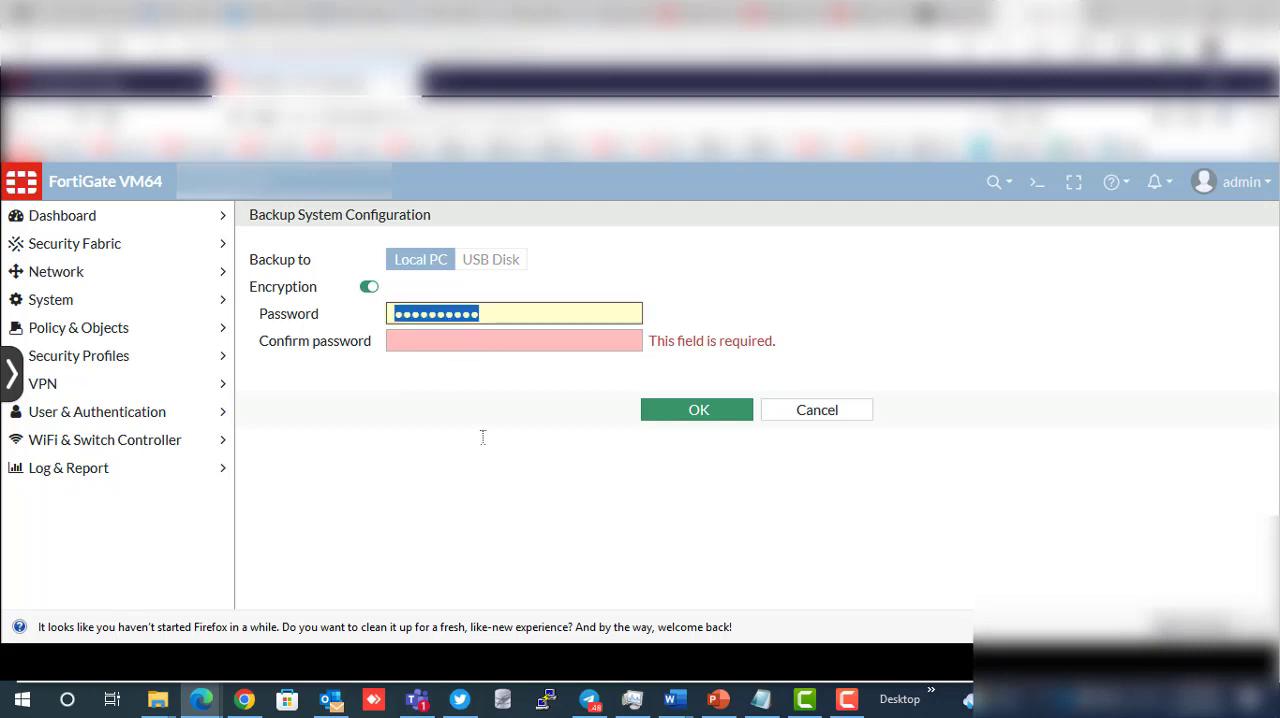
{"action": "type", "text": "••••••••"}
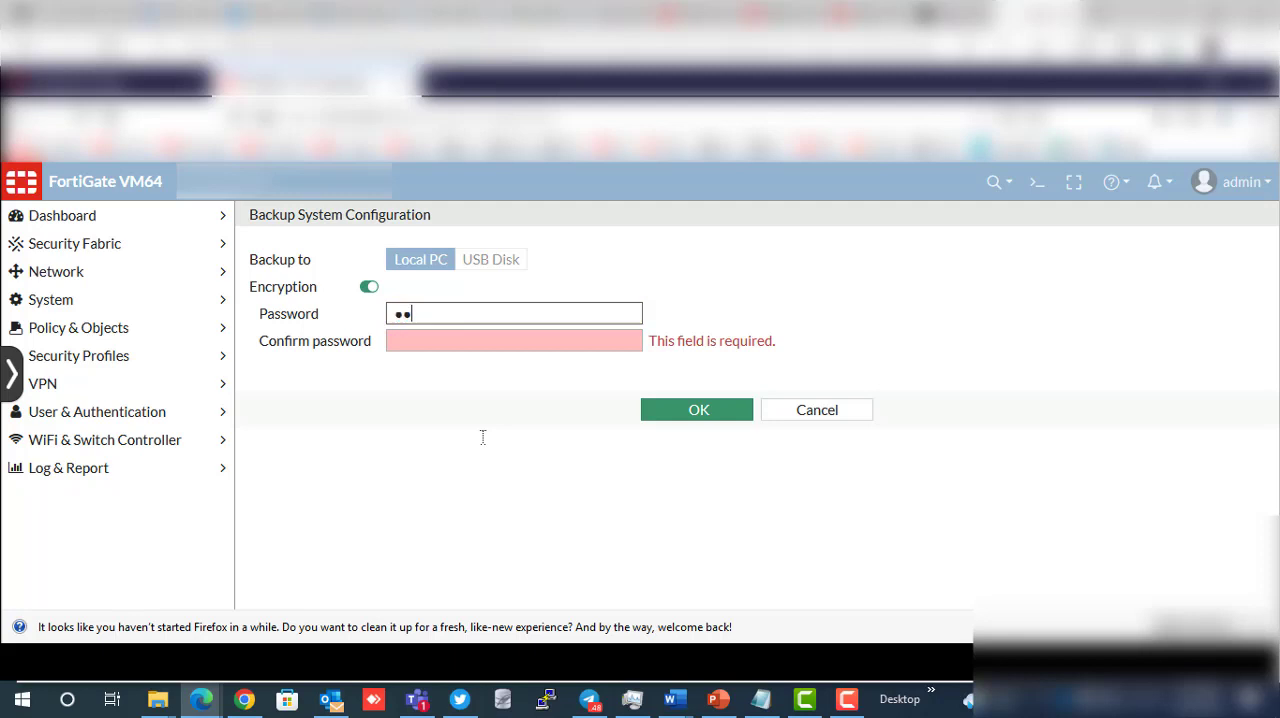
{"action": "type", "text": "•••••"}
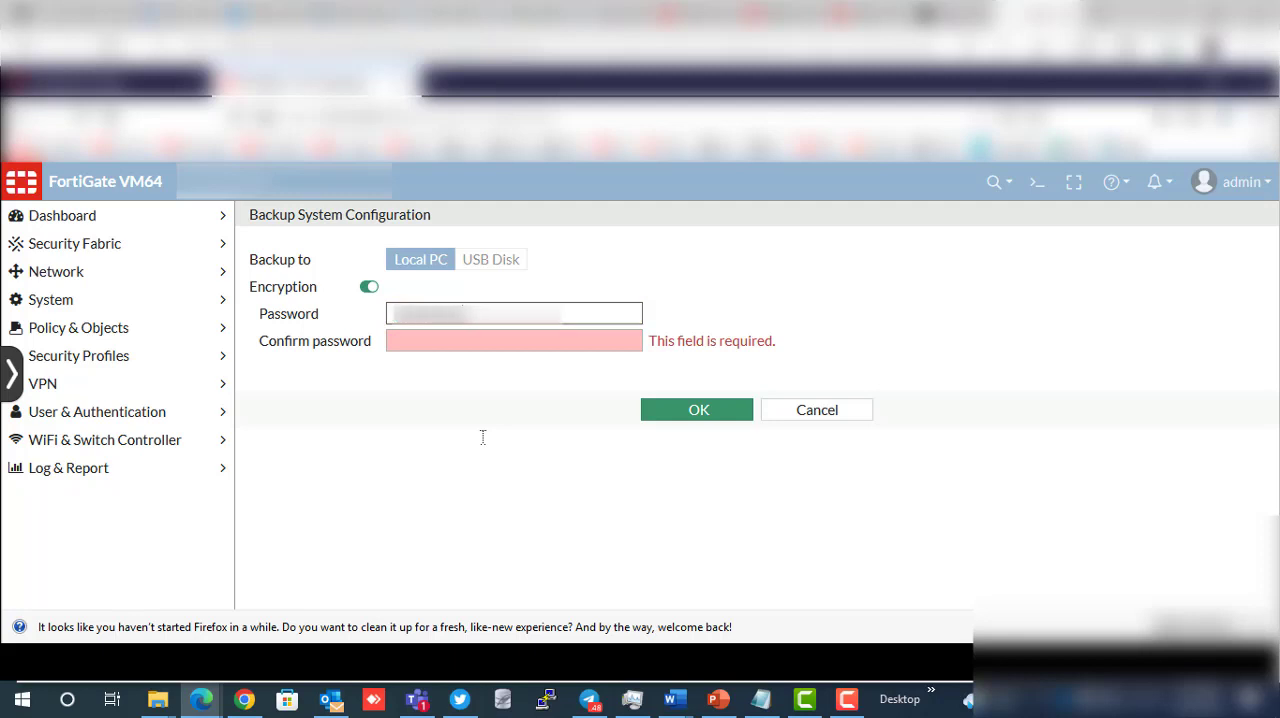
{"action": "key", "text": "Tab"}
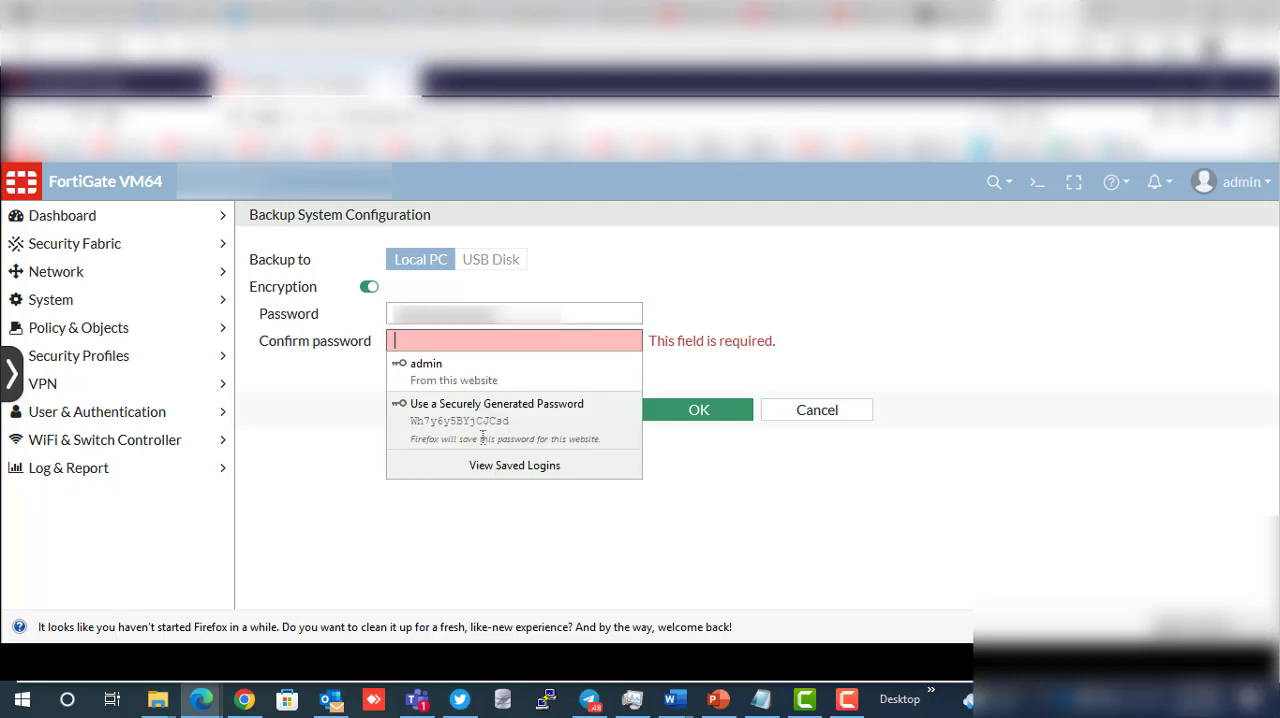
{"action": "type", "text": "•••••••••••••"}
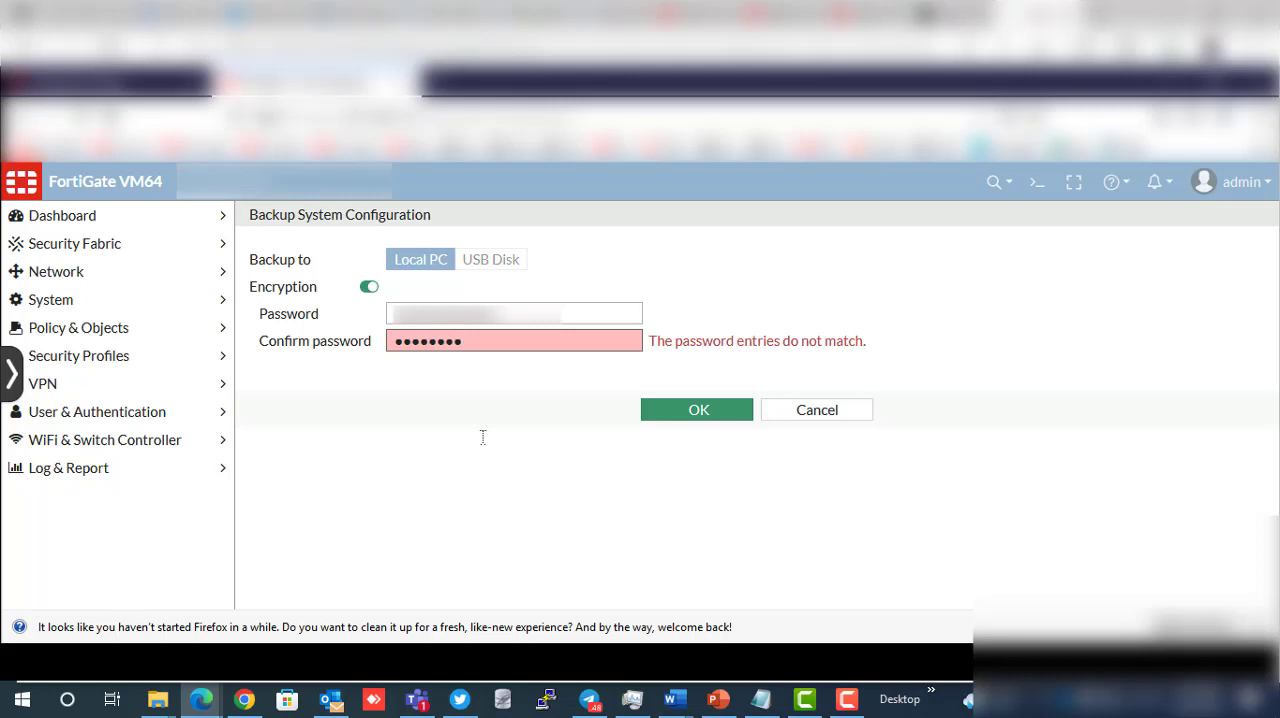
{"action": "left_click", "coordinate": [676, 409]}
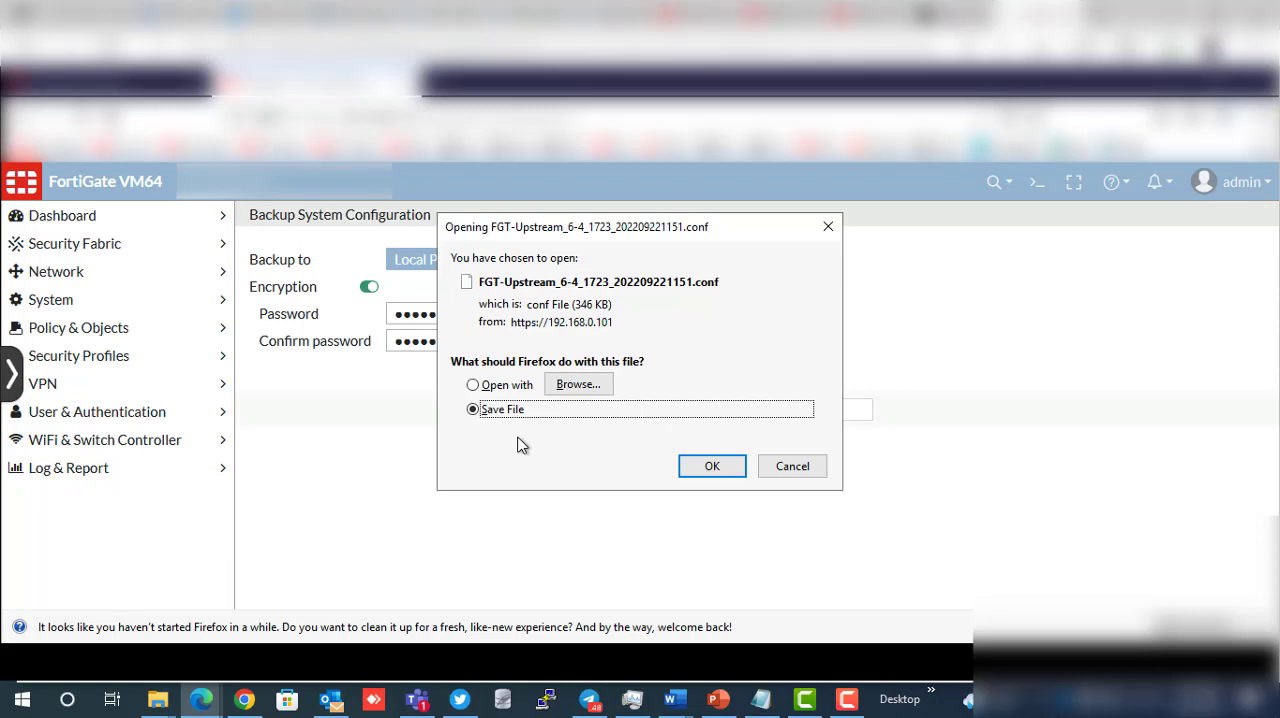
{"action": "left_click", "coordinate": [709, 468]}
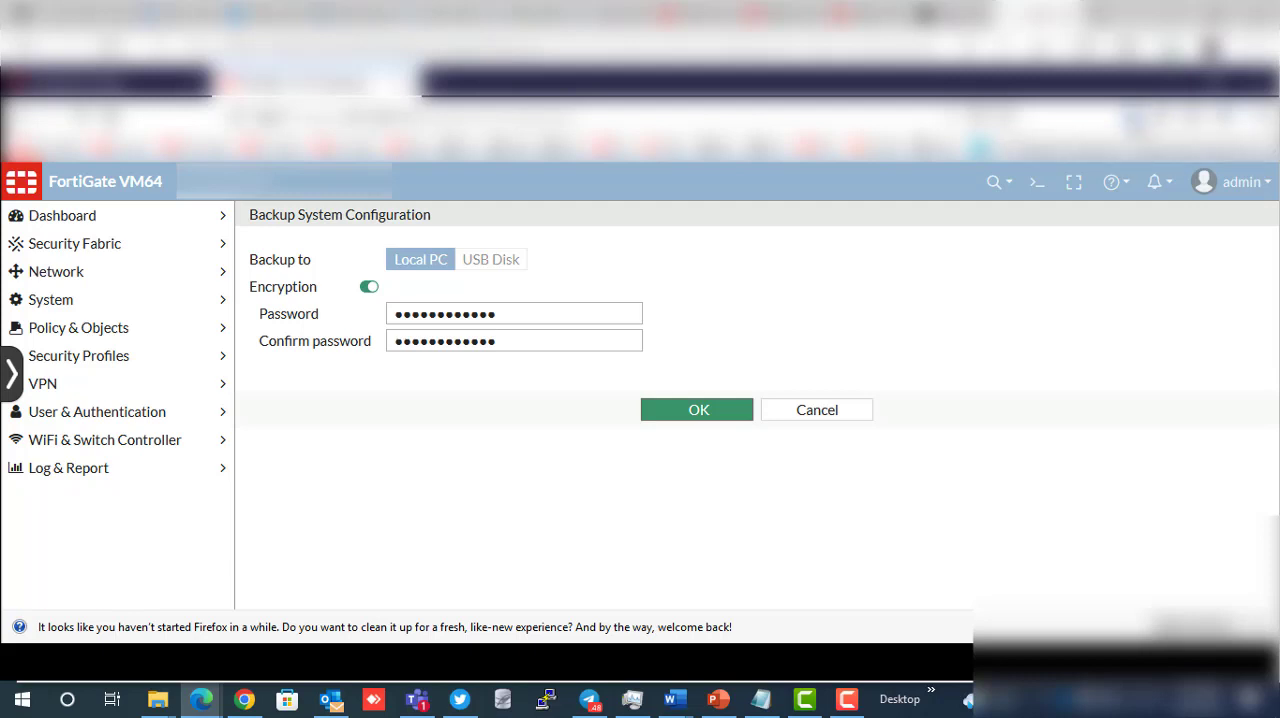
- Open the downloaded .conf backup in Notepad from its containing folder and examine whether its contents are readable
{"action": "left_click", "coordinate": [1134, 119]}
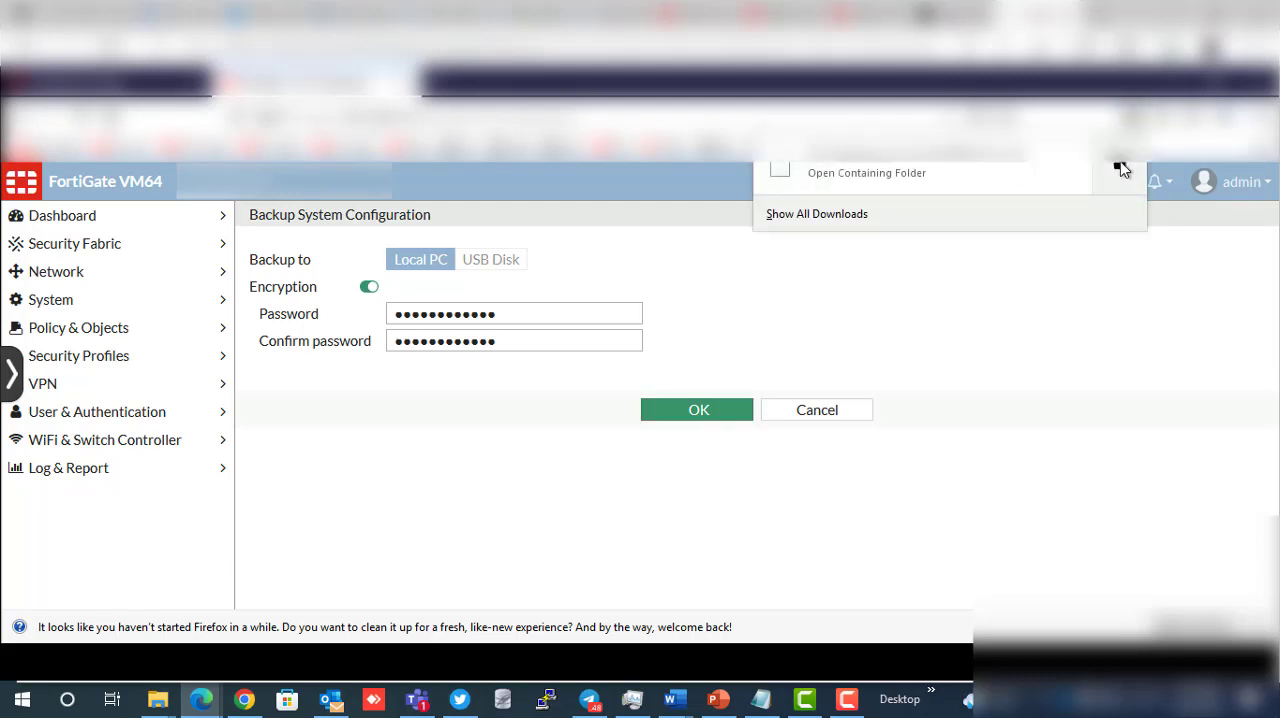
{"action": "left_click", "coordinate": [1122, 162]}
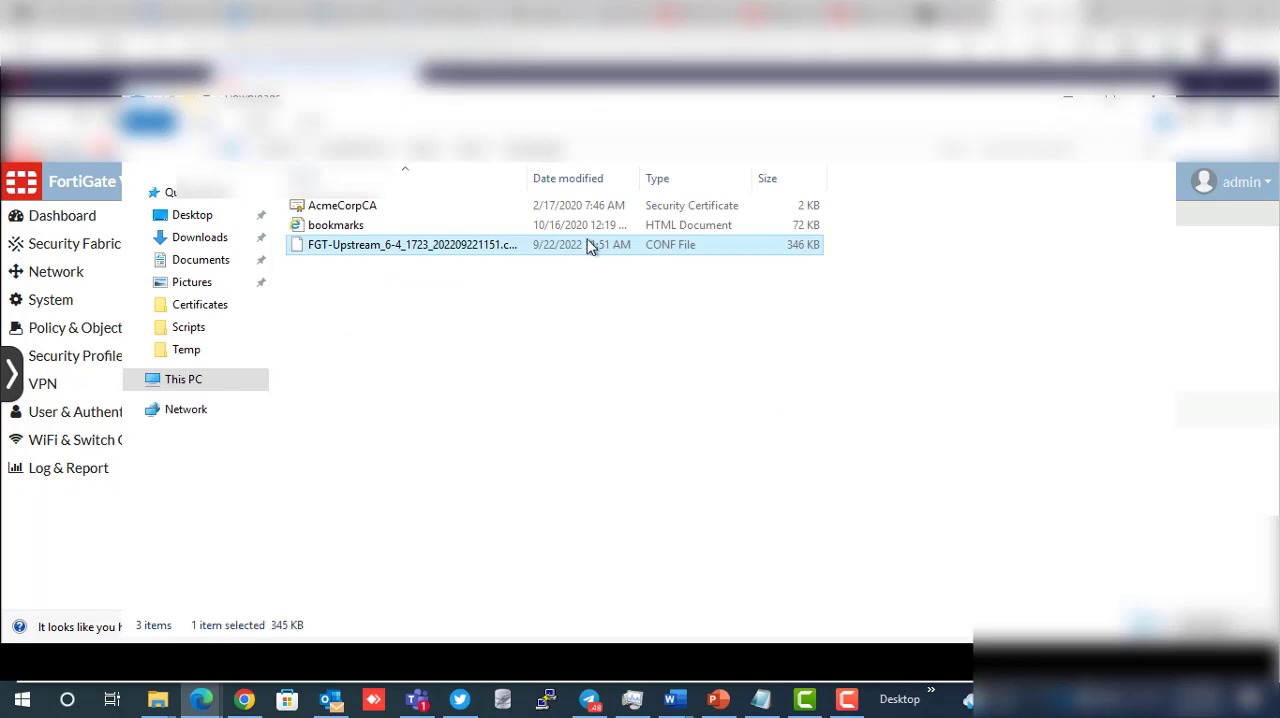
{"action": "double_click", "coordinate": [478, 255]}
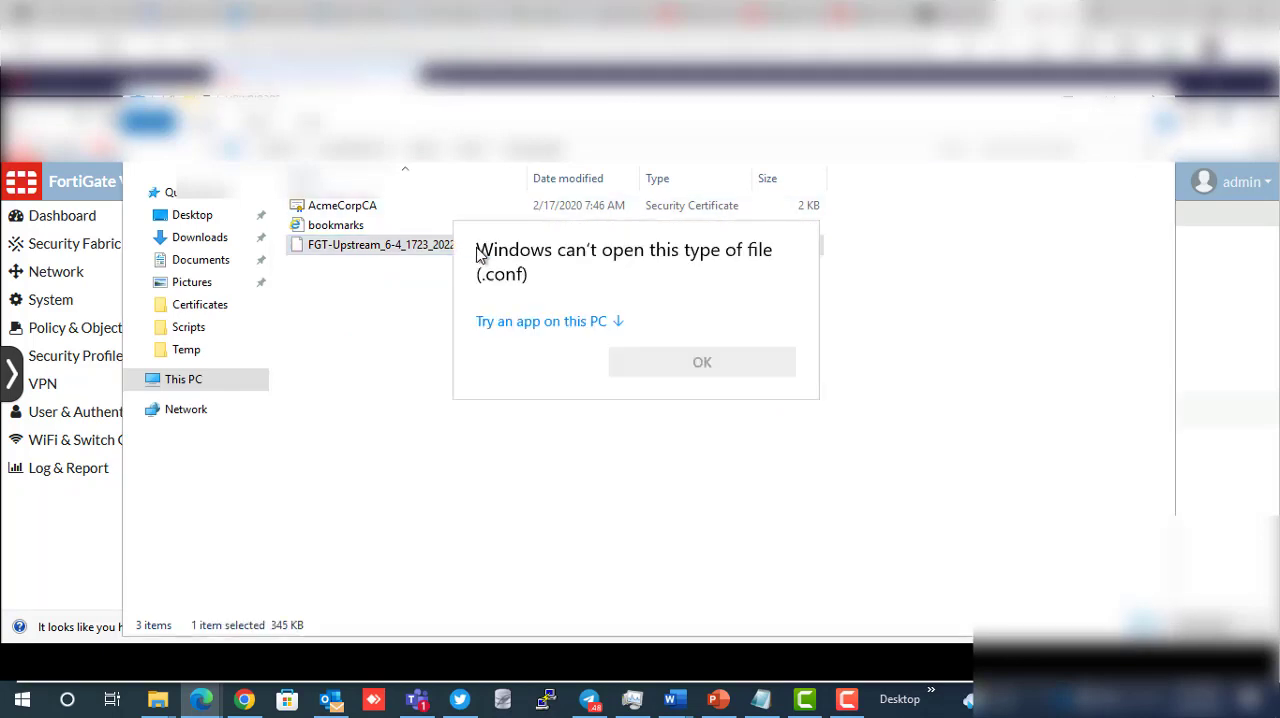
{"action": "left_click", "coordinate": [560, 323]}
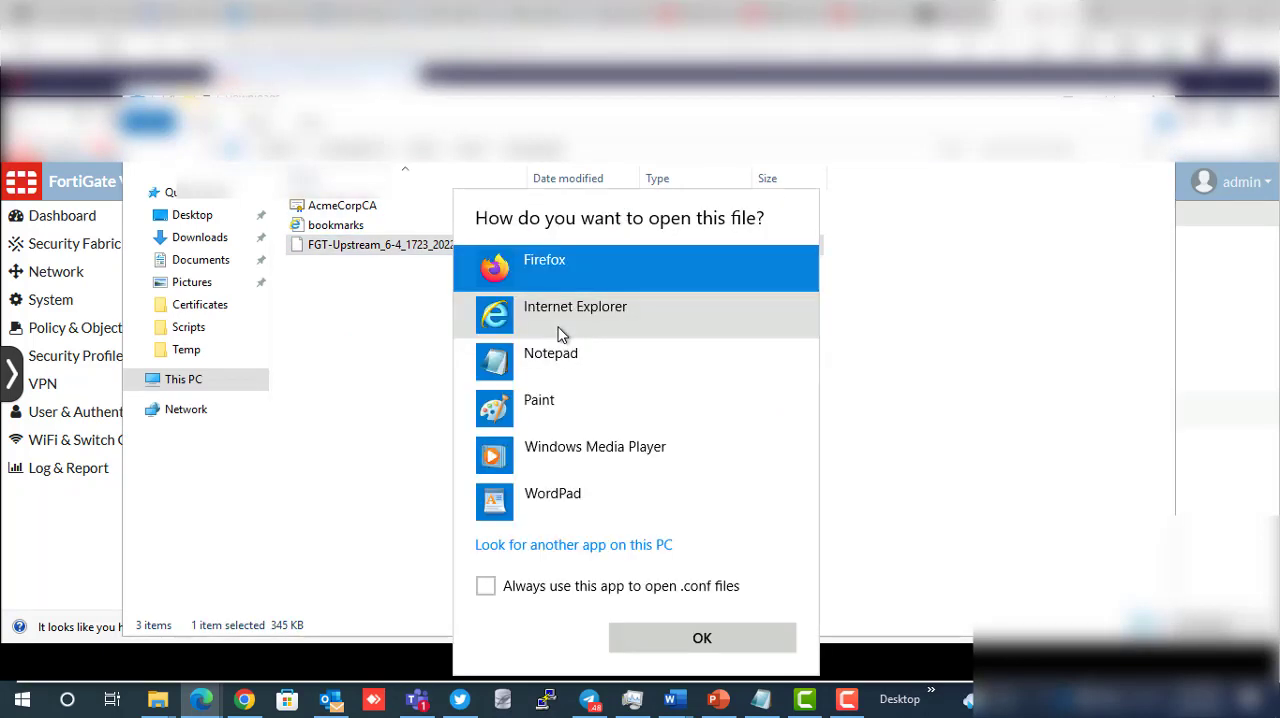
{"action": "double_click", "coordinate": [538, 358]}
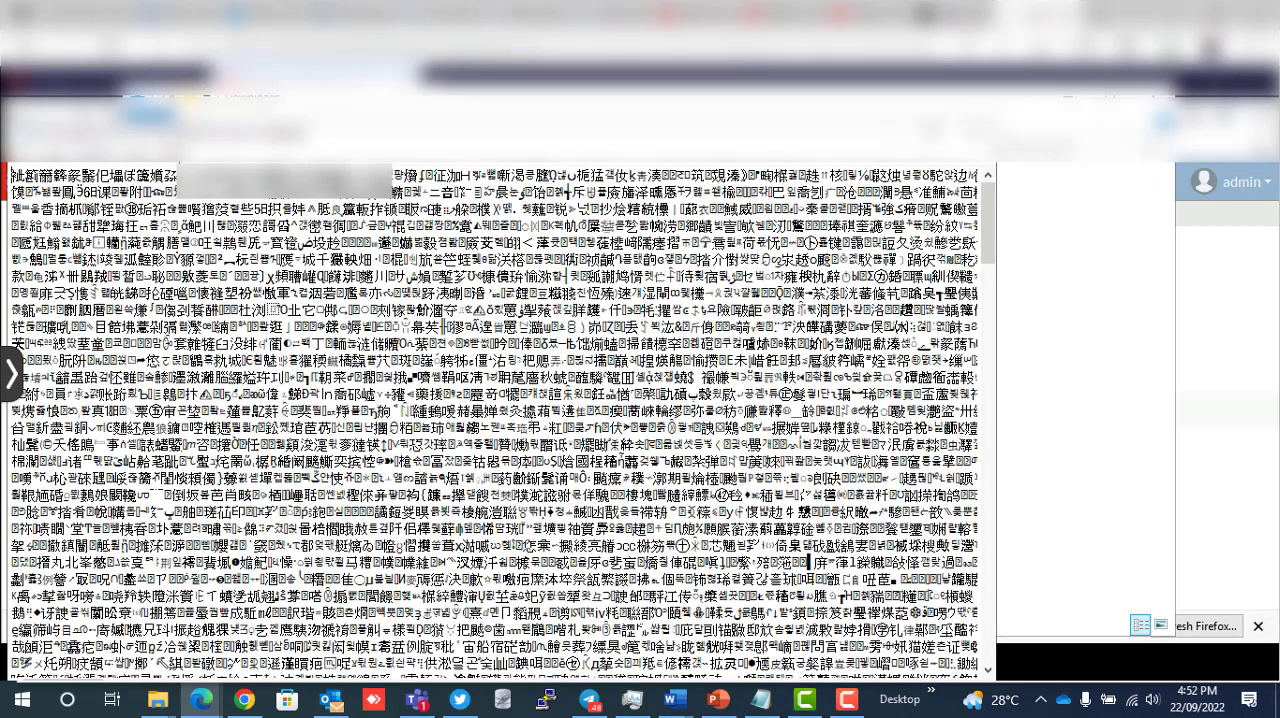
{"action": "scroll", "coordinate": [494, 420], "scroll_direction": "down", "scroll_amount": 5}
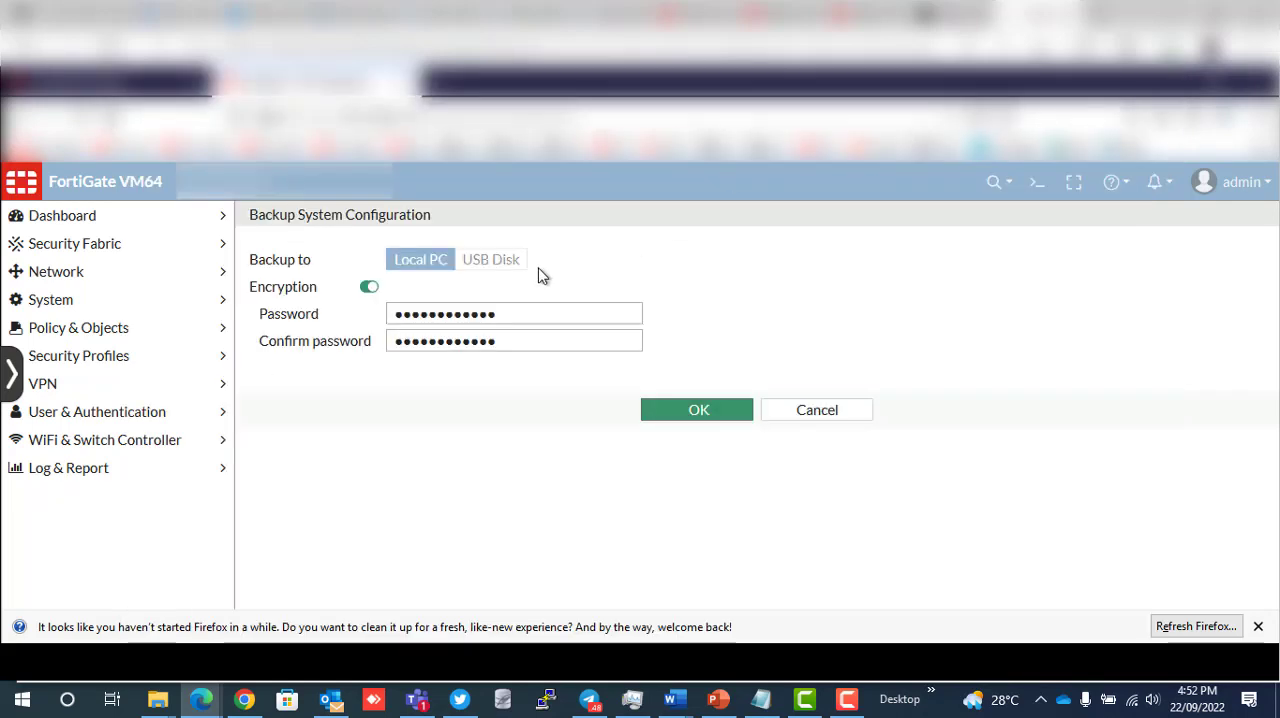
- Turn off encryption for the Local PC backup and save the unencrypted configuration file to disk
{"action": "left_click", "coordinate": [368, 287]}
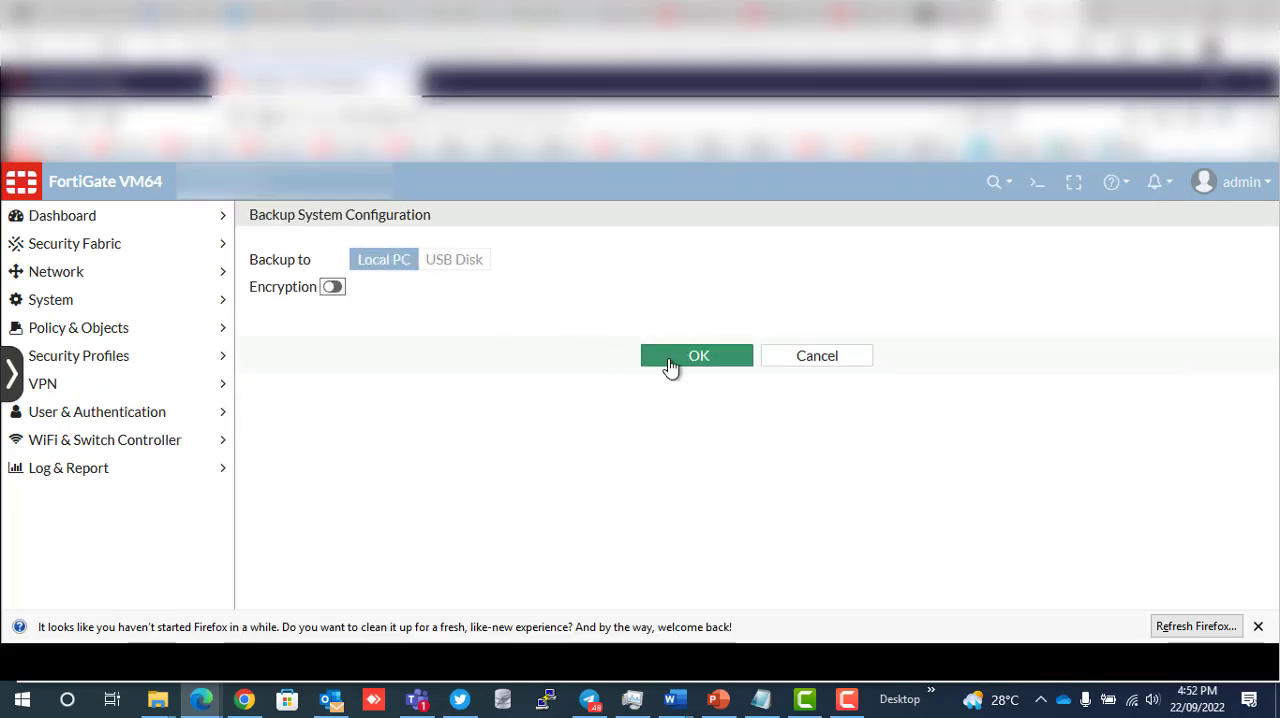
{"action": "left_click", "coordinate": [670, 362]}
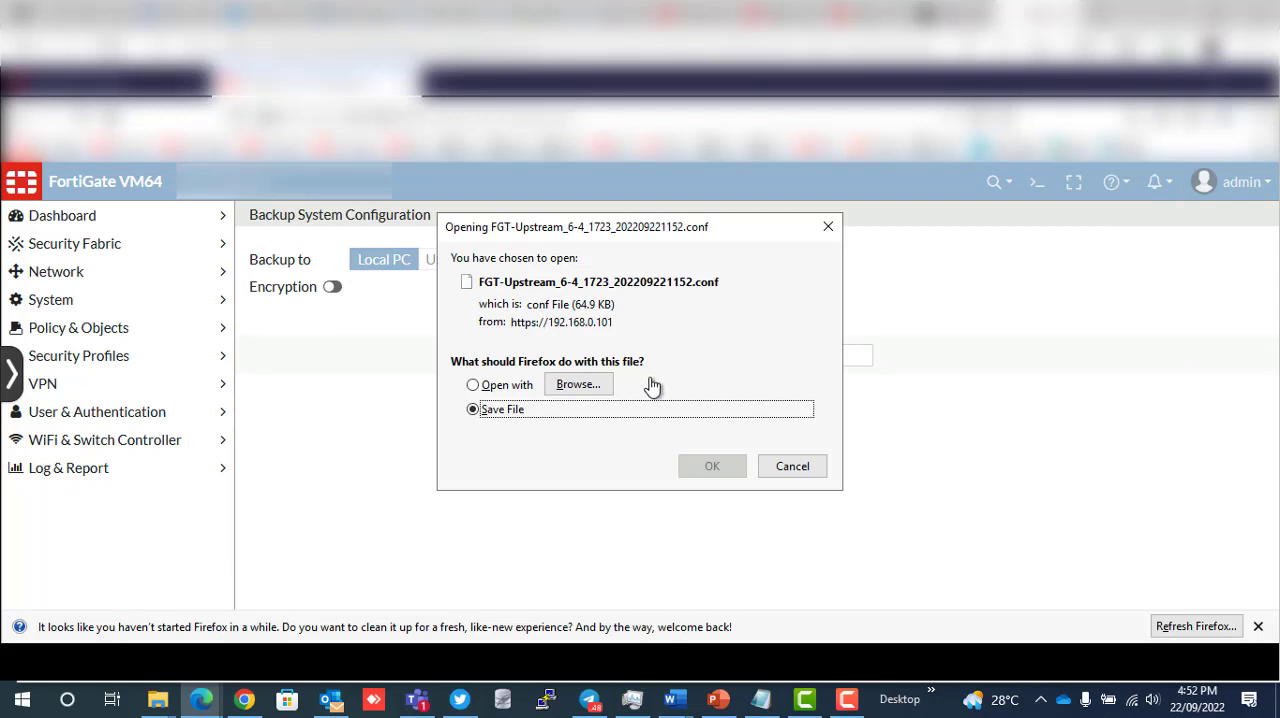
{"action": "left_click", "coordinate": [705, 468]}
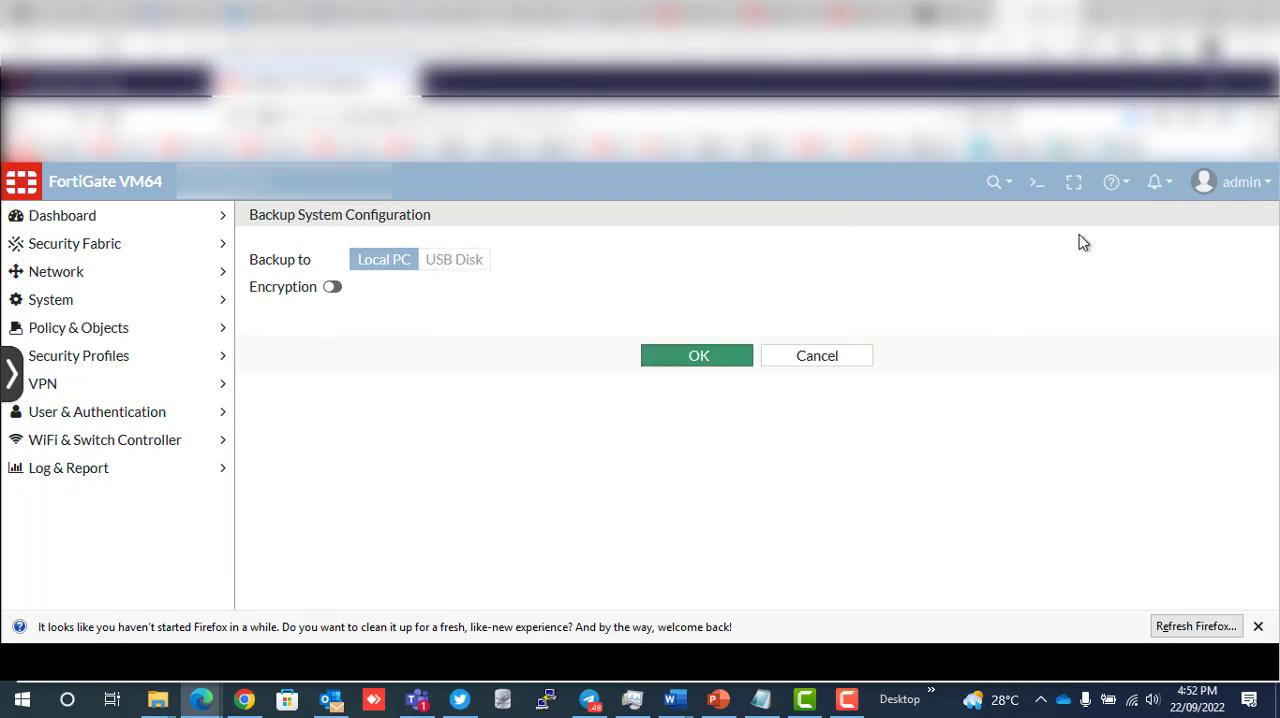
- Open the newly downloaded FGT-Upstream_6-4_1723_202209221152.conf in Notepad from its containing folder, making Notepad the default app for .conf files
{"action": "left_click", "coordinate": [1135, 112]}
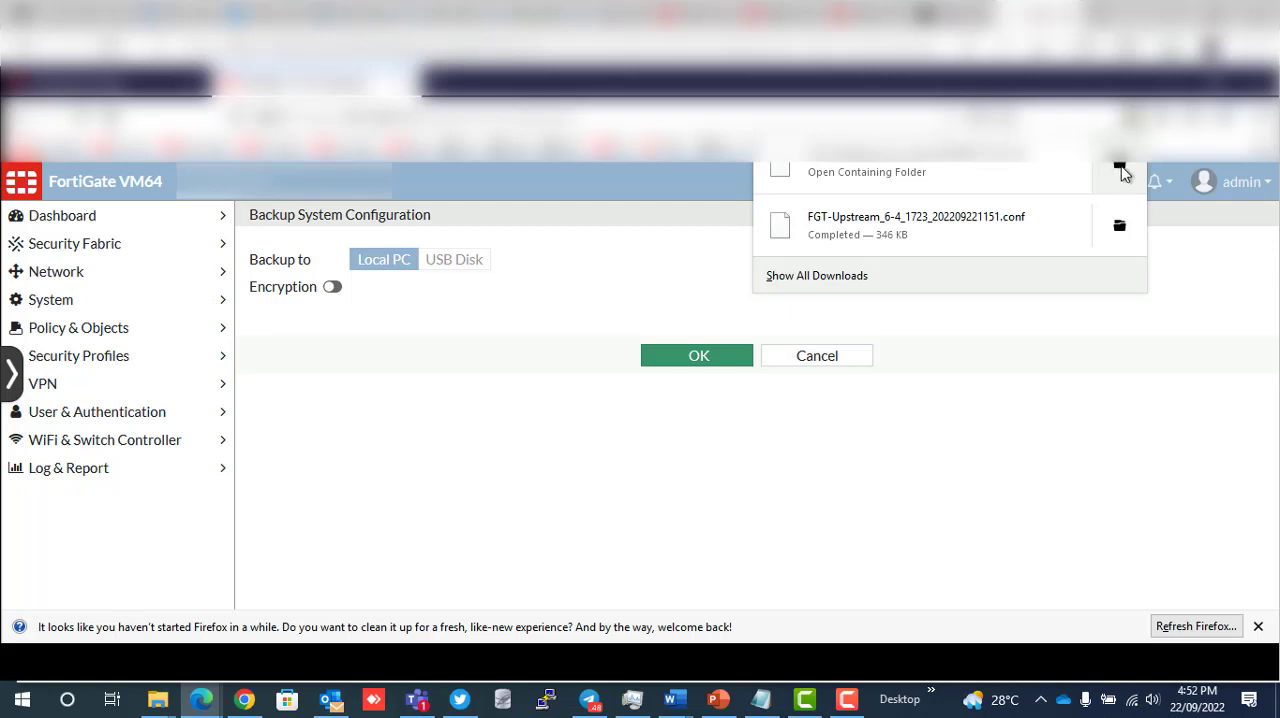
{"action": "left_click", "coordinate": [1120, 171]}
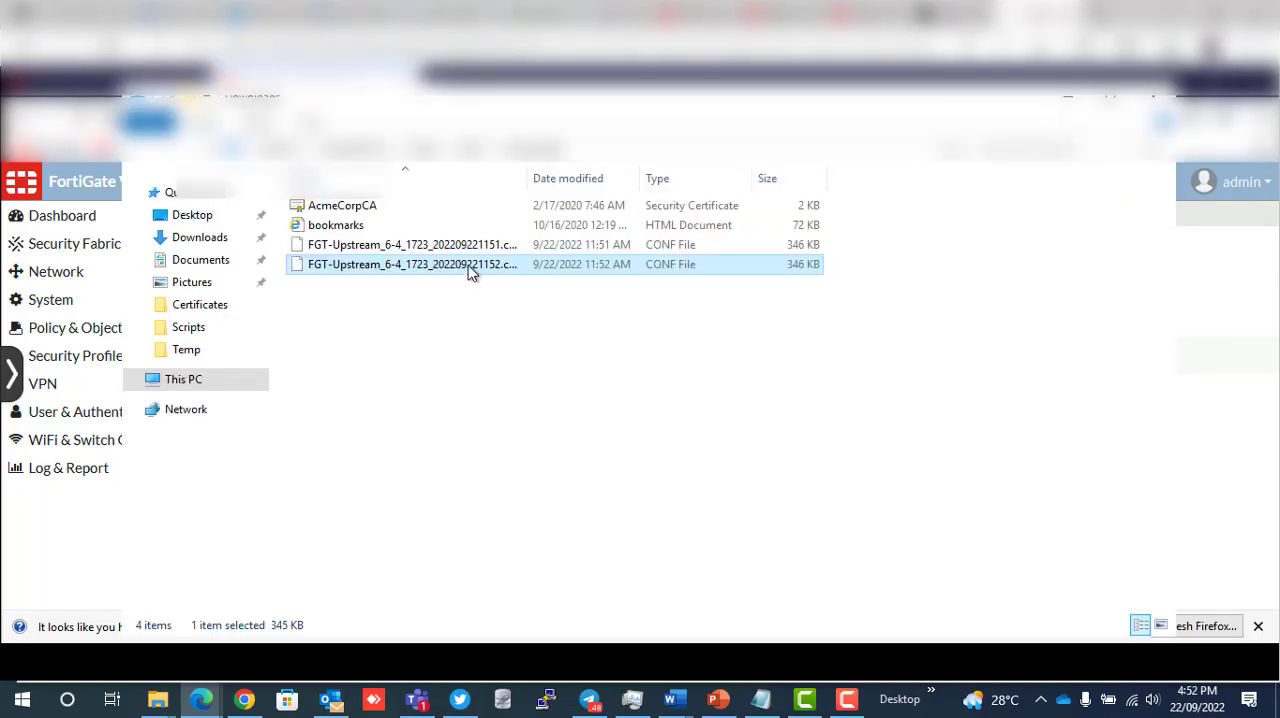
{"action": "double_click", "coordinate": [470, 268]}
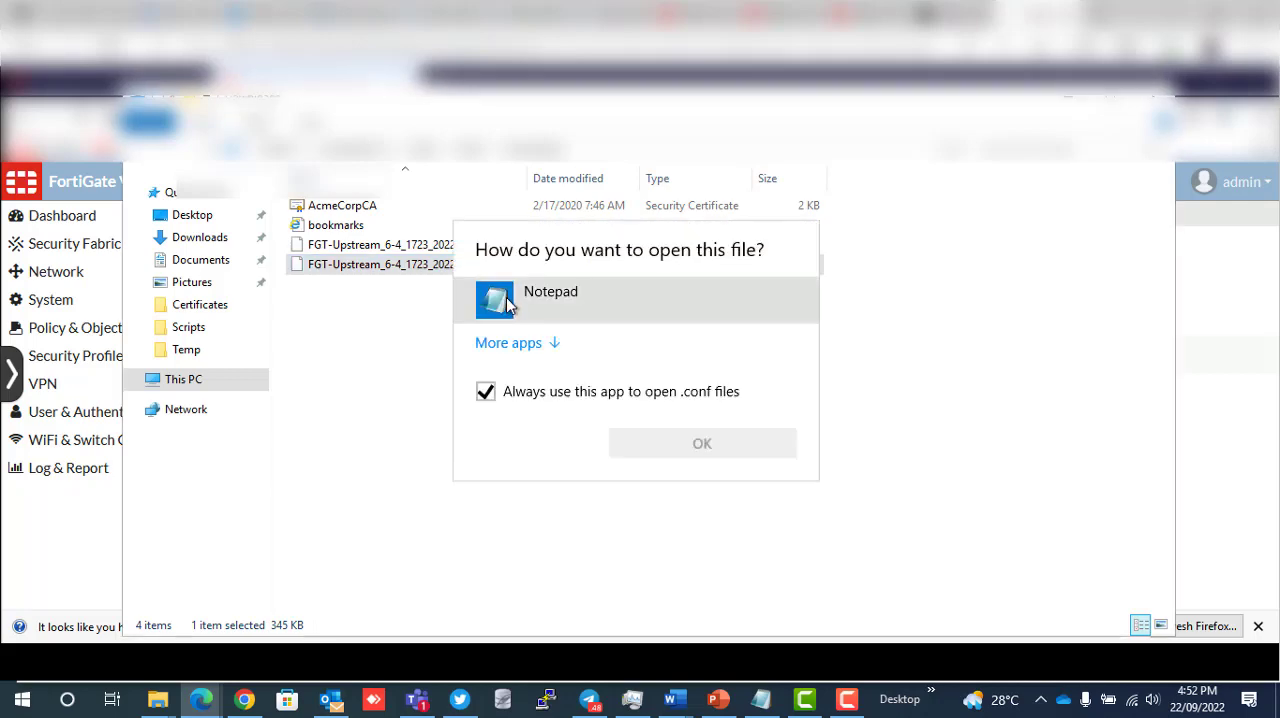
{"action": "left_click", "coordinate": [506, 303]}
{"action": "double_click", "coordinate": [507, 305]}
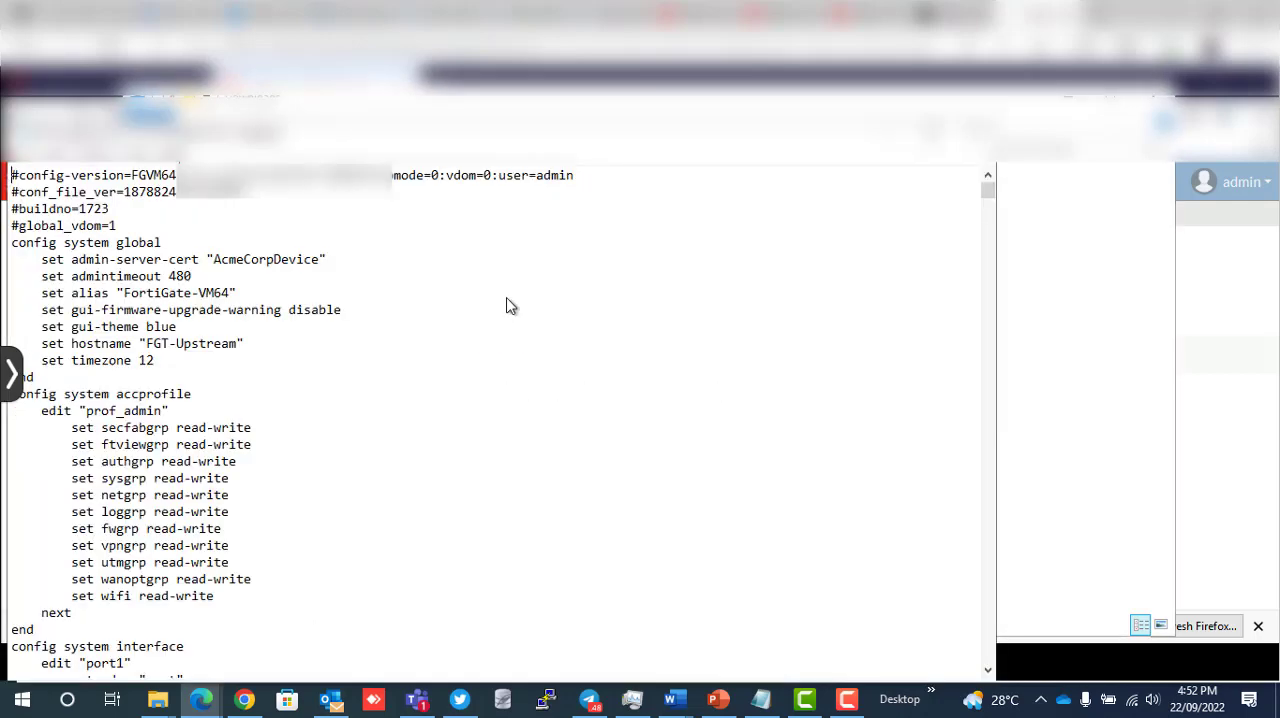
- Examine the system, interface and dashboard settings in the unencrypted configuration file, and leave Notepad and the folder to return to the backup page
{"action": "scroll", "coordinate": [507, 305], "scroll_direction": "down", "scroll_amount": 4}
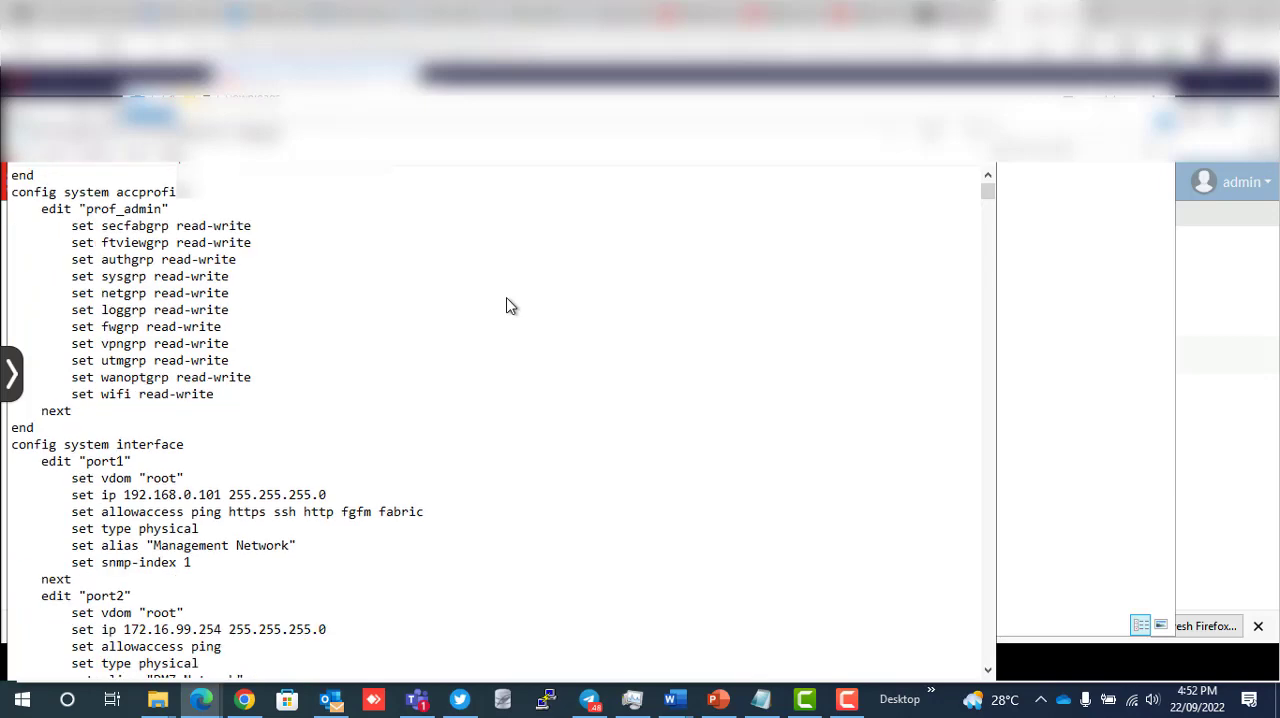
{"action": "scroll", "coordinate": [507, 305], "scroll_direction": "down", "scroll_amount": 7}
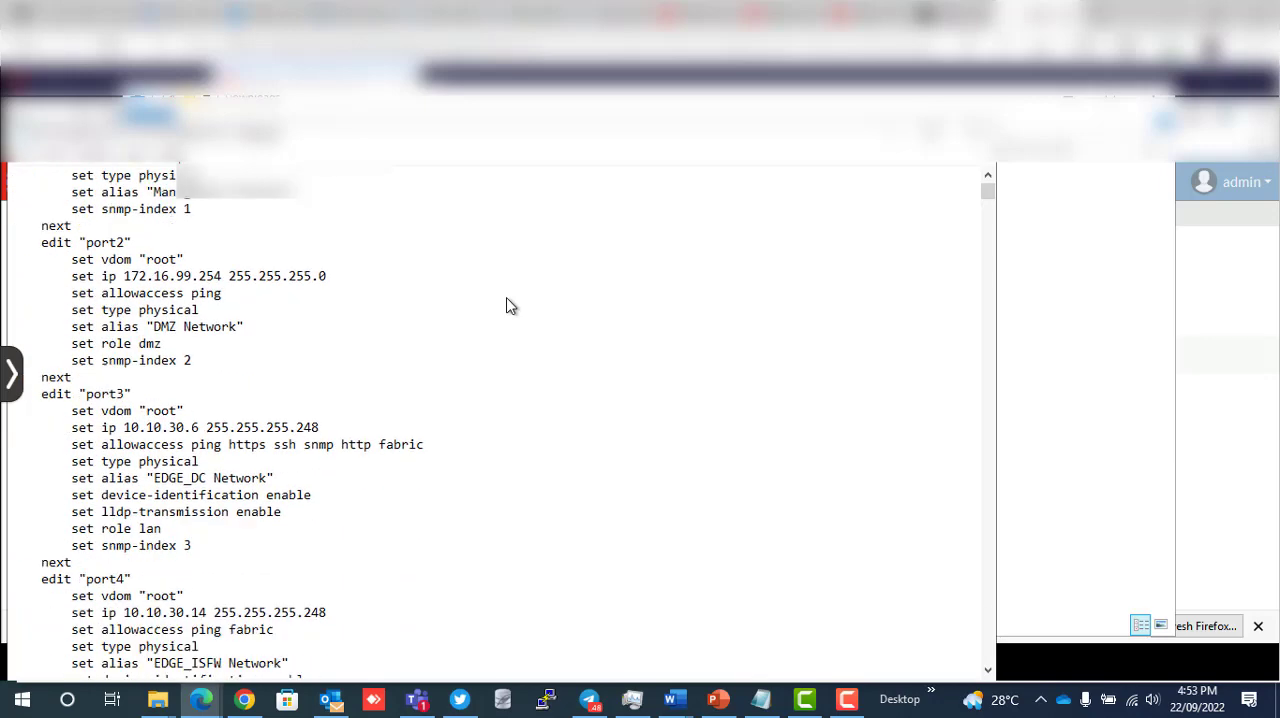
{"action": "scroll", "coordinate": [507, 305], "scroll_direction": "down", "scroll_amount": 8}
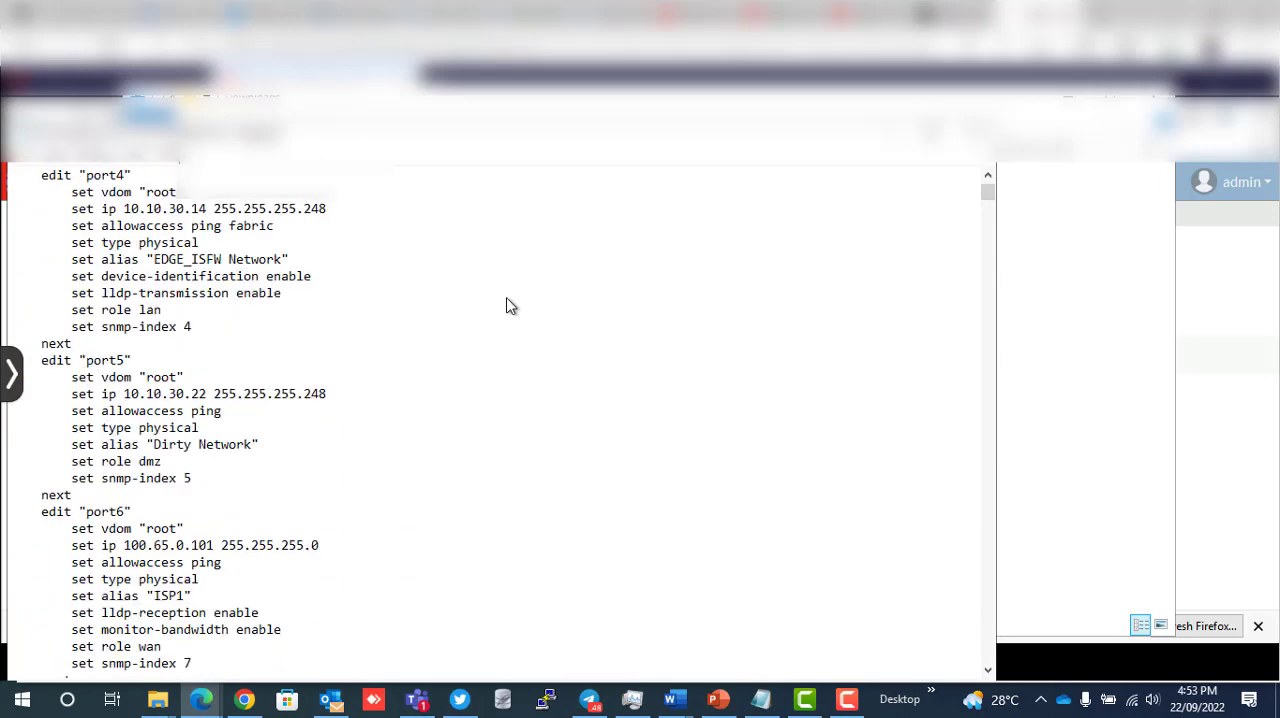
{"action": "scroll", "coordinate": [507, 305], "scroll_direction": "down", "scroll_amount": 11}
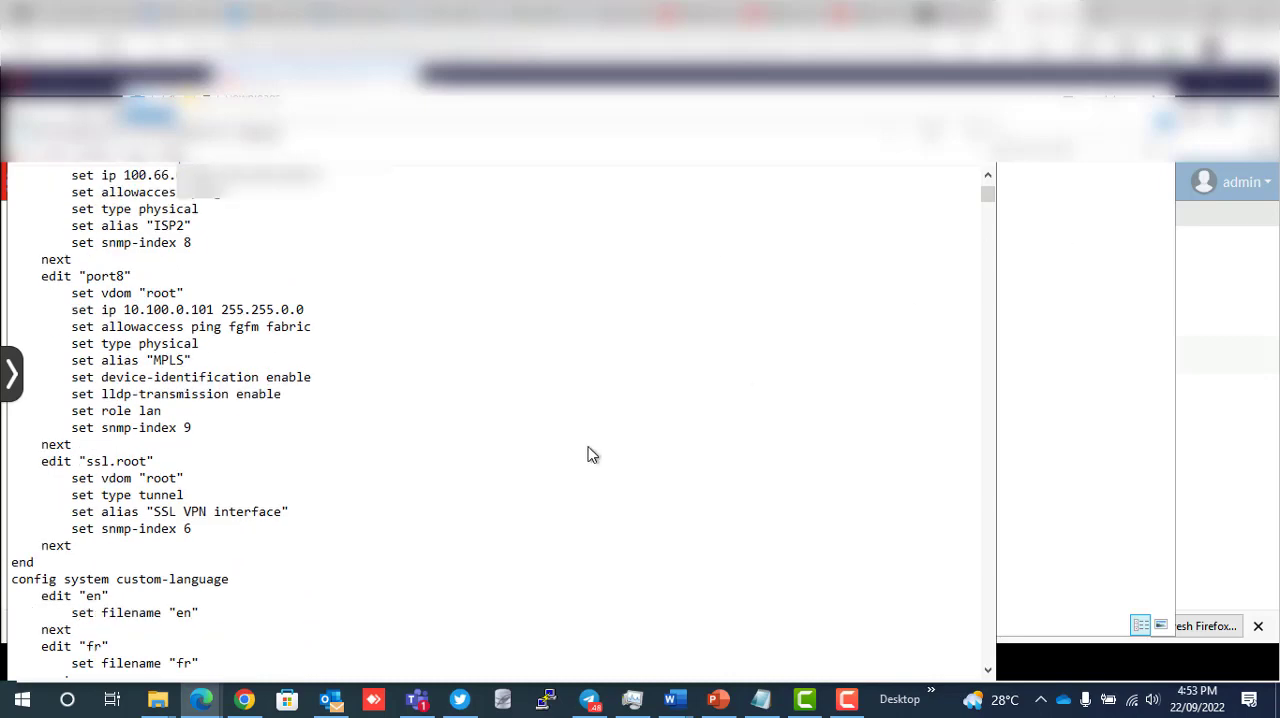
{"action": "scroll", "coordinate": [588, 455], "scroll_direction": "down", "scroll_amount": 20}
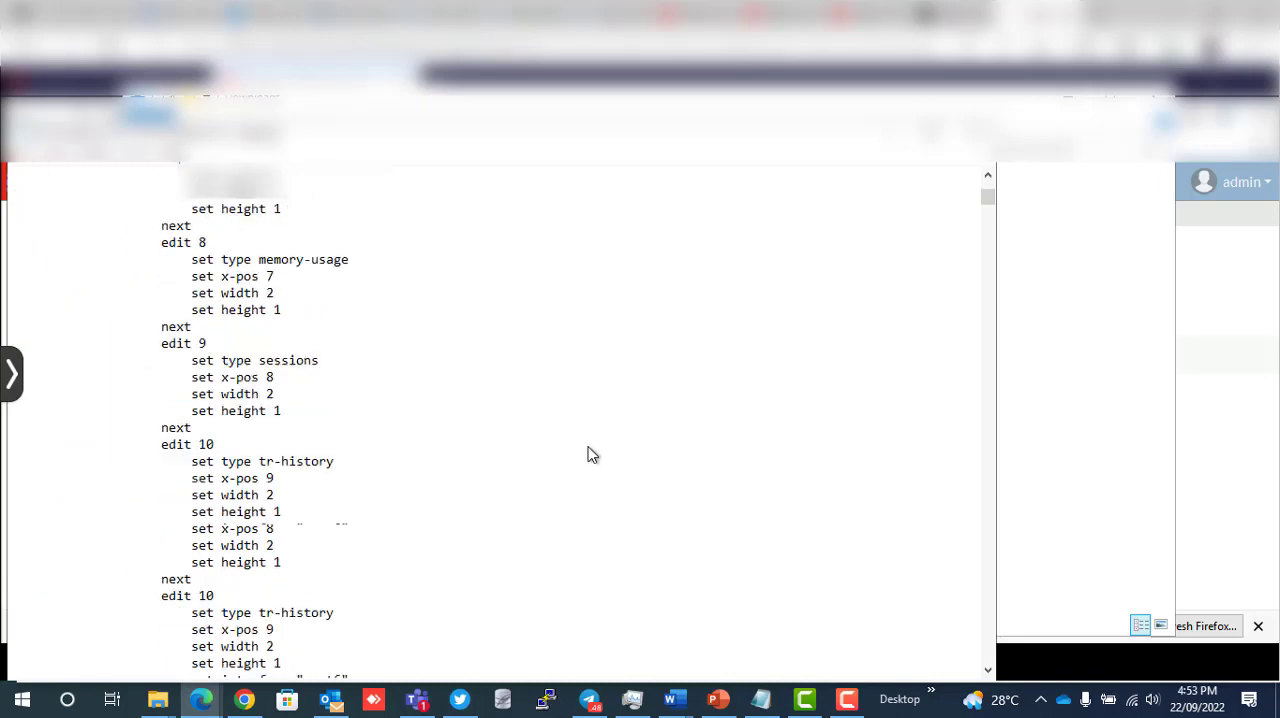
{"action": "scroll", "coordinate": [588, 455], "scroll_direction": "down", "scroll_amount": 20}
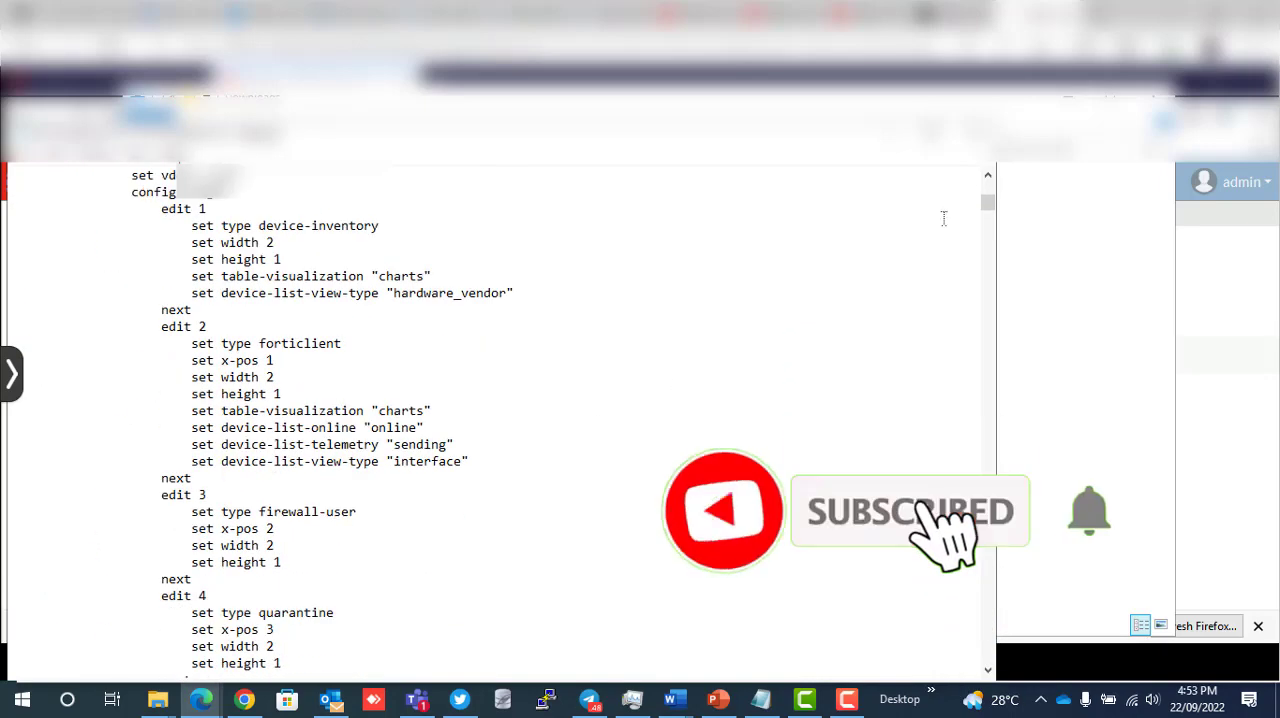
{"action": "left_click", "coordinate": [975, 132]}
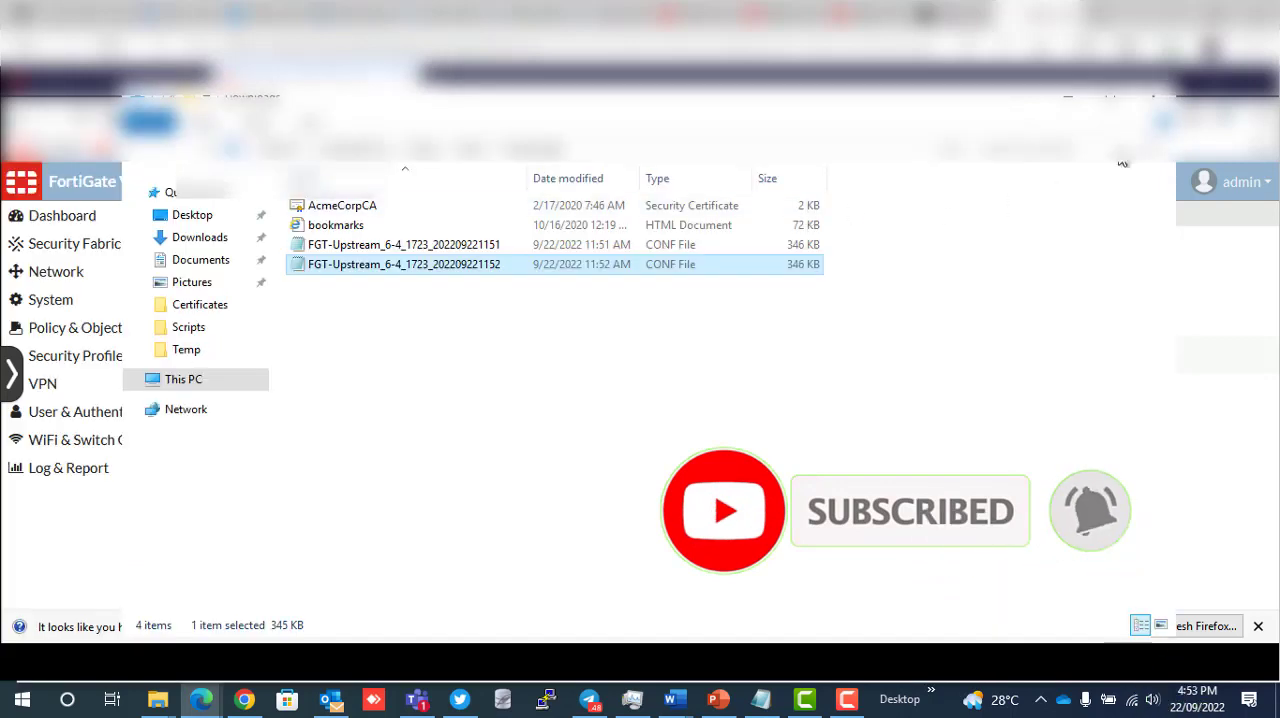
{"action": "left_click", "coordinate": [1068, 98]}
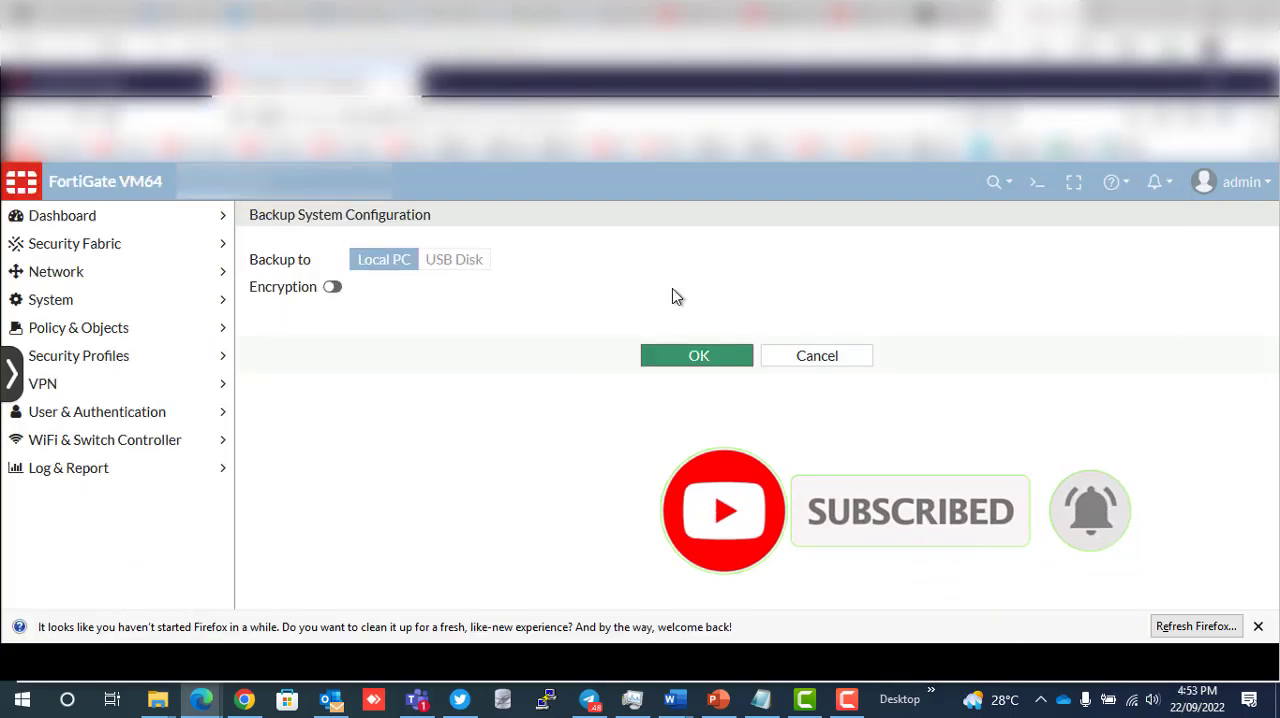